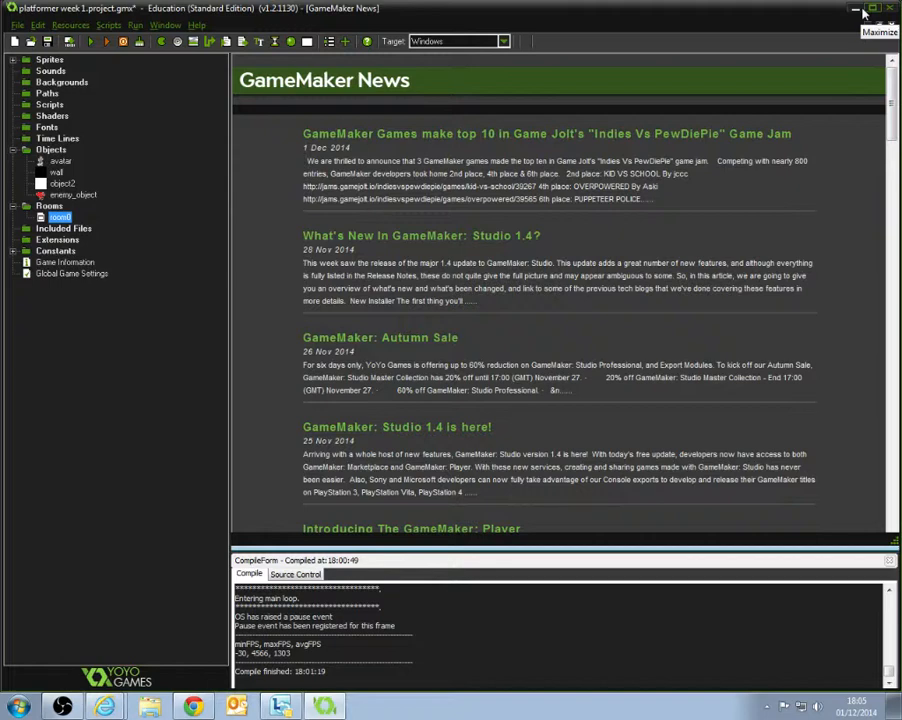
pyautogui.click(866, 10)
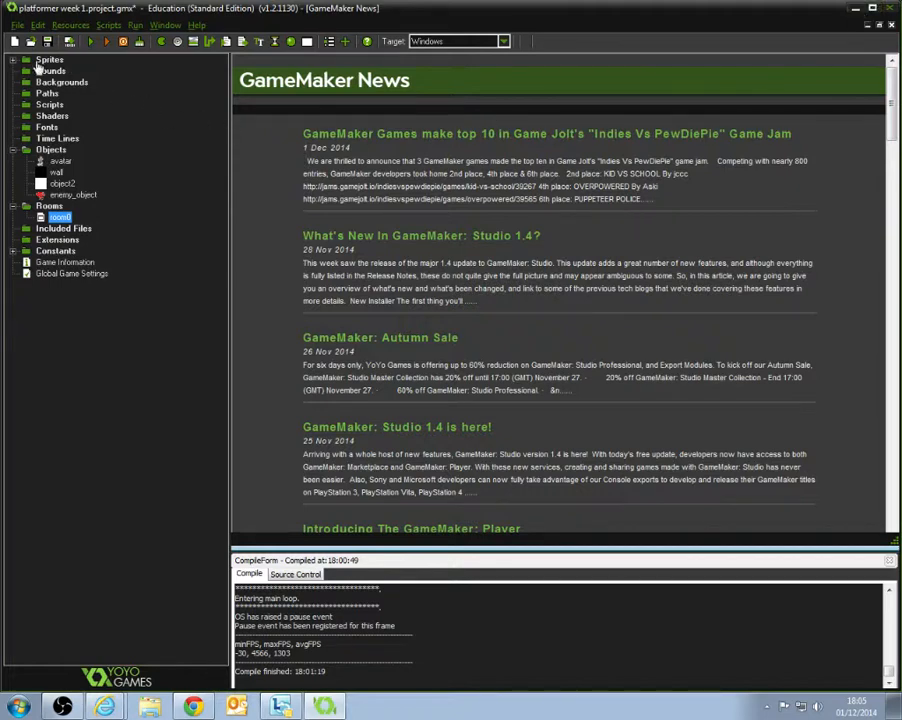
pyautogui.click(48, 206)
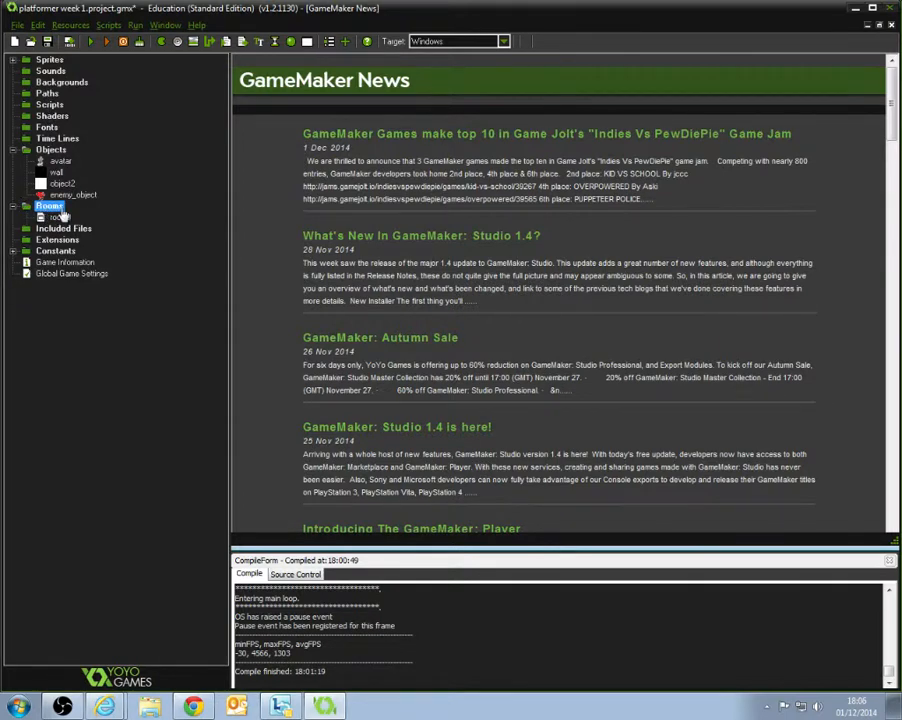
pyautogui.rightClick(49, 207)
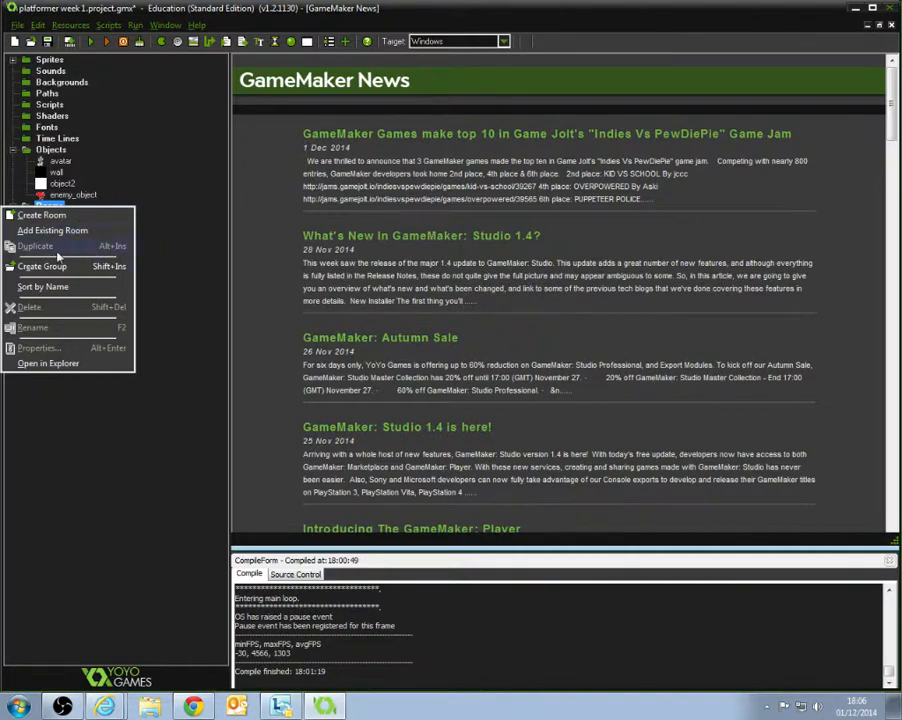
pyautogui.click(175, 261)
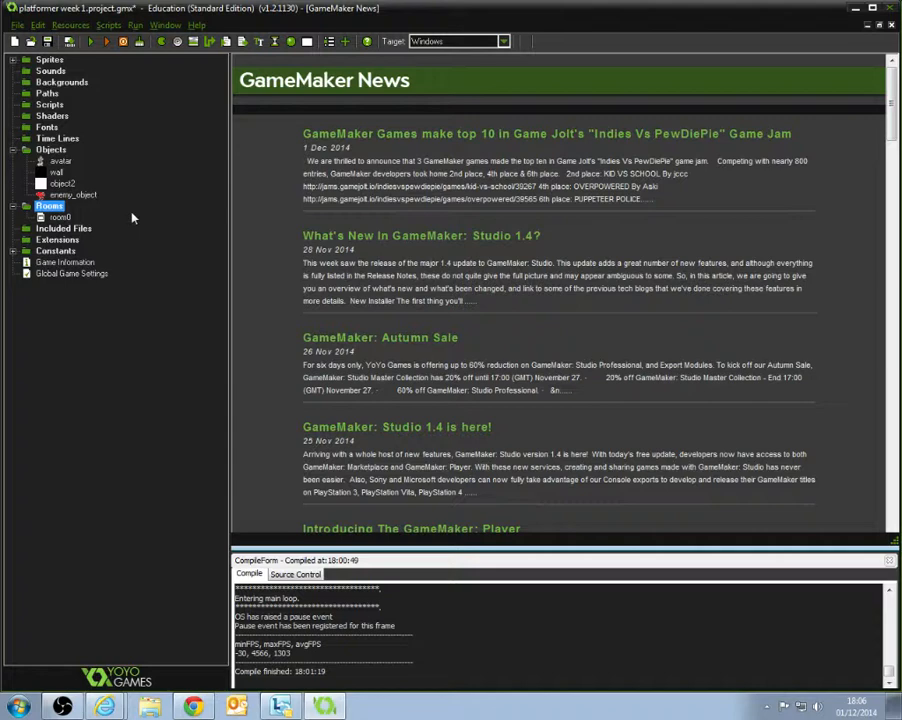
# Run the game, test moving and jumping the avatar around the enemy, and quit back to the editor.
pyautogui.click(90, 41)
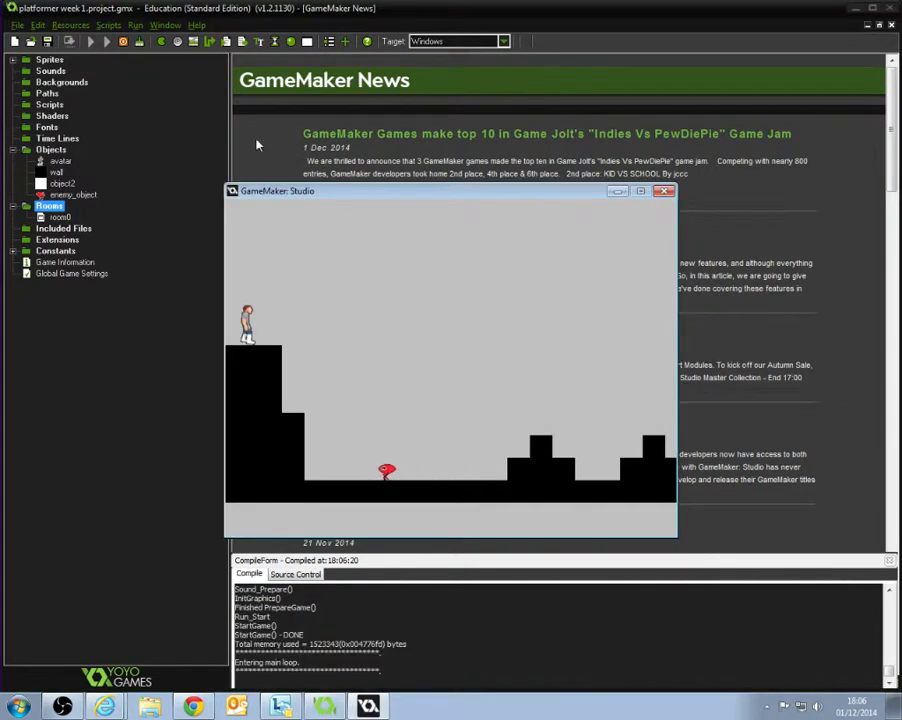
pyautogui.moveTo(354, 194); pyautogui.dragTo(394, 167)
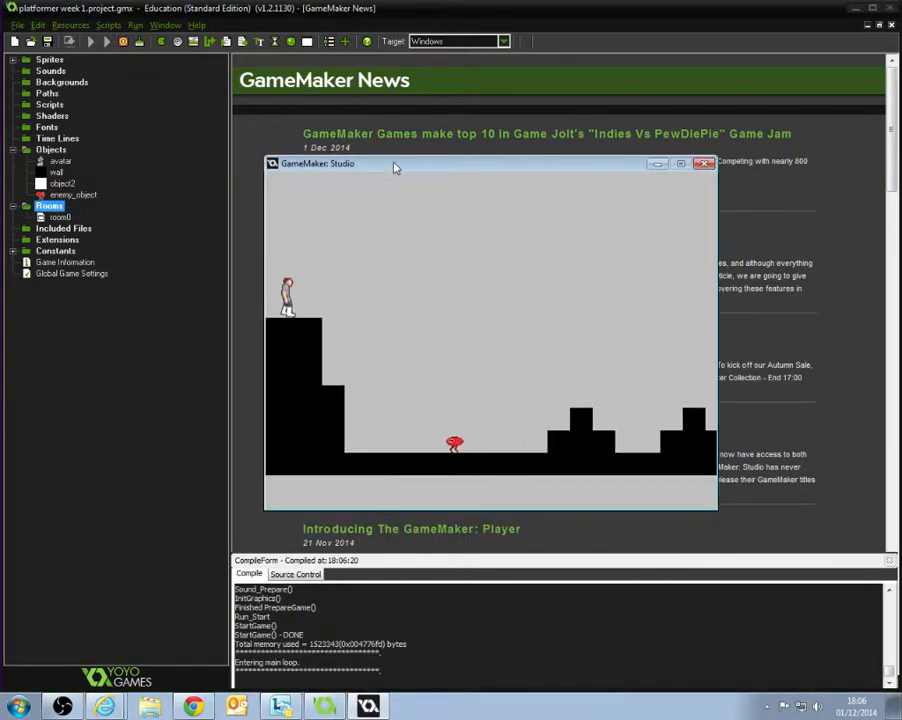
pyautogui.press('Right')
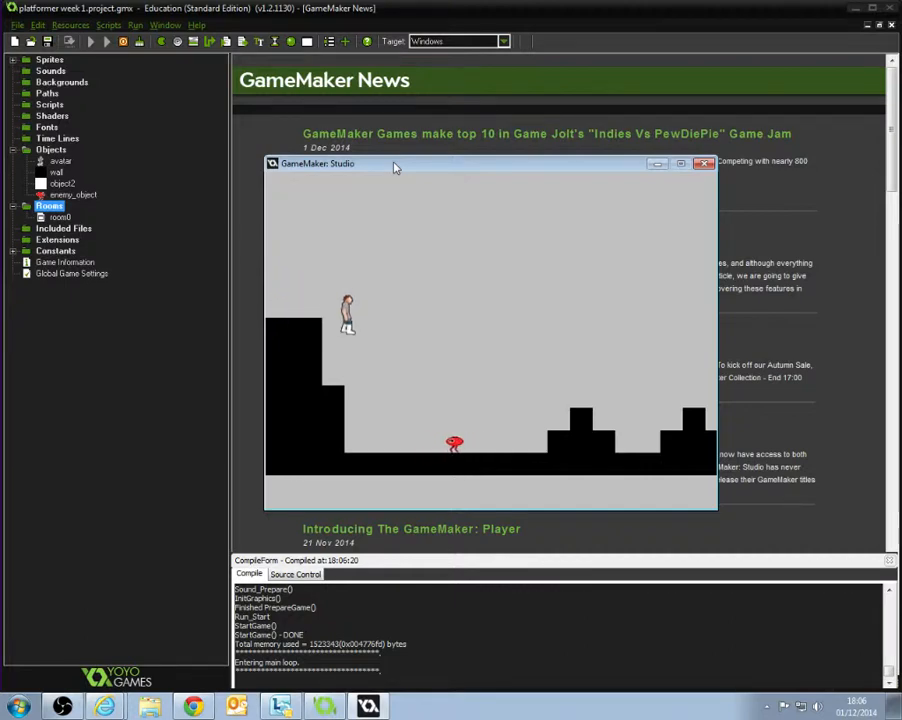
pyautogui.press('Right')
pyautogui.press('Up')
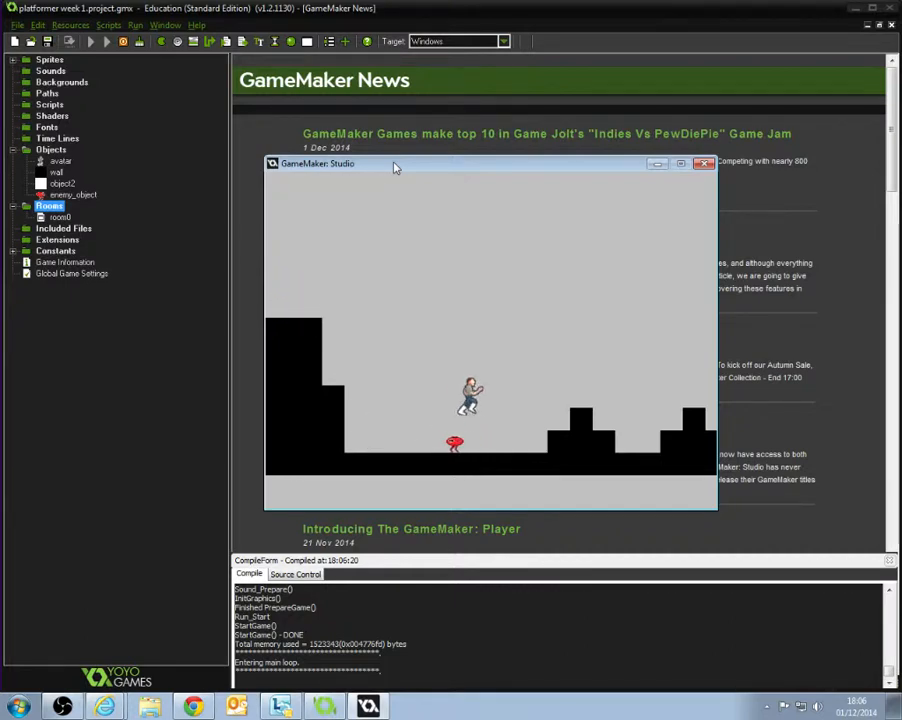
pyautogui.press('Left')
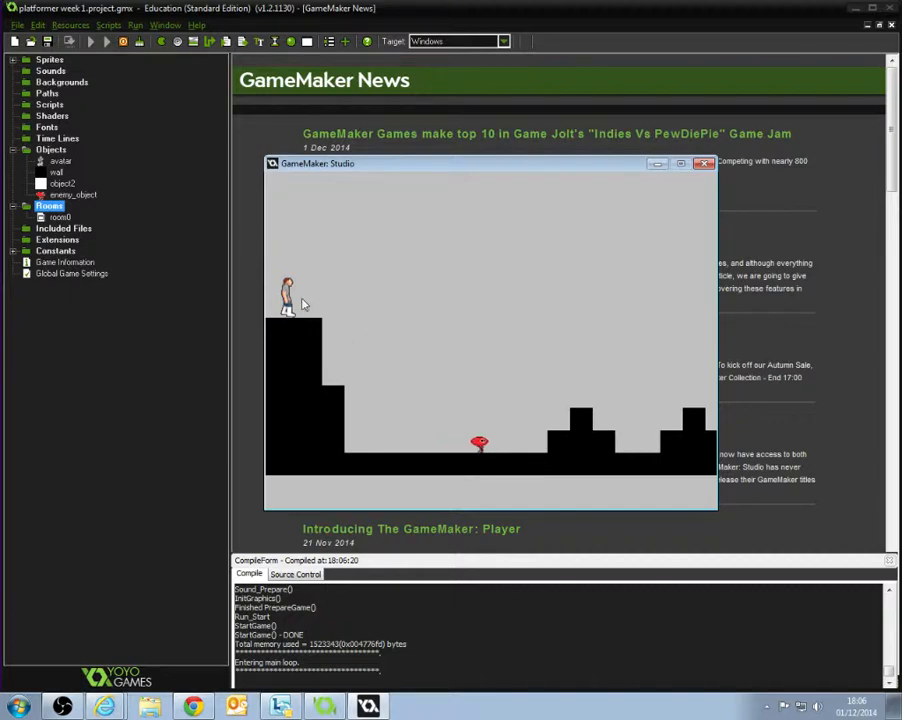
pyautogui.press('Escape')
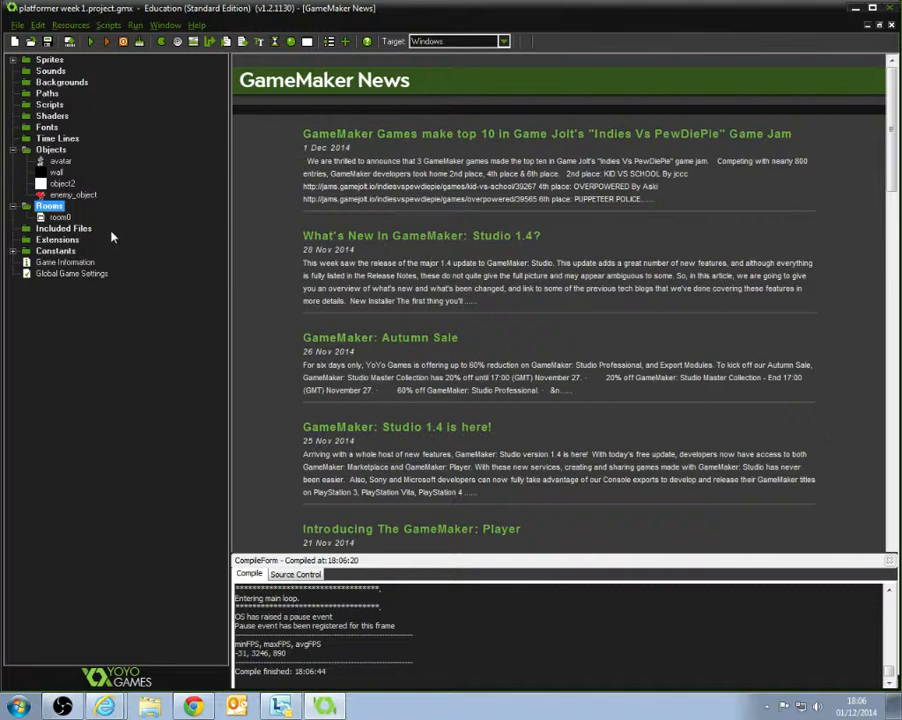
# Open room0 for editing and choose the wall object as the one to place.
pyautogui.doubleClick(58, 217)
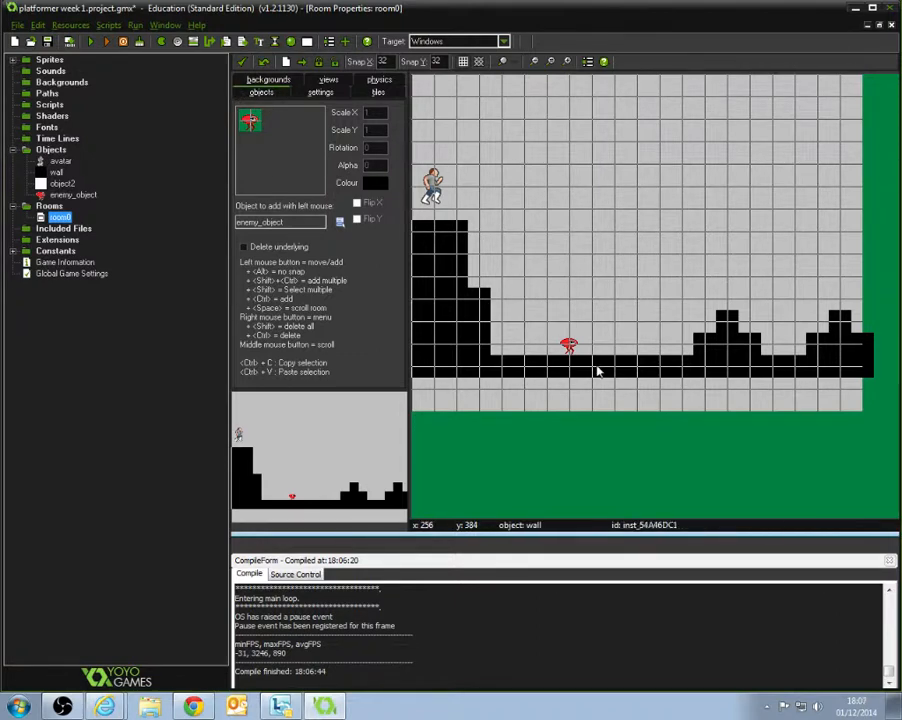
pyautogui.click(253, 120)
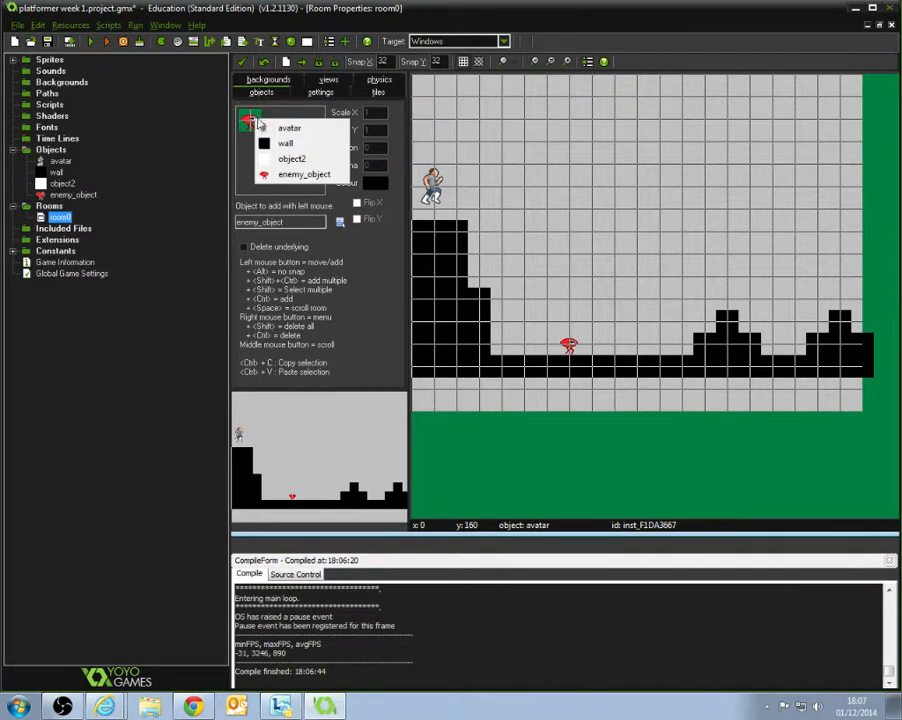
pyautogui.click(245, 117)
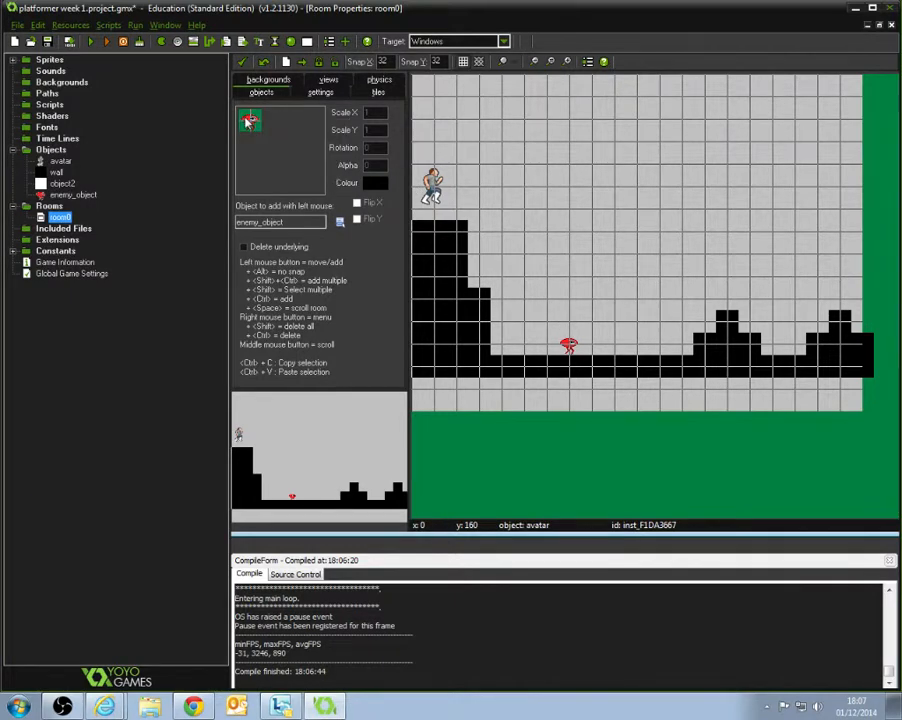
pyautogui.click(245, 117)
pyautogui.click(243, 120)
pyautogui.click(243, 120)
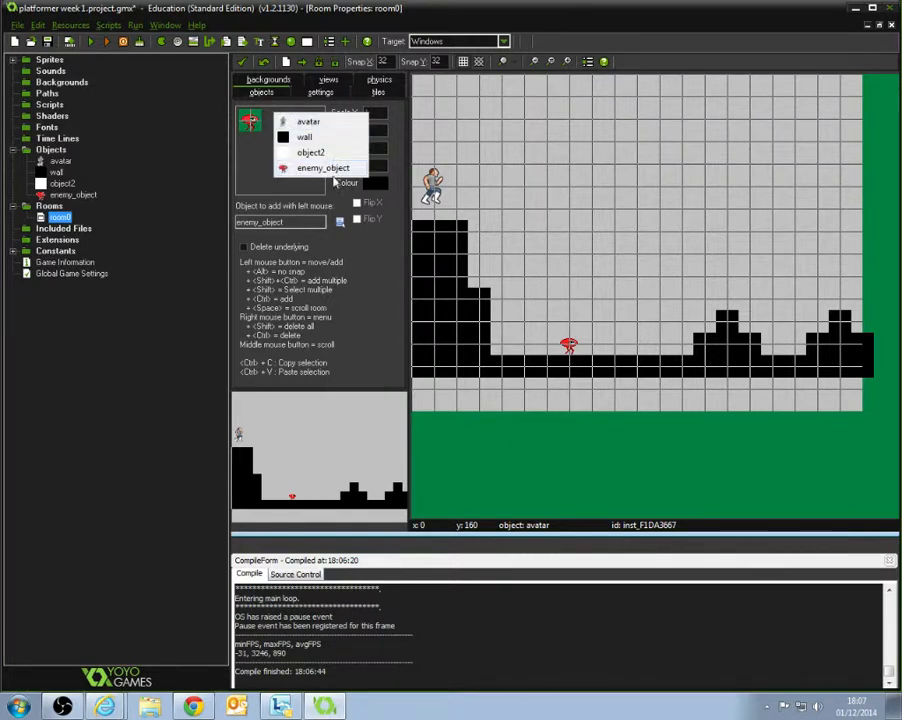
pyautogui.click(331, 138)
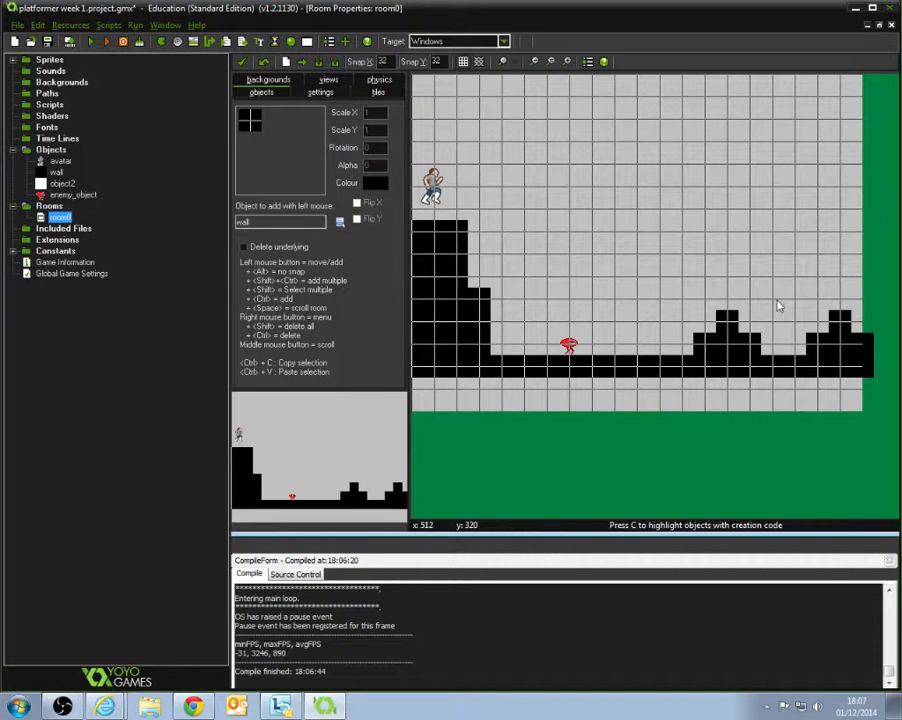
# Stack wall blocks on the rightmost peak into a tall column, with one block protruding towards the room's interior.
pyautogui.click(851, 297)
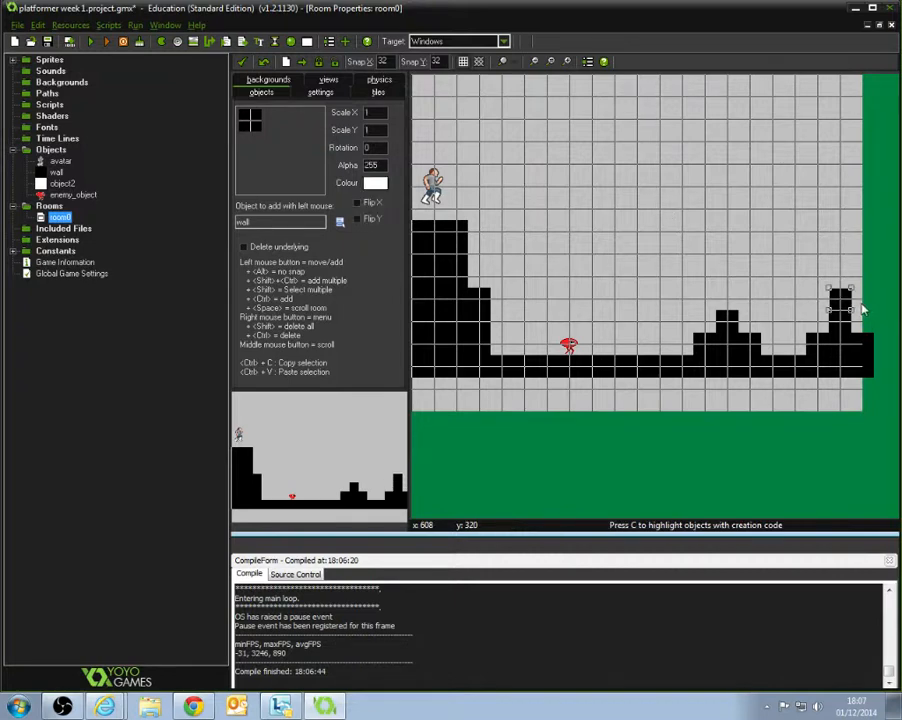
pyautogui.click(843, 252)
pyautogui.click(824, 260)
pyautogui.click(842, 283)
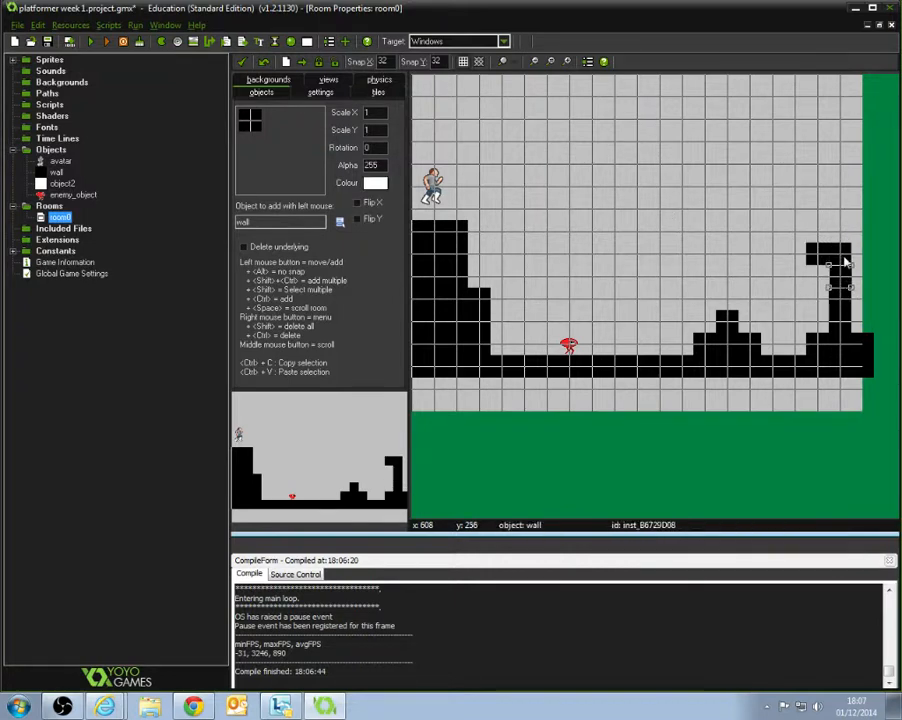
pyautogui.click(843, 239)
pyautogui.click(843, 203)
pyautogui.click(843, 207)
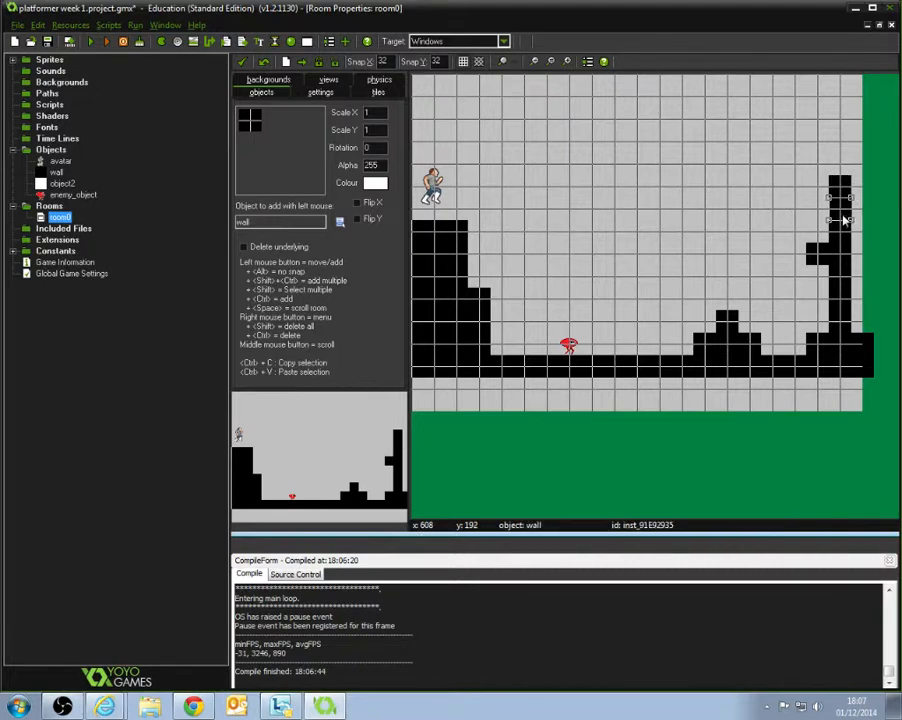
# Place an enemy_object on top of the small stepped wall peak and delete it.
pyautogui.click(258, 137)
pyautogui.click(330, 191)
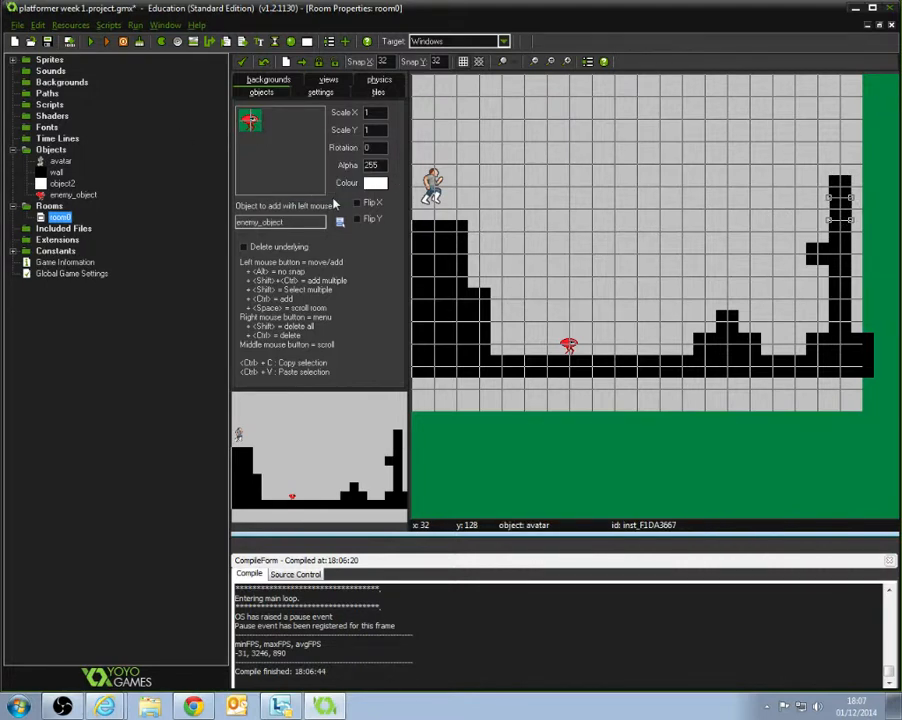
pyautogui.click(729, 285)
pyautogui.moveTo(731, 289); pyautogui.dragTo(733, 309)
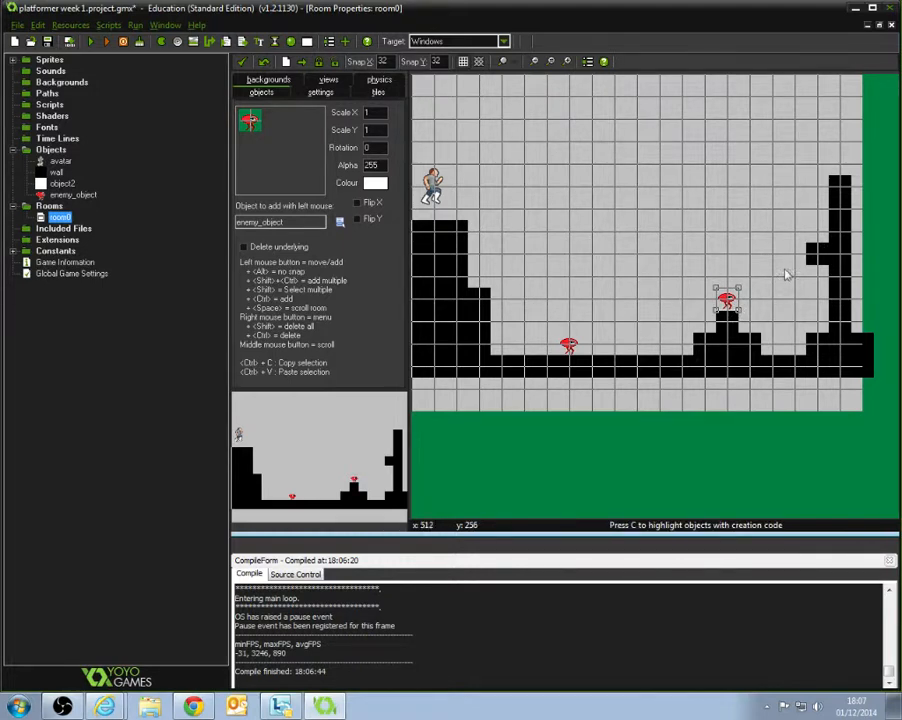
pyautogui.rightClick(727, 300)
pyautogui.click(714, 360)
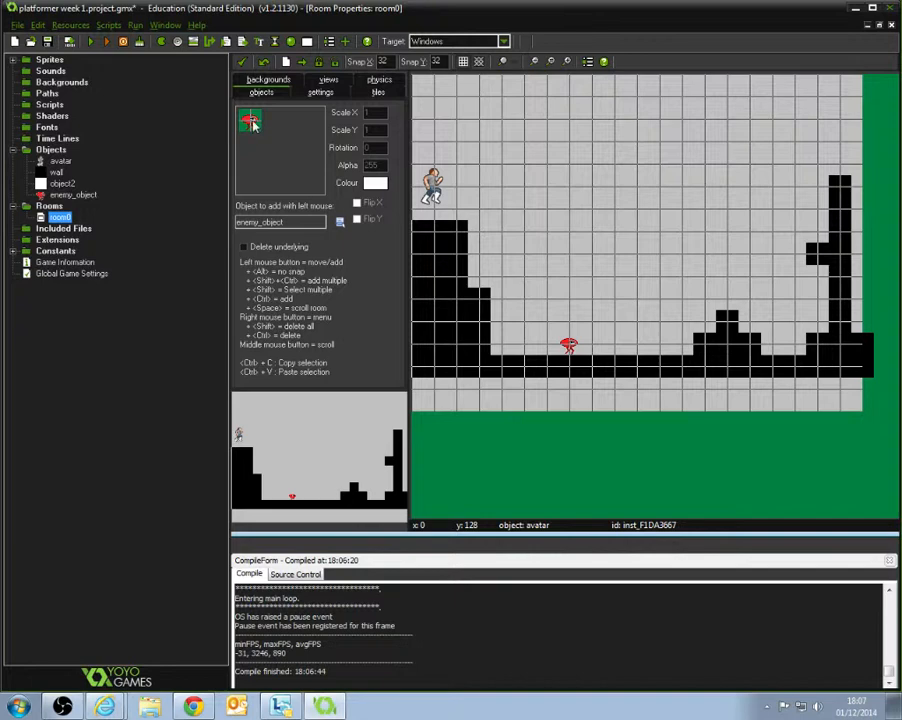
# Add another enemy_object above the stepped peak, lower it onto the peak, and delete the instance.
pyautogui.click(727, 257)
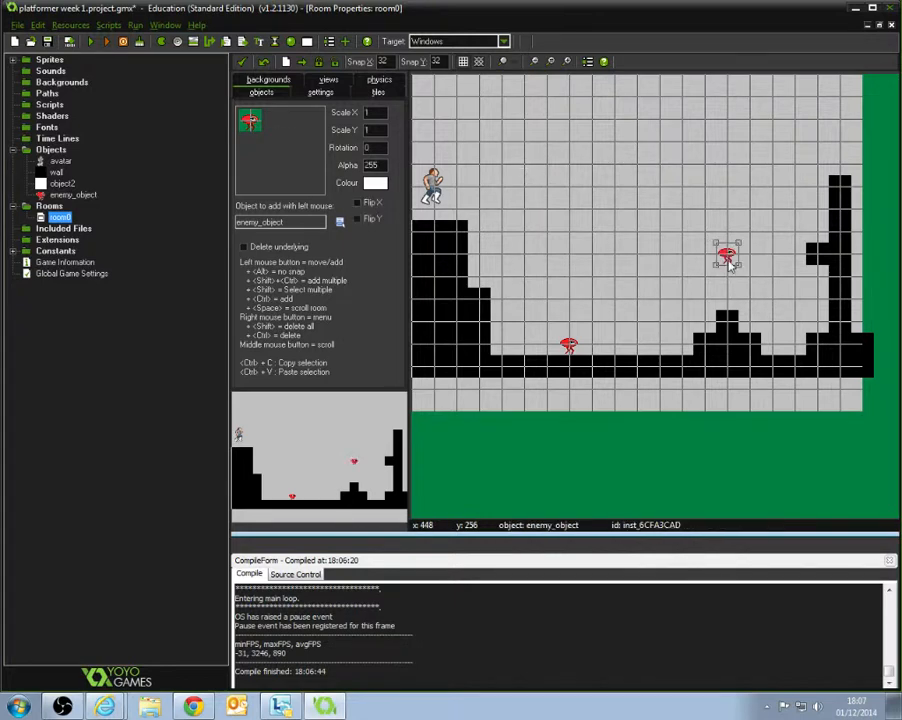
pyautogui.moveTo(727, 257); pyautogui.dragTo(727, 300)
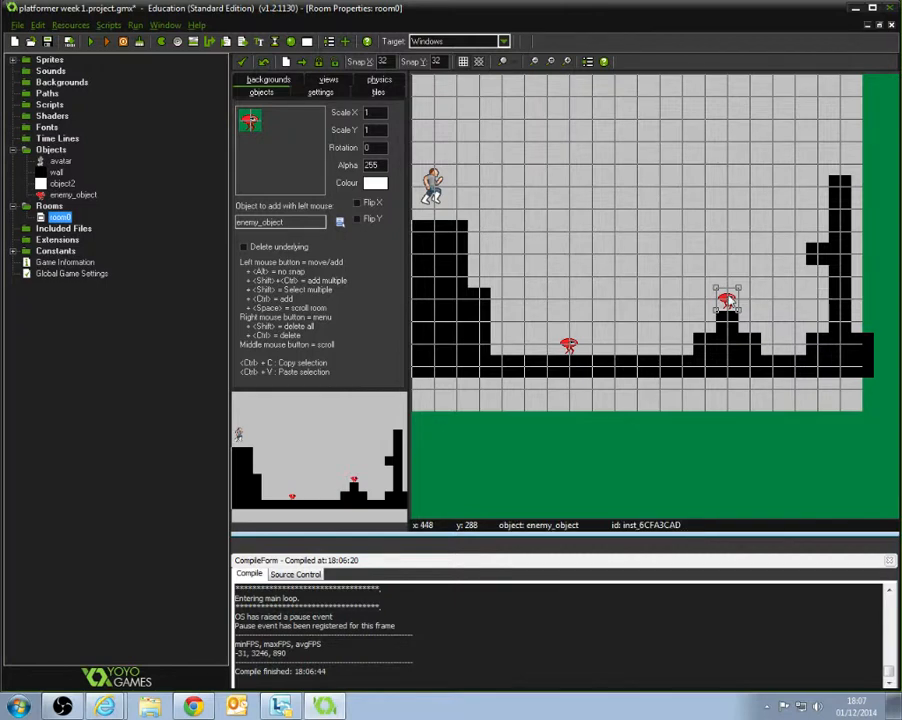
pyautogui.rightClick(720, 299)
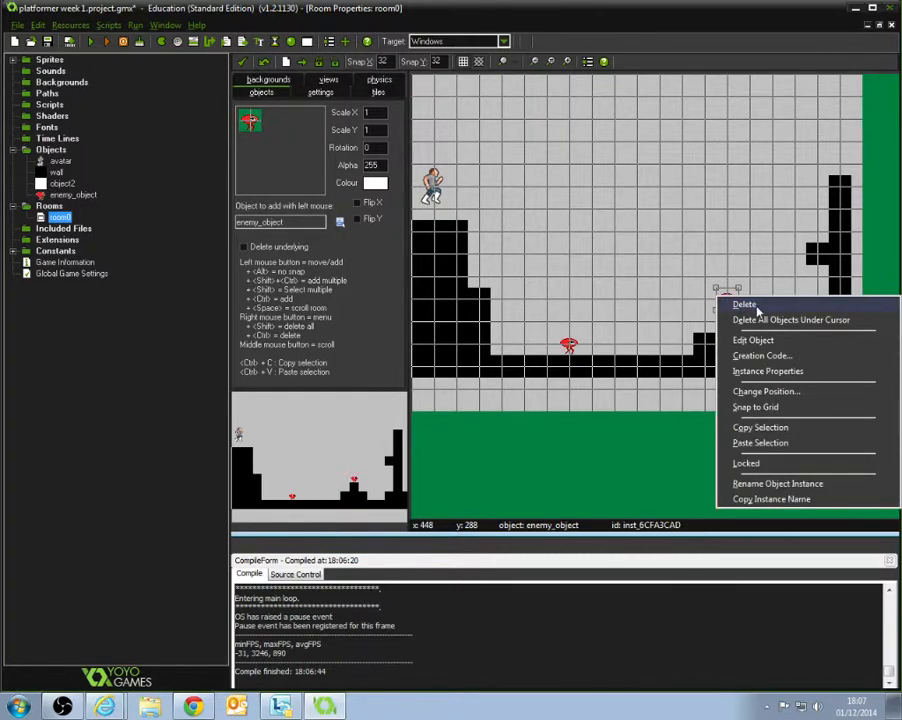
pyautogui.click(752, 305)
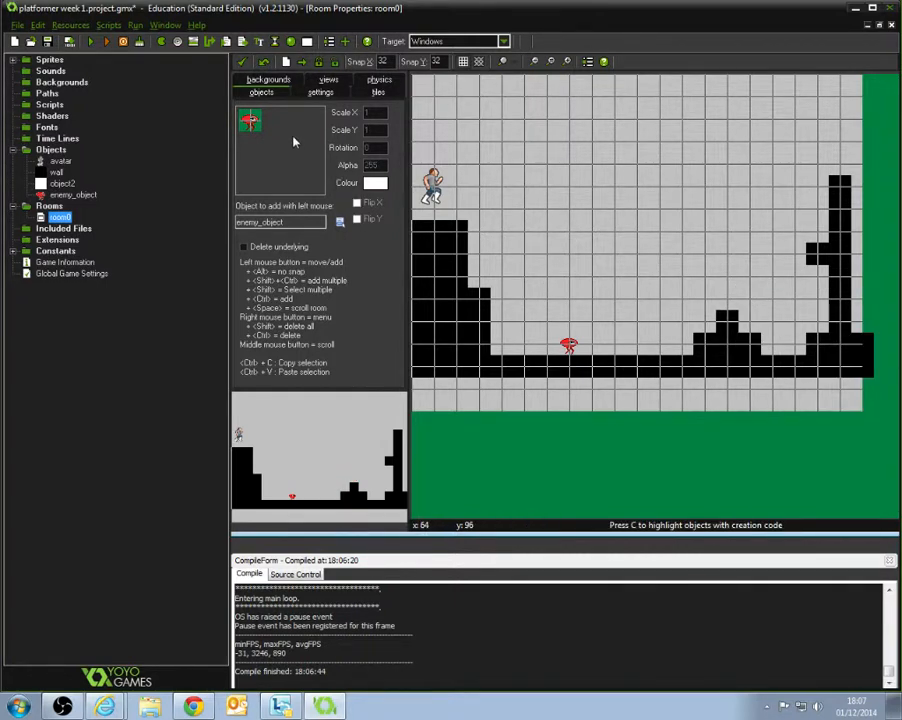
# Extend the right-hand wall column up to near the room's upper edge, adding a second inward-protruding block.
pyautogui.click(298, 141)
pyautogui.click(330, 161)
pyautogui.click(840, 142)
pyautogui.click(818, 164)
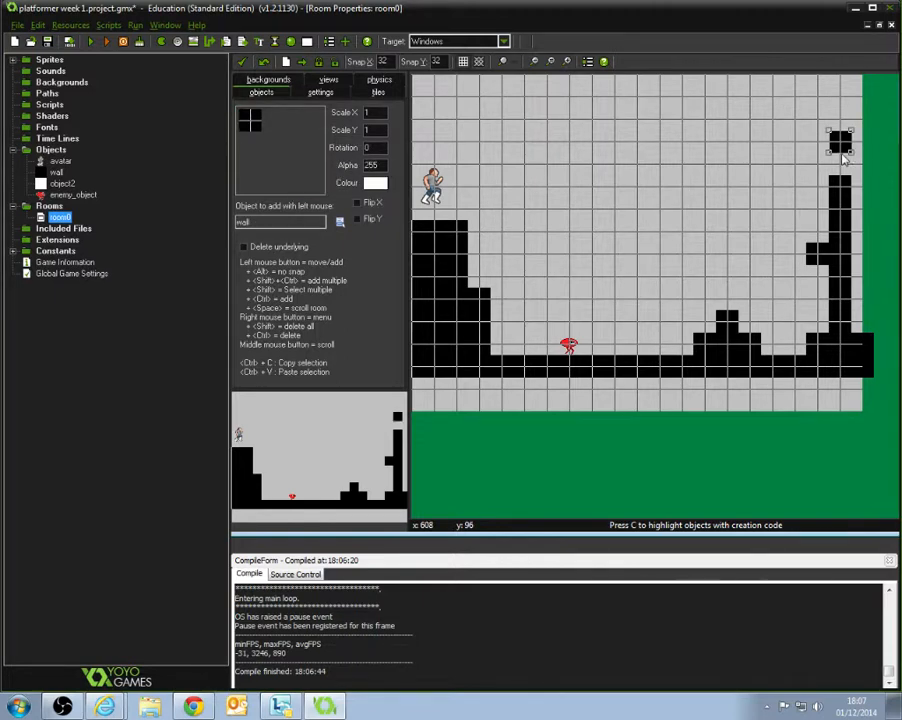
pyautogui.click(840, 120)
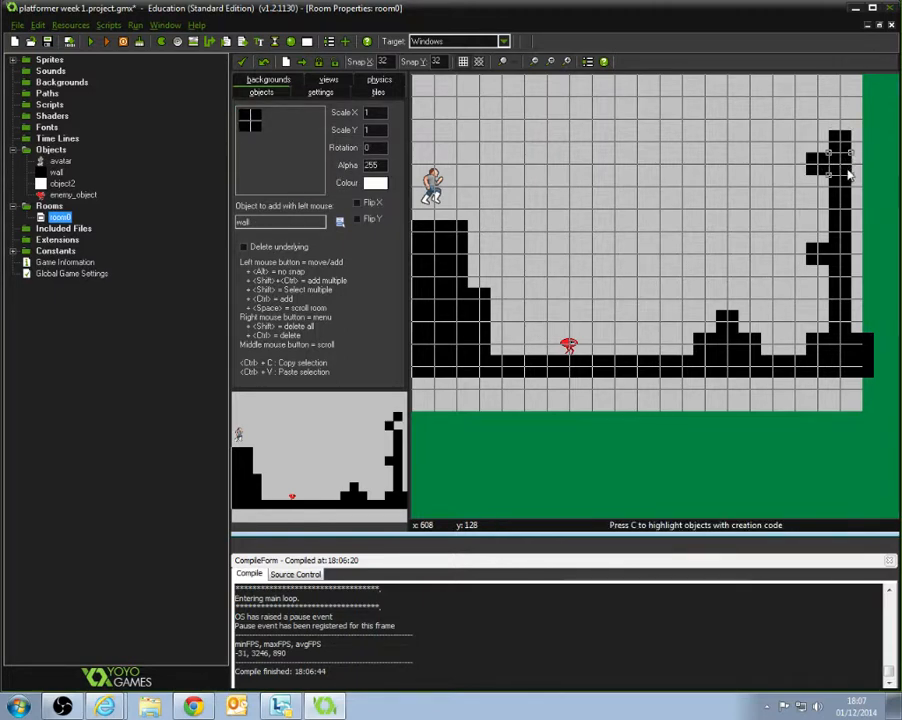
pyautogui.click(840, 98)
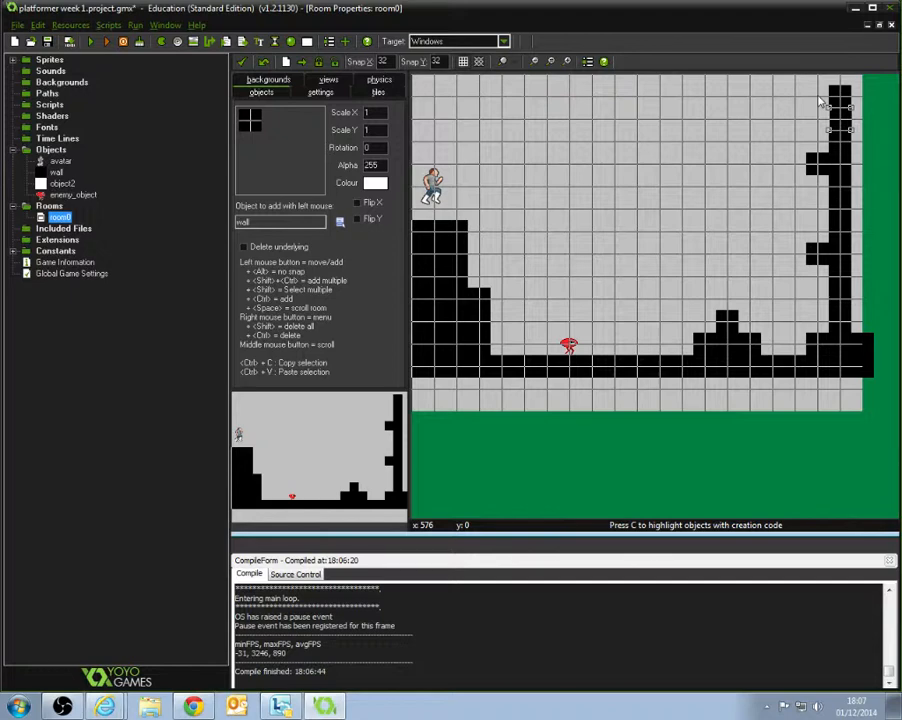
# Build a ceiling of seven wall blocks running left from the top of the right-hand column.
pyautogui.click(818, 98)
pyautogui.click(796, 98)
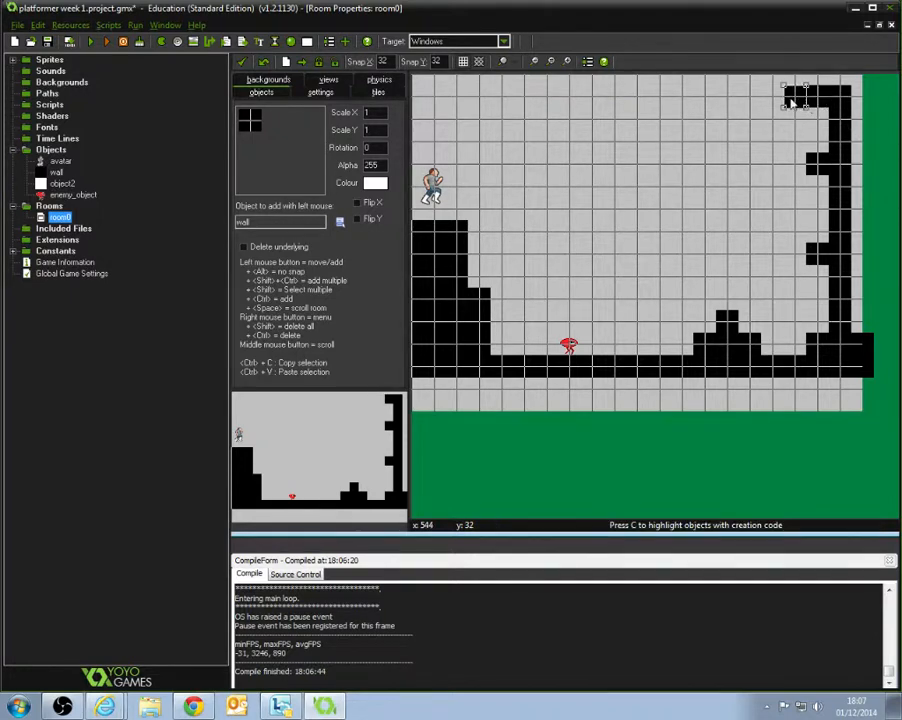
pyautogui.moveTo(790, 98); pyautogui.dragTo(690, 102)
pyautogui.click(738, 104)
pyautogui.click(751, 104)
pyautogui.click(714, 100)
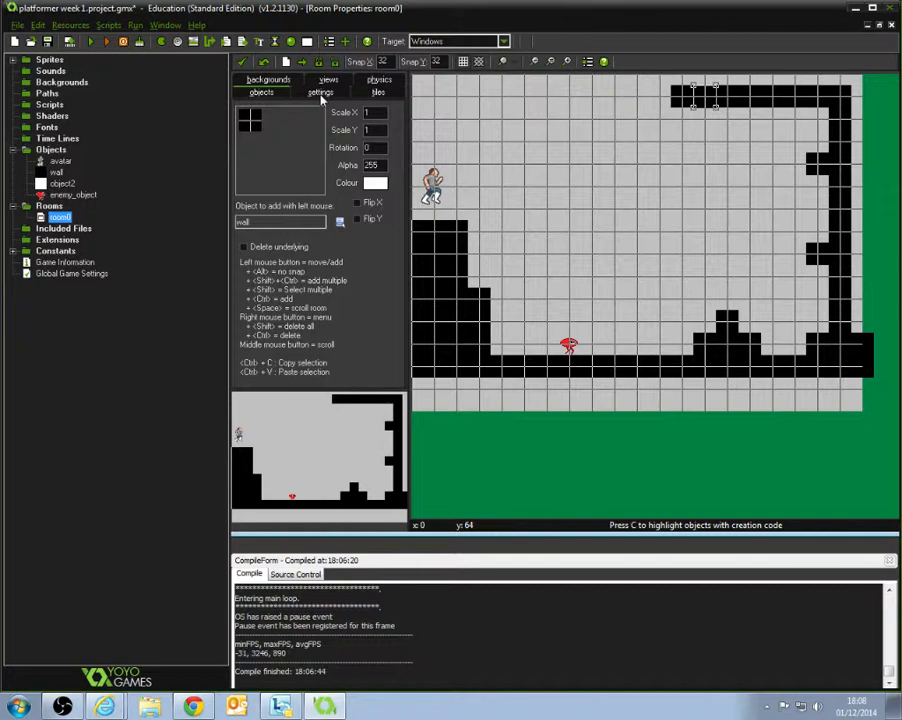
# Rename the room to "level1 simple level" and set its width to 1200.
pyautogui.click(320, 92)
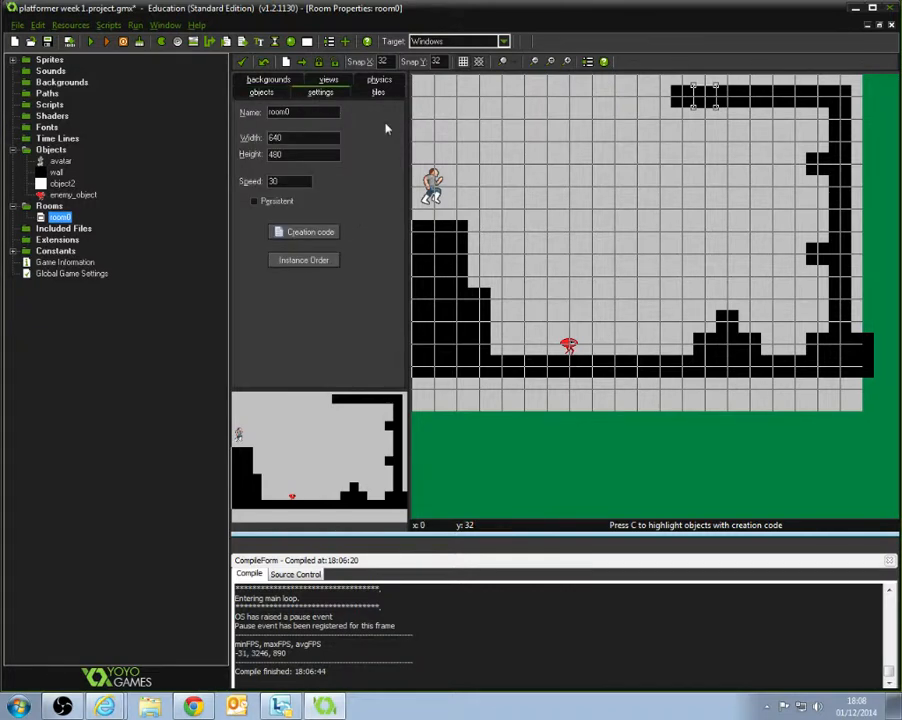
pyautogui.doubleClick(303, 112)
pyautogui.write('level2')
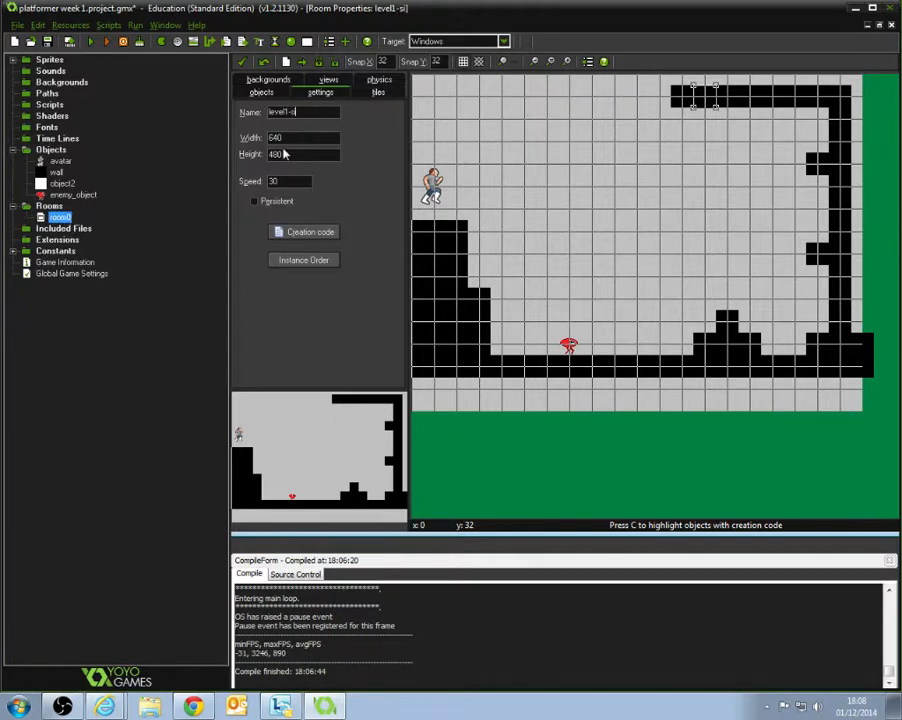
pyautogui.write('mple level')
pyautogui.press('Left')
pyautogui.press('BackSpace')
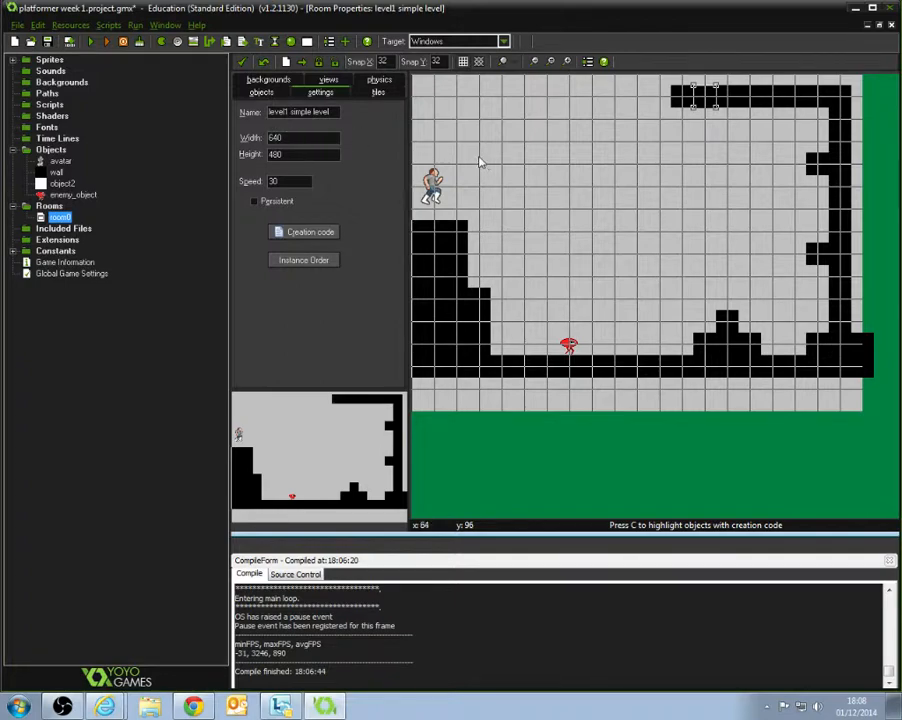
pyautogui.moveTo(539, 165); pyautogui.dragTo(559, 183, button='middle')
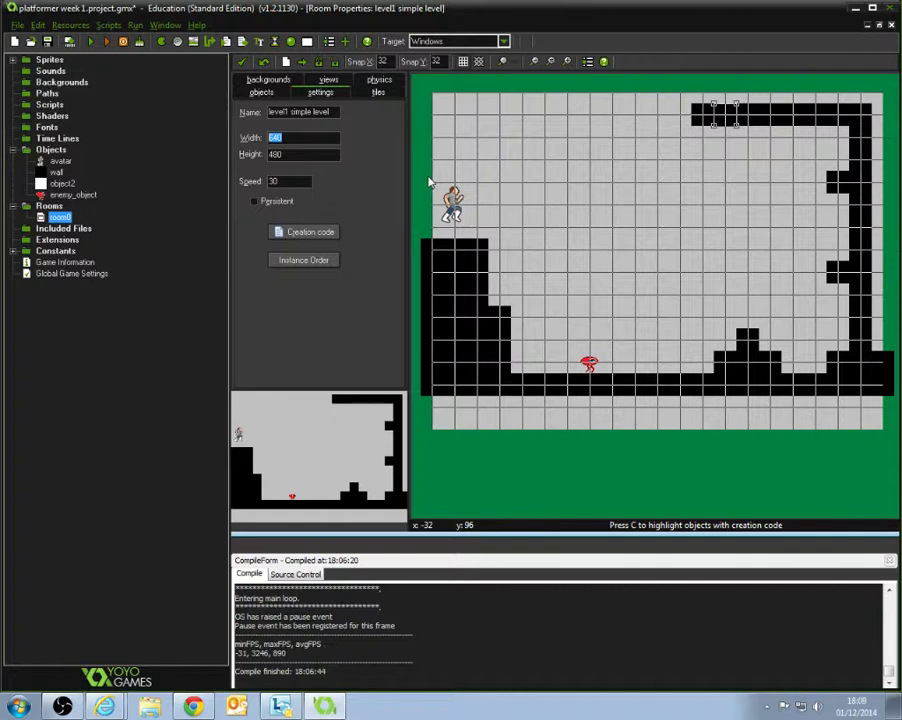
pyautogui.write('1200')
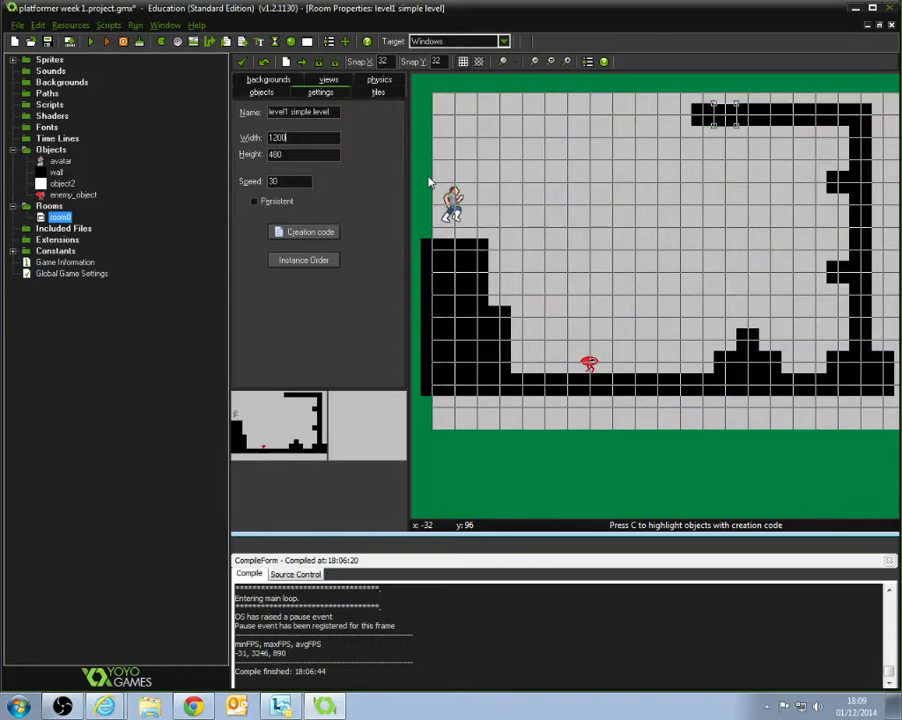
# Set the room's height to 500.
pyautogui.press('Tab')
pyautogui.write('500')
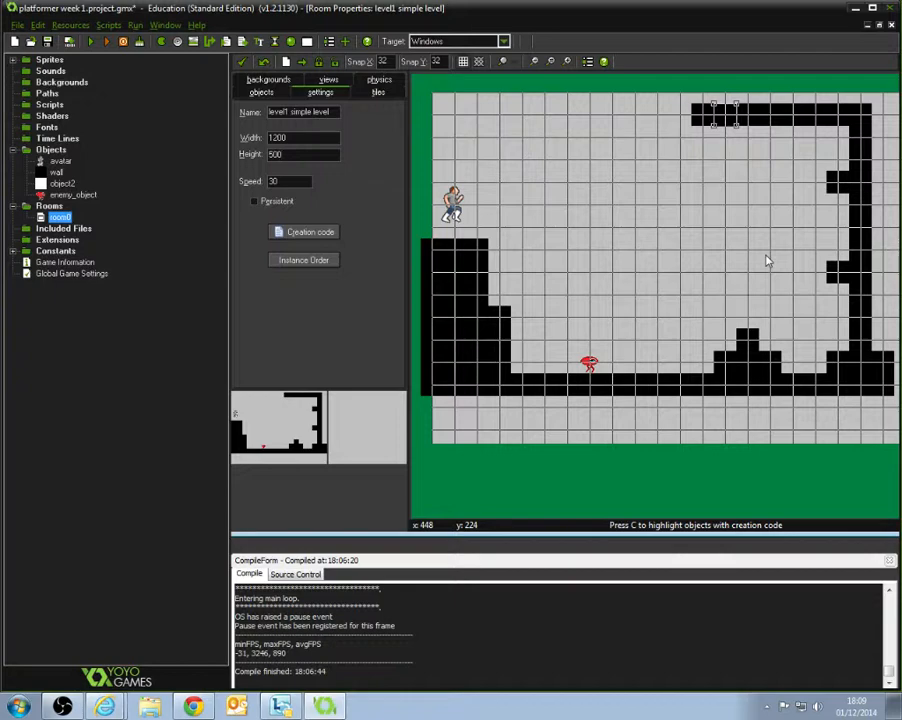
# Delete the lower blocks of the tall wall column, including its lower inward protrusion, to open a passage above the floor.
pyautogui.keyDown('ctrl'); pyautogui.scroll(1, 765, 261); pyautogui.keyUp('ctrl')
pyautogui.keyDown('ctrl'); pyautogui.scroll(-3, 765, 258); pyautogui.keyUp('ctrl')
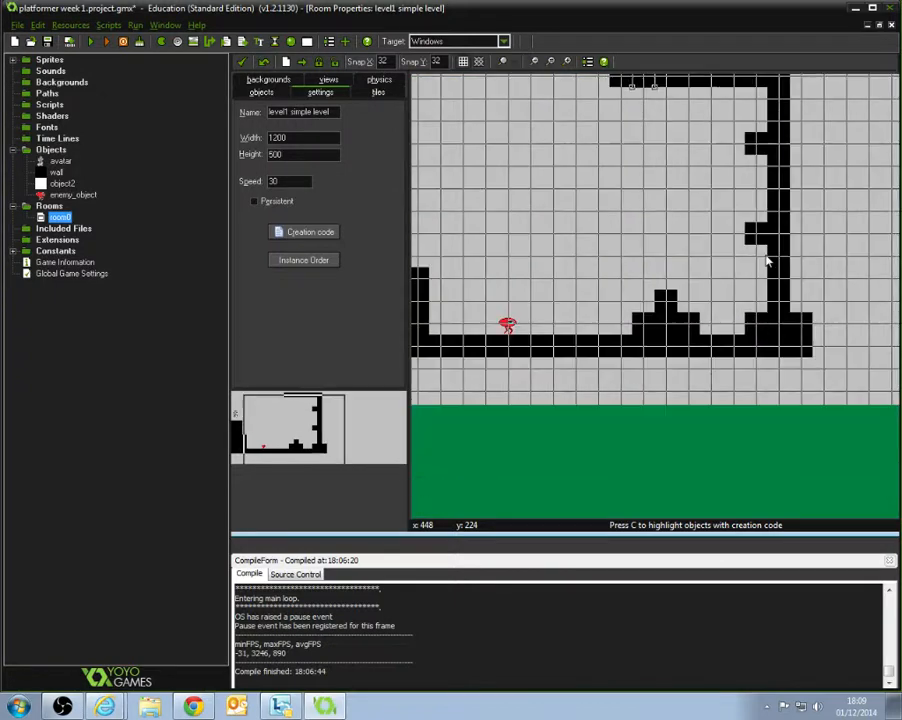
pyautogui.keyDown('ctrl'); pyautogui.scroll(-3, 680, 298); pyautogui.keyUp('ctrl')
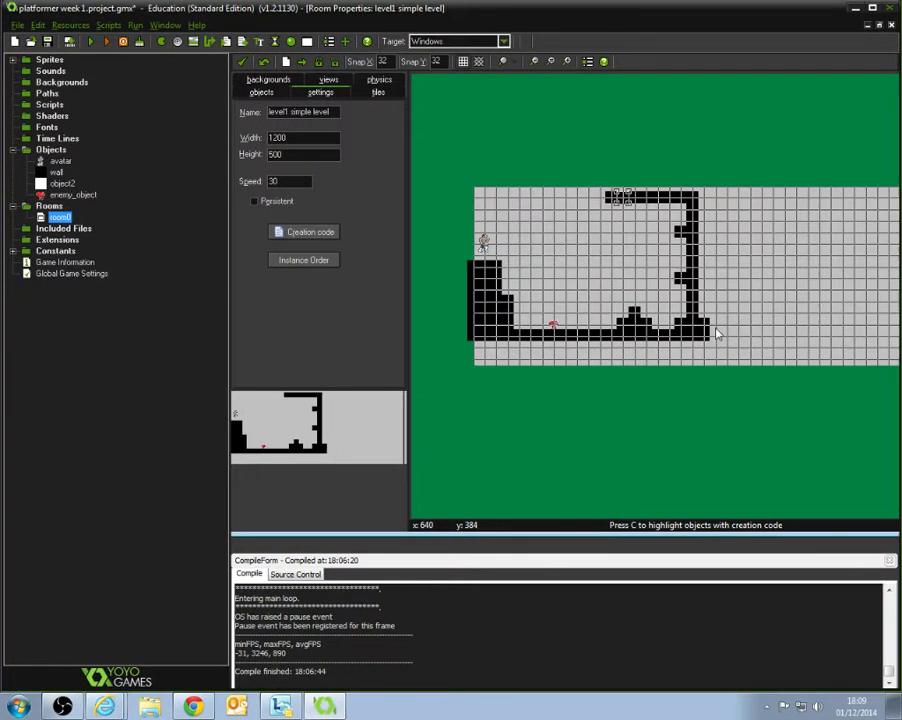
pyautogui.keyDown('ctrl'); pyautogui.scroll(3, 716, 335); pyautogui.keyUp('ctrl')
pyautogui.moveTo(714, 329); pyautogui.dragTo(686, 331, button='middle')
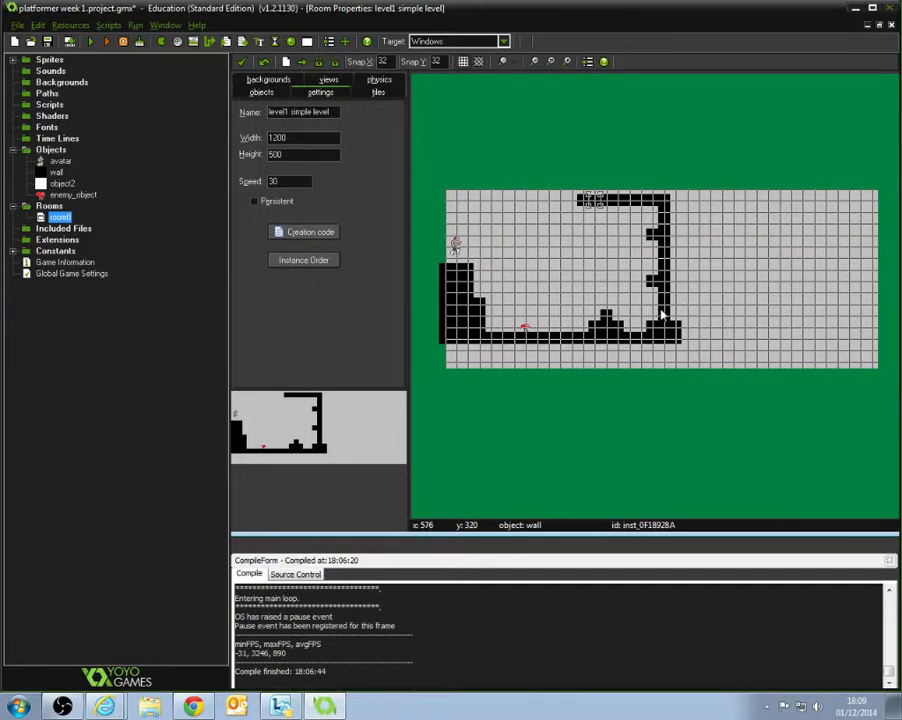
pyautogui.rightClick(665, 311)
pyautogui.click(662, 303)
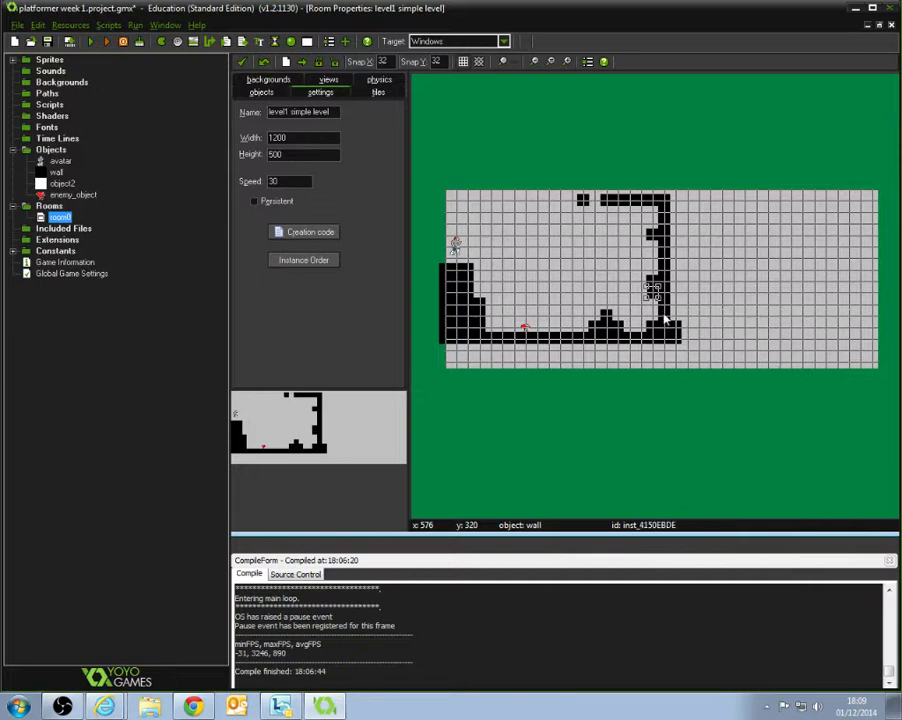
pyautogui.click(665, 315)
pyautogui.rightClick(665, 315)
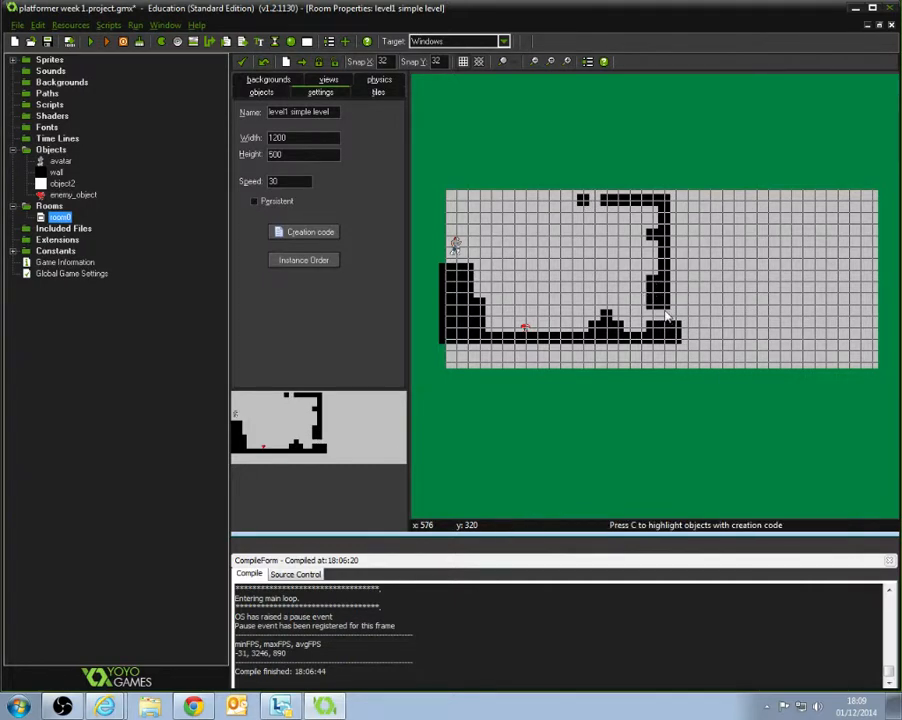
pyautogui.rightClick(664, 306)
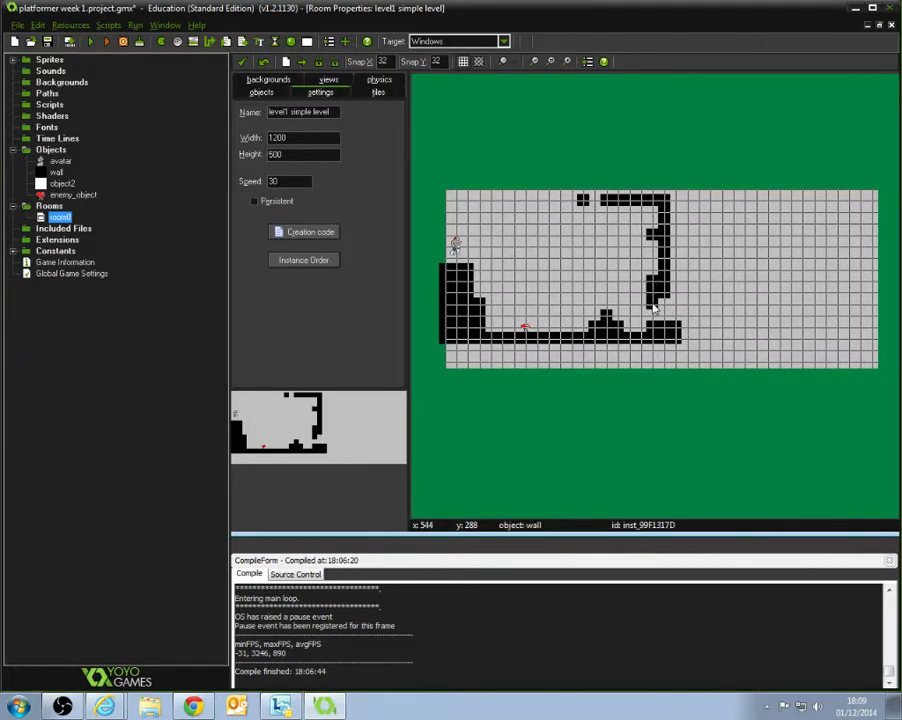
pyautogui.rightClick(653, 304)
pyautogui.rightClick(650, 292)
pyautogui.rightClick(650, 281)
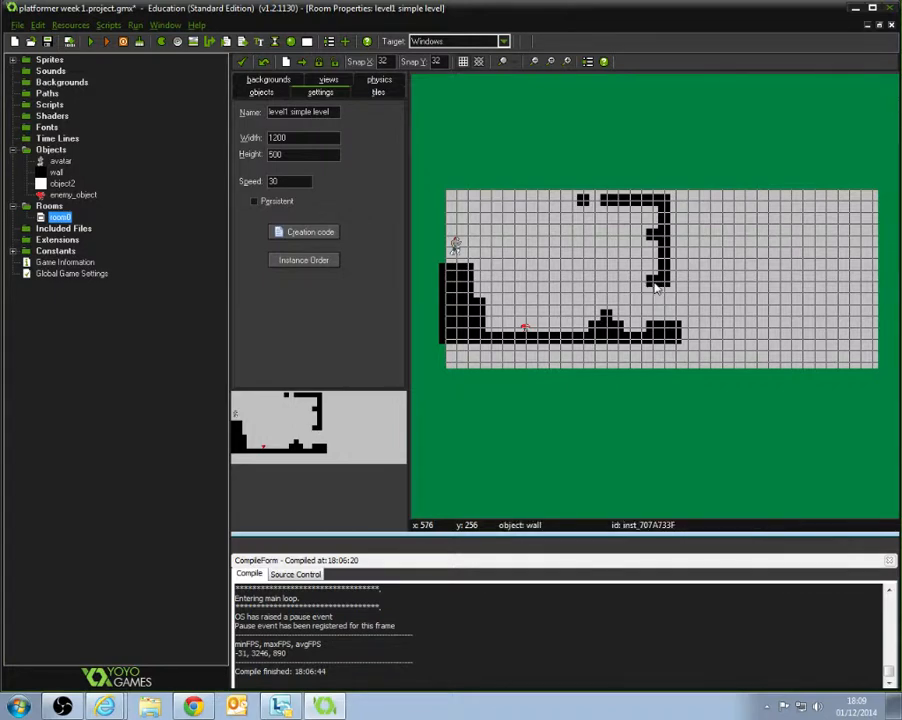
# Extend the lower floor row two wall blocks to the right and place the first blocks of a floor one row higher.
pyautogui.click(680, 336)
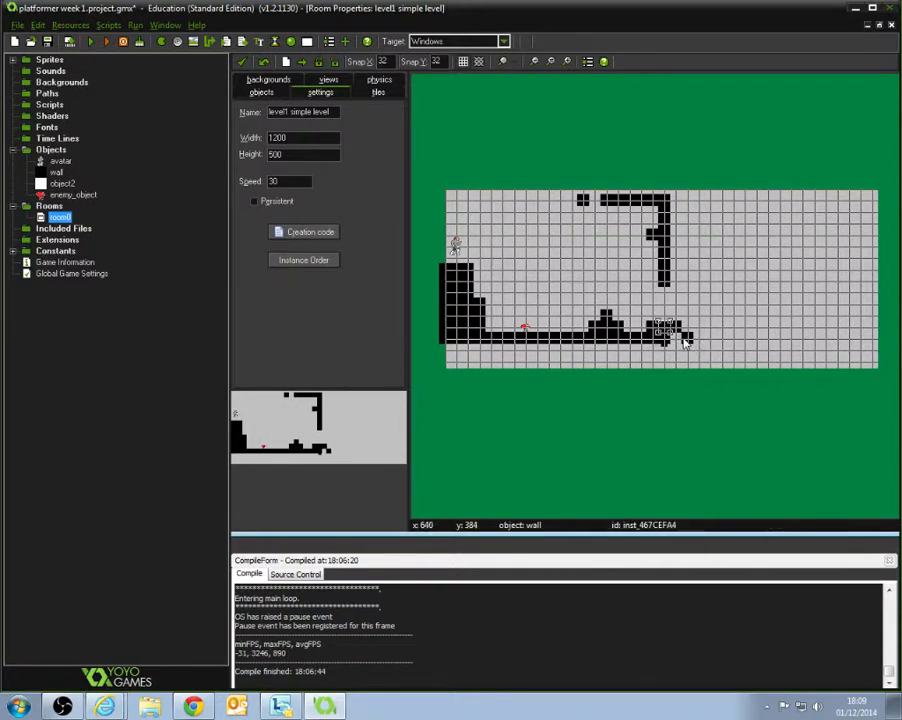
pyautogui.click(681, 341)
pyautogui.click(700, 334)
pyautogui.click(724, 336)
pyautogui.click(705, 342)
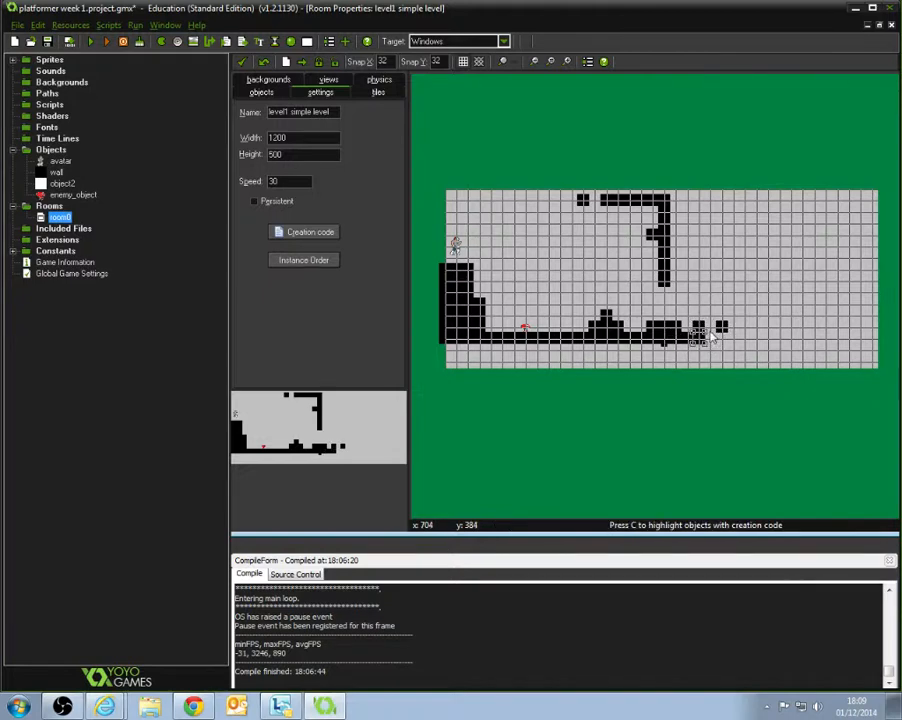
# Fill in the raised floor with wall blocks, continuing it rightward as one unbroken platform of nine blocks.
pyautogui.click(708, 334)
pyautogui.click(713, 331)
pyautogui.moveTo(737, 326); pyautogui.dragTo(739, 333)
pyautogui.click(764, 333)
pyautogui.click(776, 333)
pyautogui.click(788, 334)
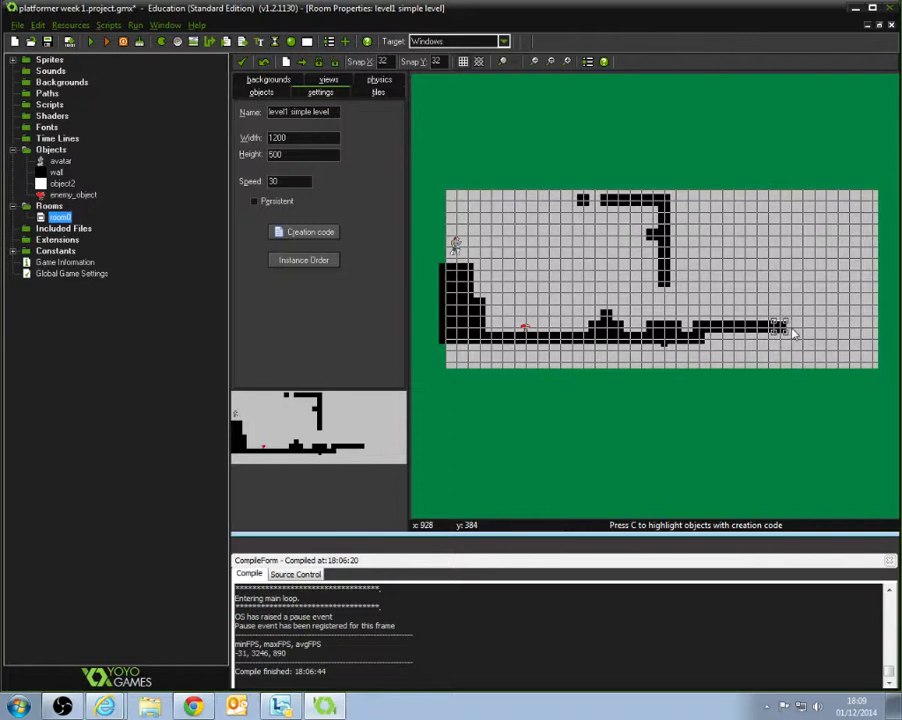
pyautogui.click(800, 333)
pyautogui.click(802, 333)
# Leave a two-block gap after the raised floor and build another section that steps up toward the room's right edge.
pyautogui.click(826, 334)
pyautogui.click(838, 334)
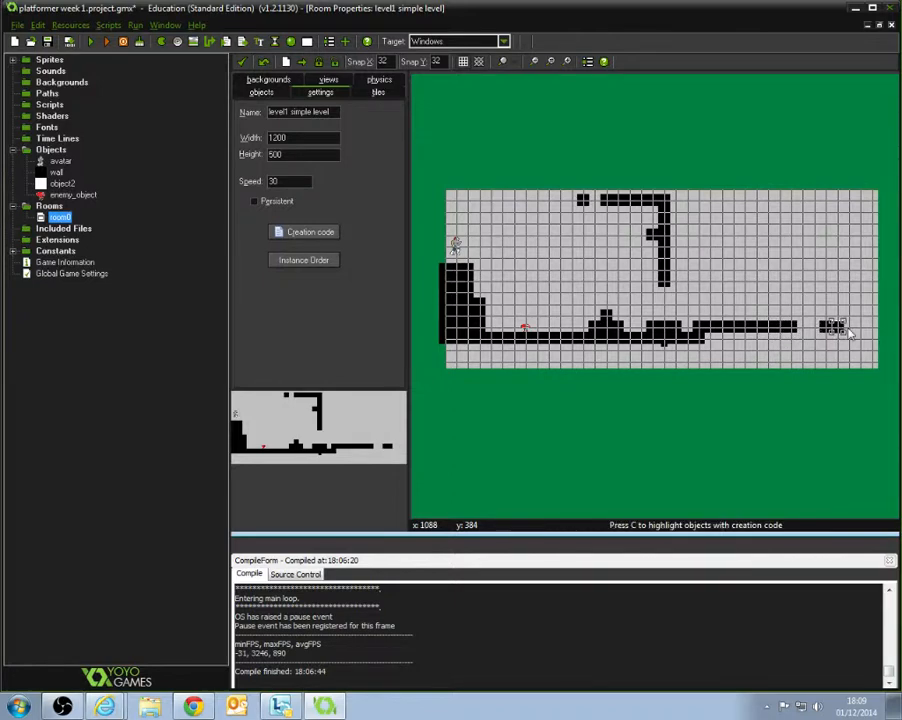
pyautogui.click(850, 331)
pyautogui.click(860, 328)
pyautogui.click(872, 329)
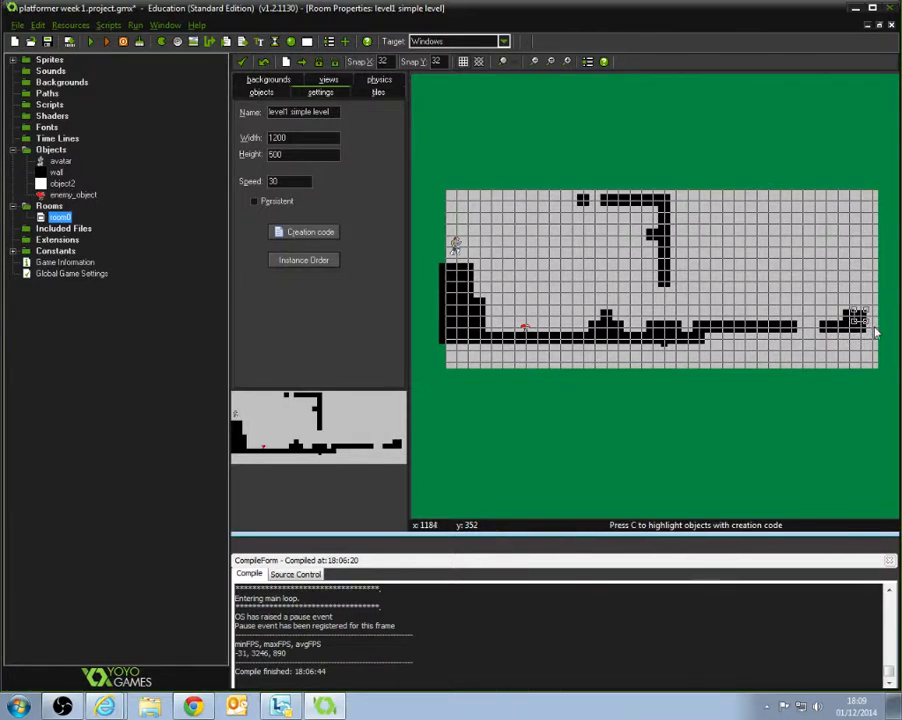
# Build a wall column up the room's right edge from the stepped floor, with one inward-protruding block partway up.
pyautogui.click(871, 316)
pyautogui.click(871, 301)
pyautogui.click(860, 301)
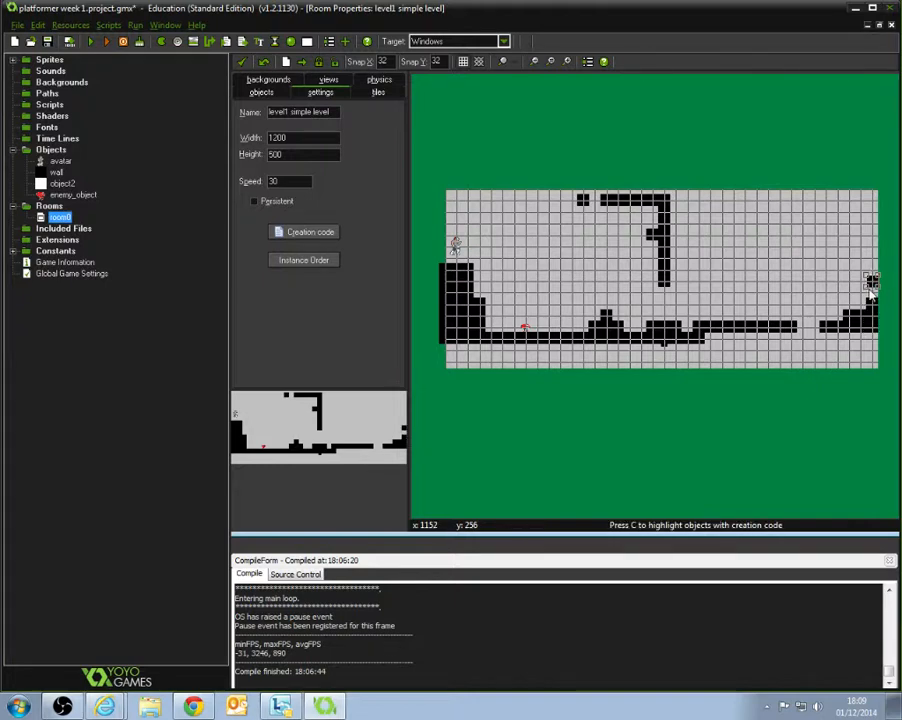
pyautogui.click(862, 281)
pyautogui.click(873, 293)
pyautogui.click(873, 261)
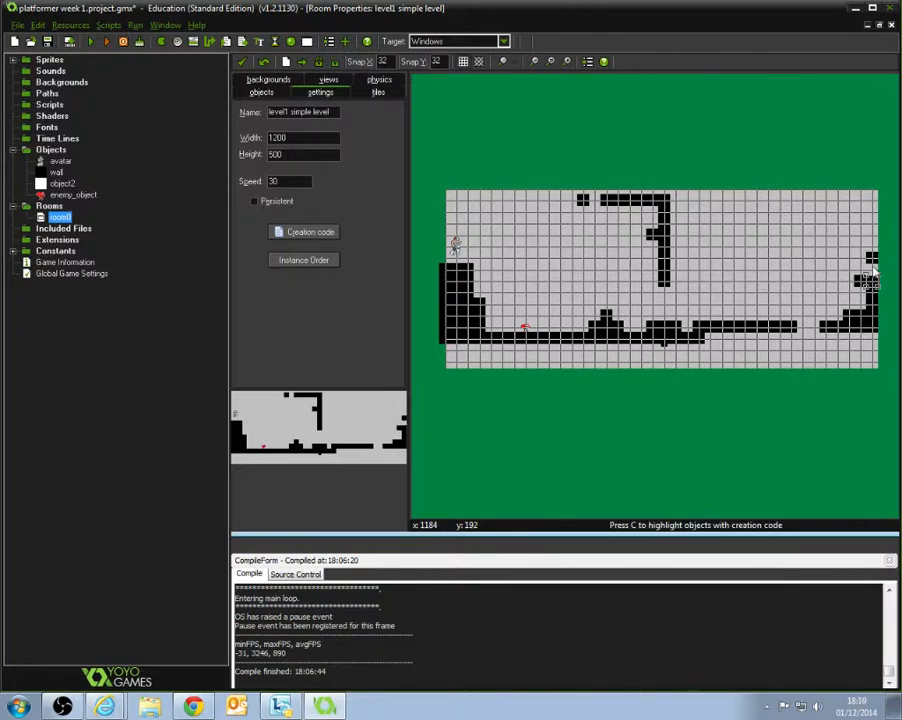
pyautogui.click(873, 273)
pyautogui.click(873, 241)
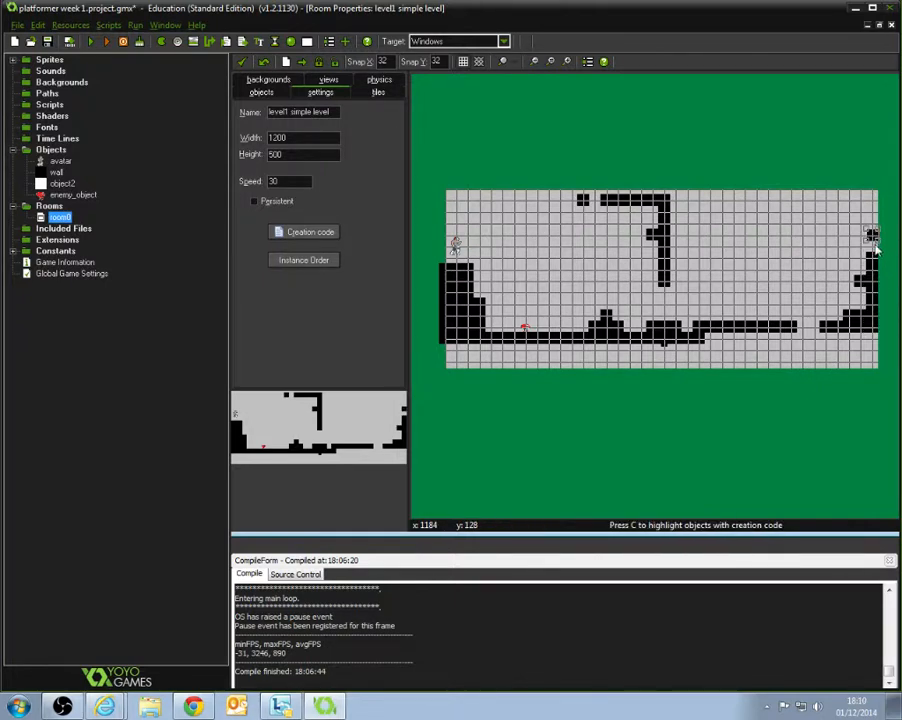
pyautogui.click(873, 253)
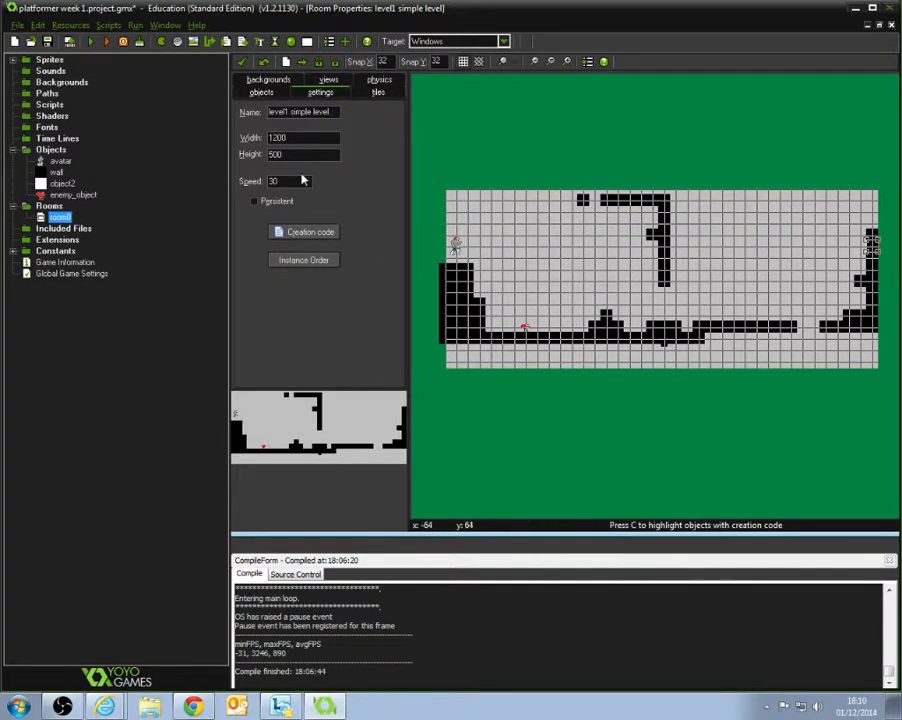
# Choose enemy_object as the object to add and place one on top of the raised floor in the room's right half.
pyautogui.click(261, 92)
pyautogui.click(268, 146)
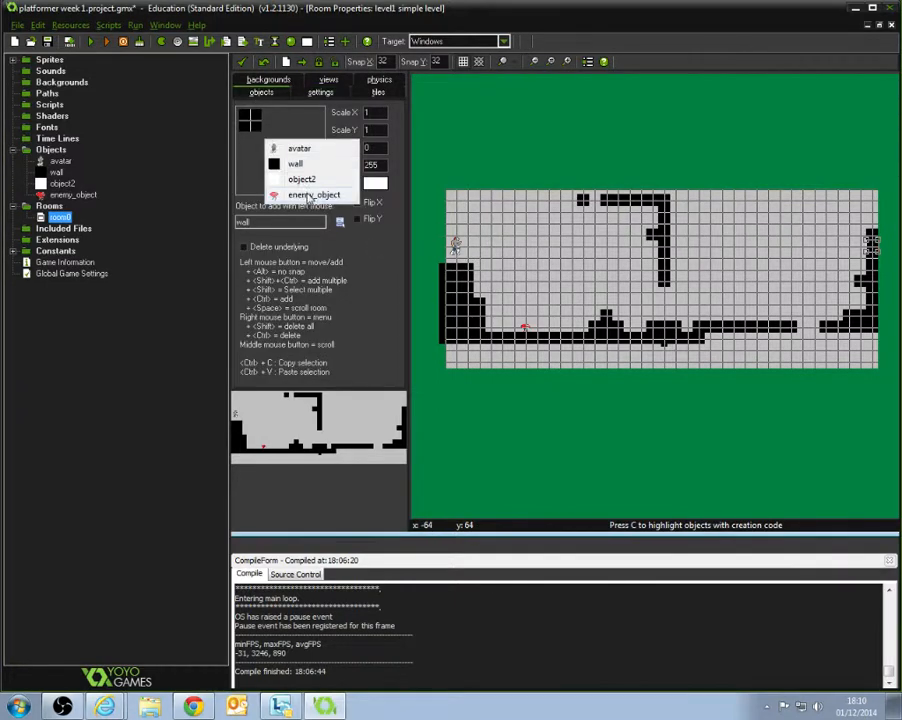
pyautogui.click(313, 194)
pyautogui.click(757, 305)
pyautogui.moveTo(765, 315); pyautogui.dragTo(753, 320)
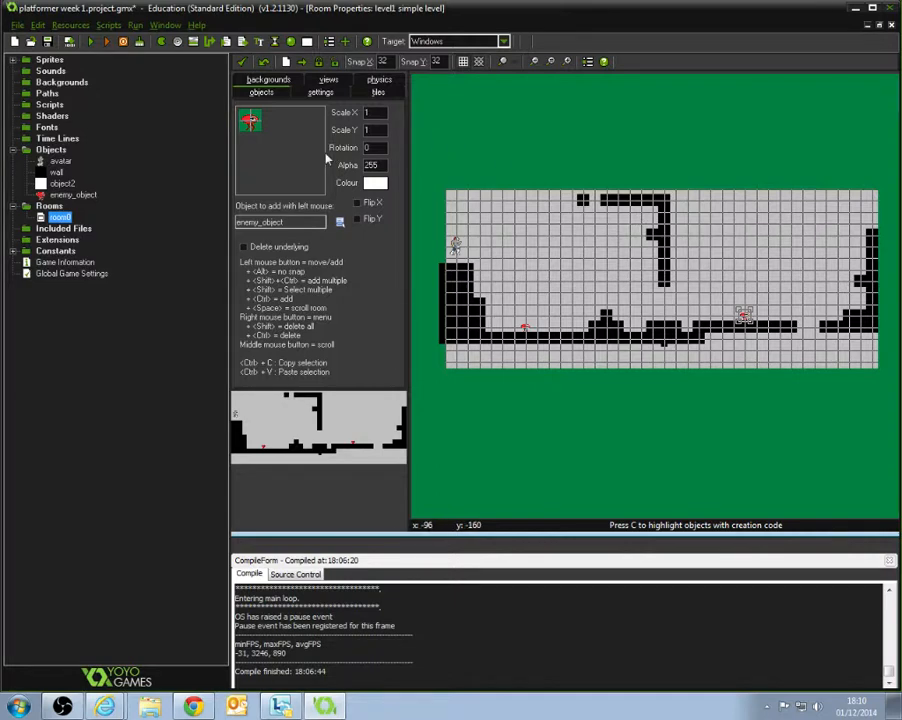
# Turn off View 0's visibility at room start and disable the use of views for the room.
pyautogui.click(326, 94)
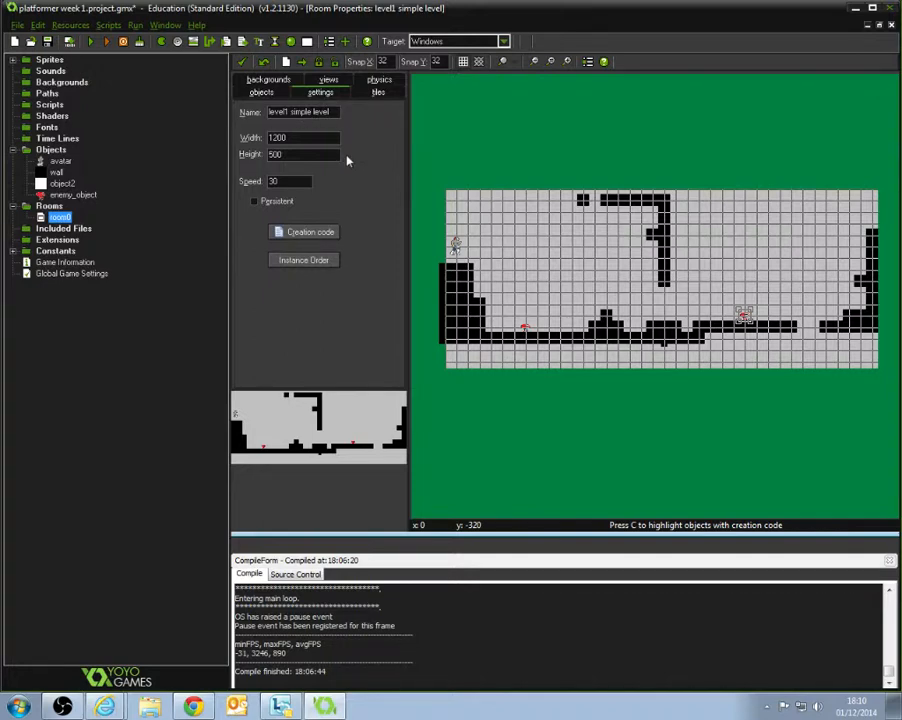
pyautogui.click(332, 84)
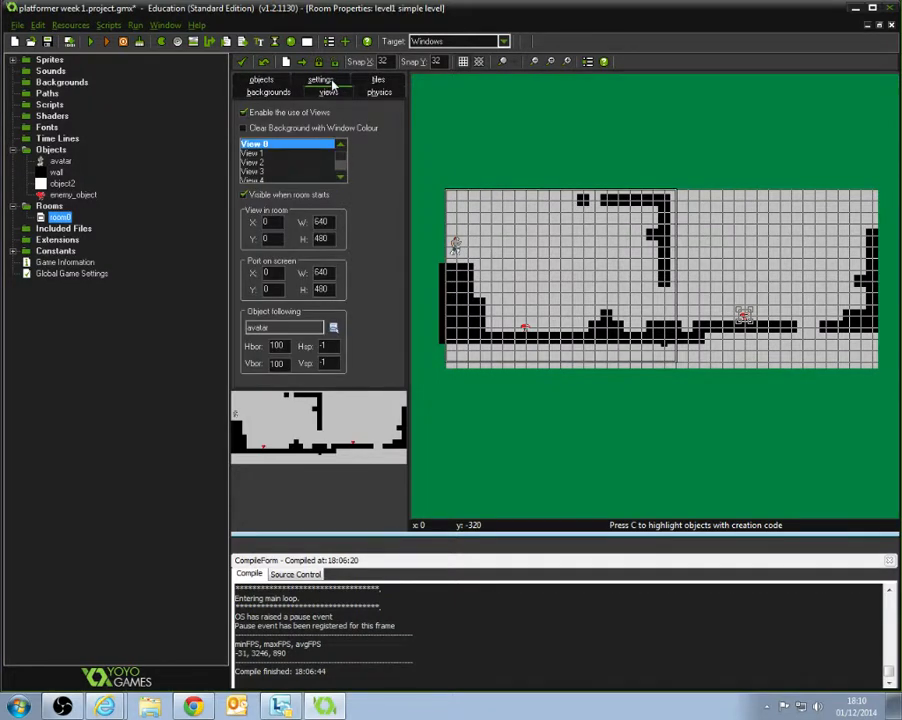
pyautogui.click(300, 196)
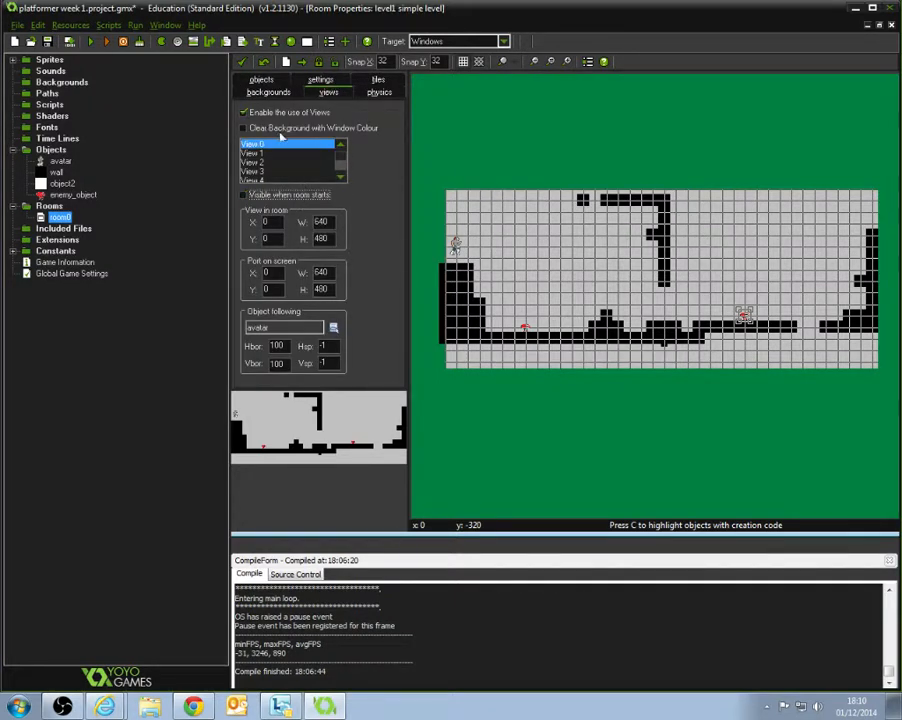
pyautogui.click(271, 114)
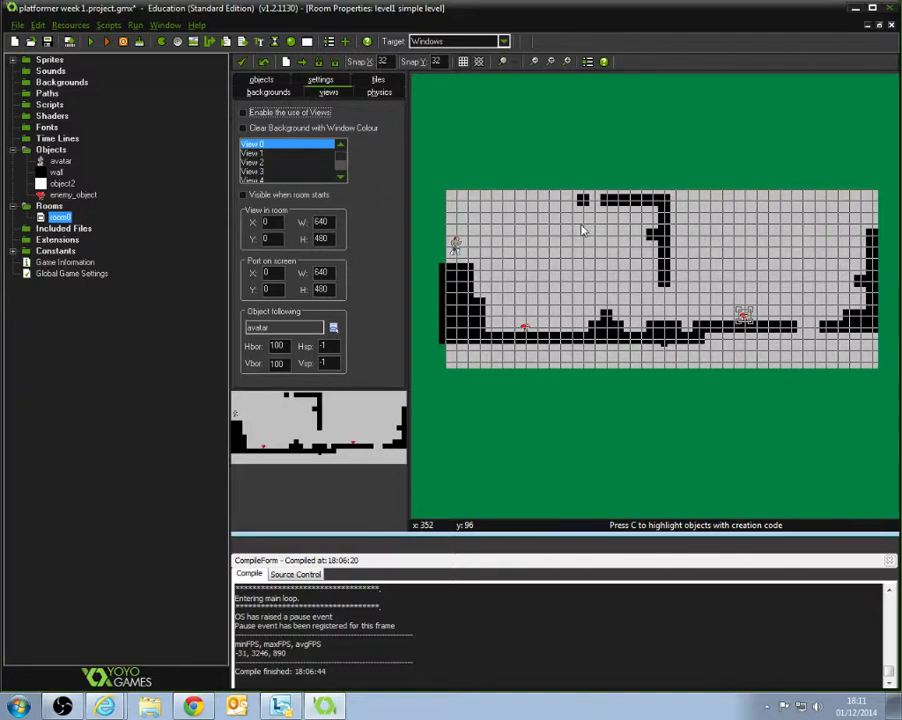
pyautogui.scroll(3, 560, 283)
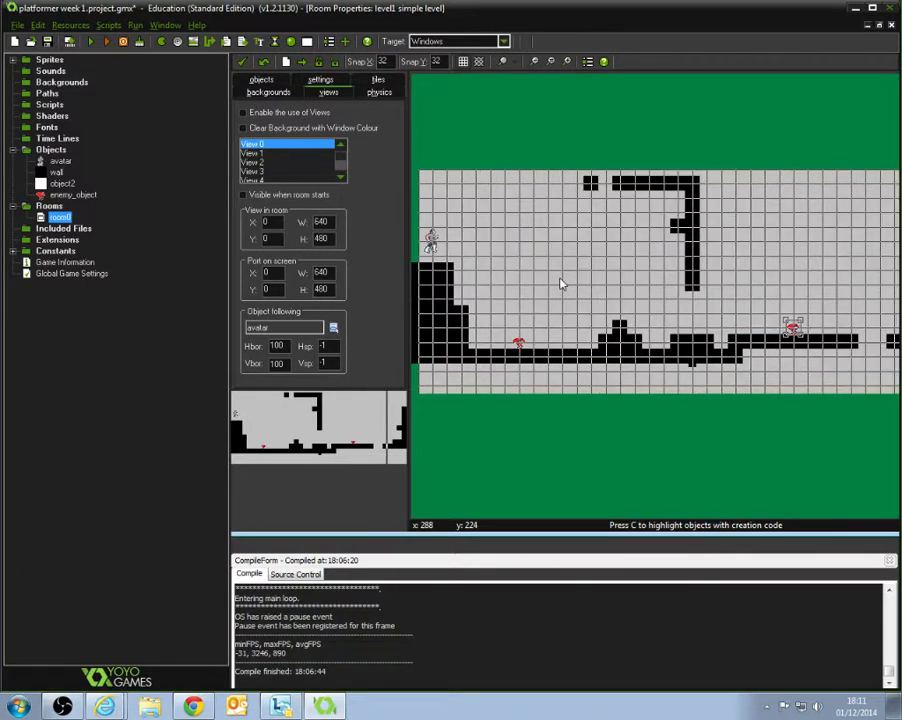
pyautogui.scroll(1, 600, 287)
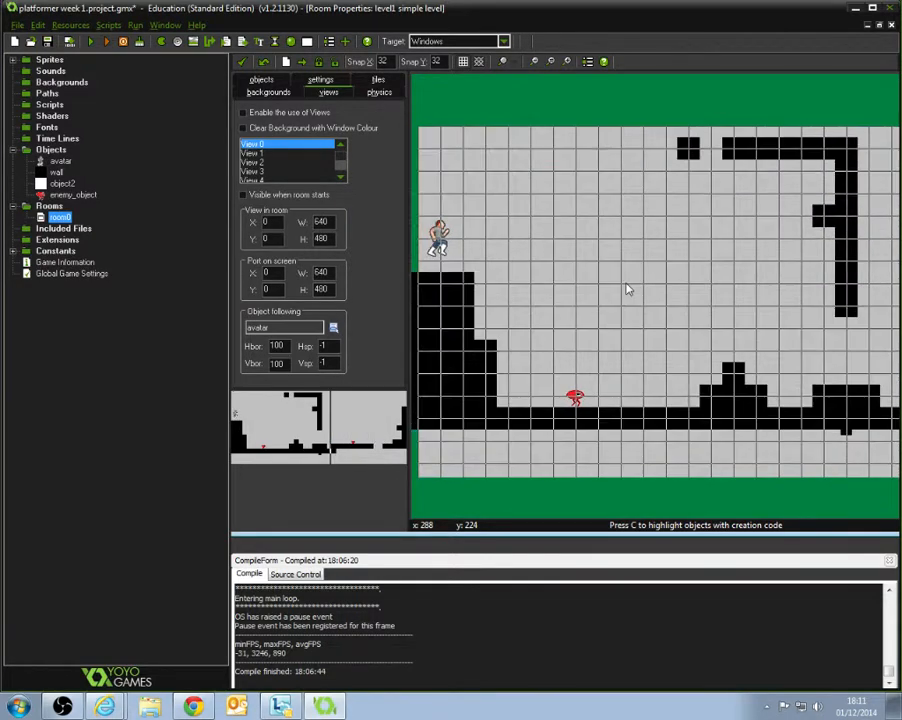
pyautogui.scroll(3, 640, 285)
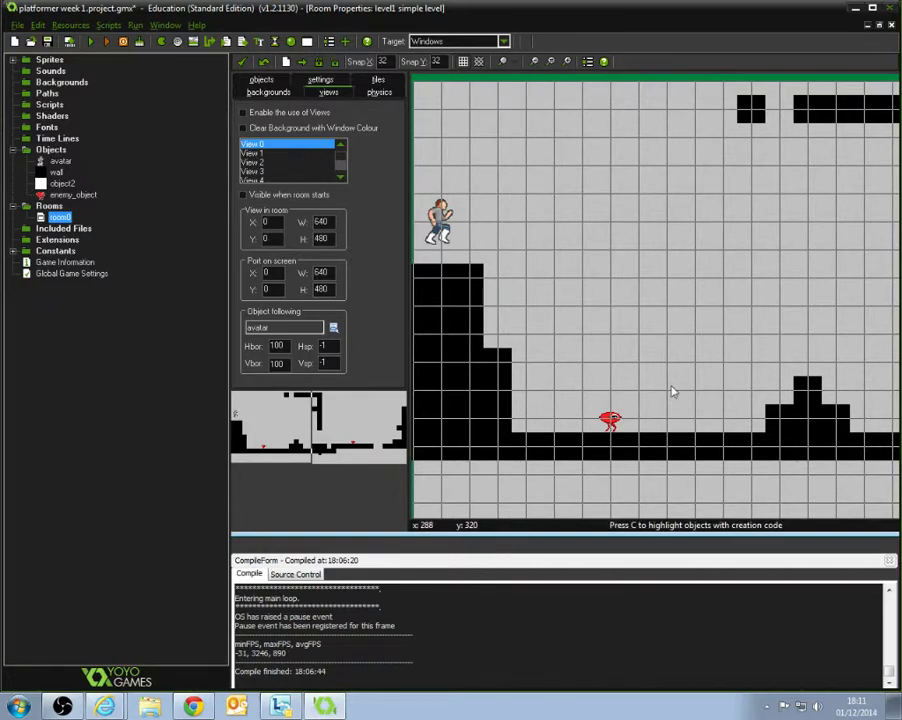
pyautogui.scroll(-3, 678, 336)
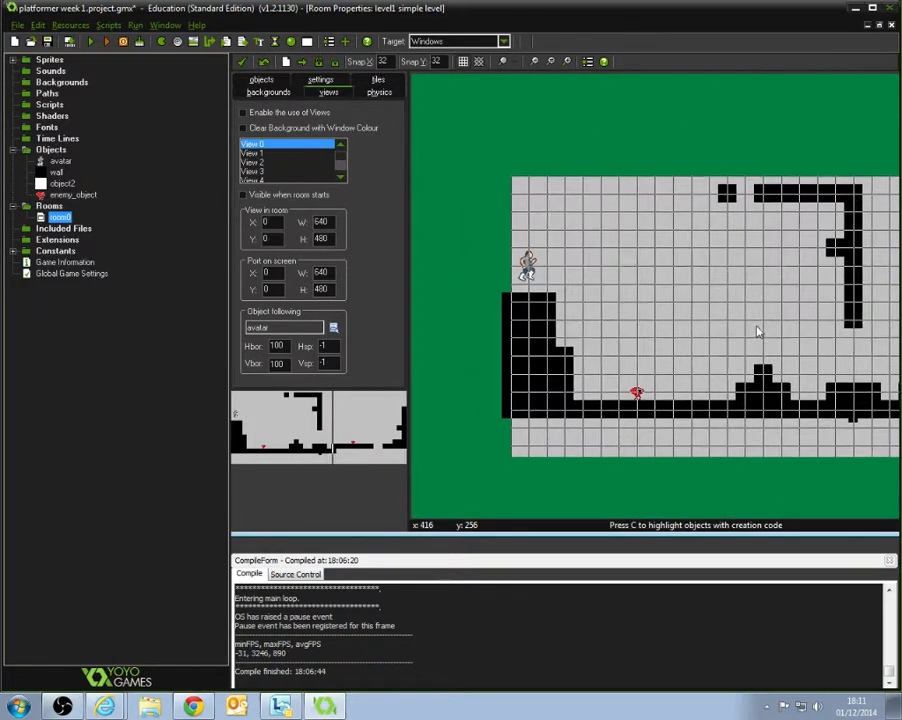
pyautogui.scroll(-3, 687, 329)
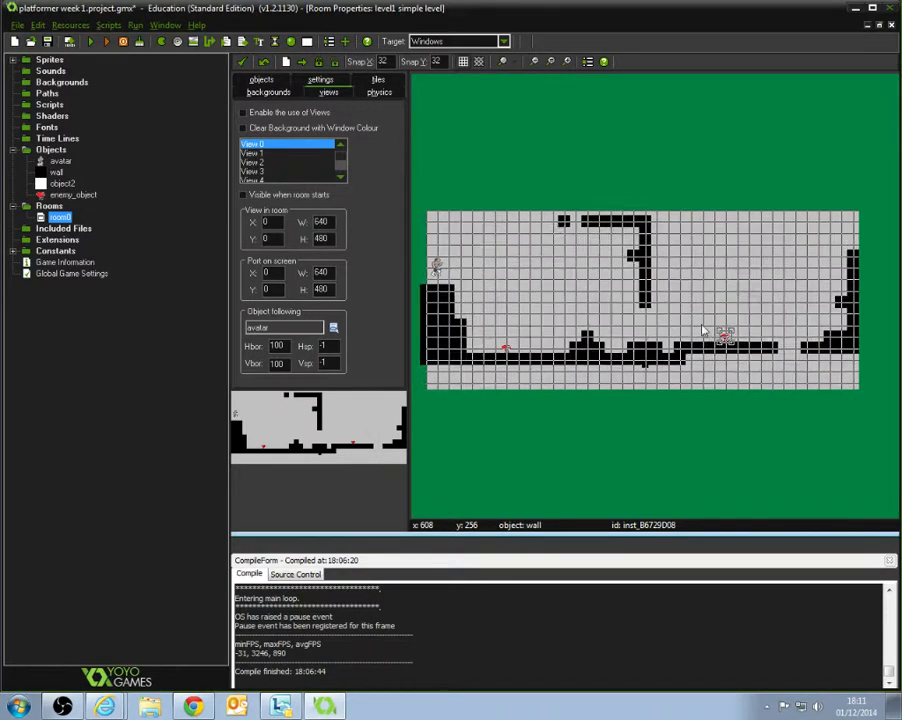
pyautogui.scroll(1, 710, 335)
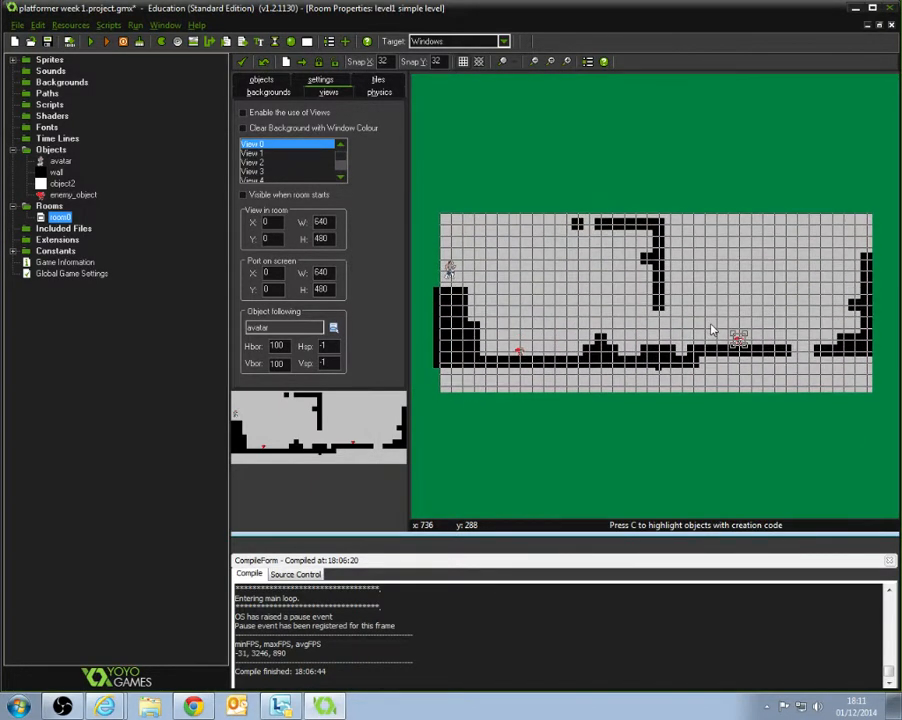
pyautogui.scroll(-1, 711, 330)
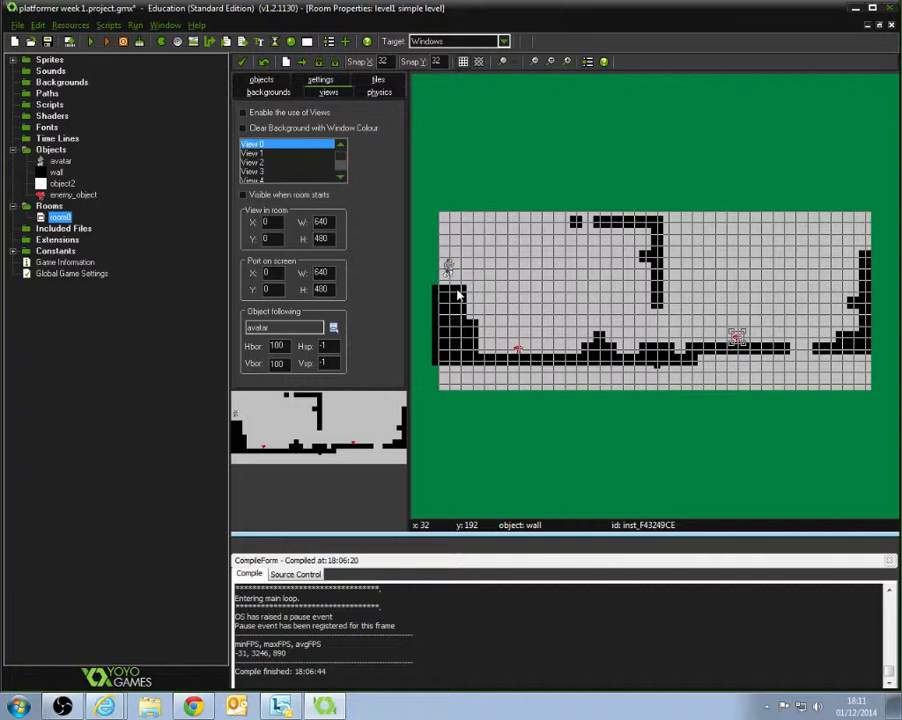
# Set View 0's followed object to <no object> and hide the room's grid.
pyautogui.click(335, 328)
pyautogui.click(365, 333)
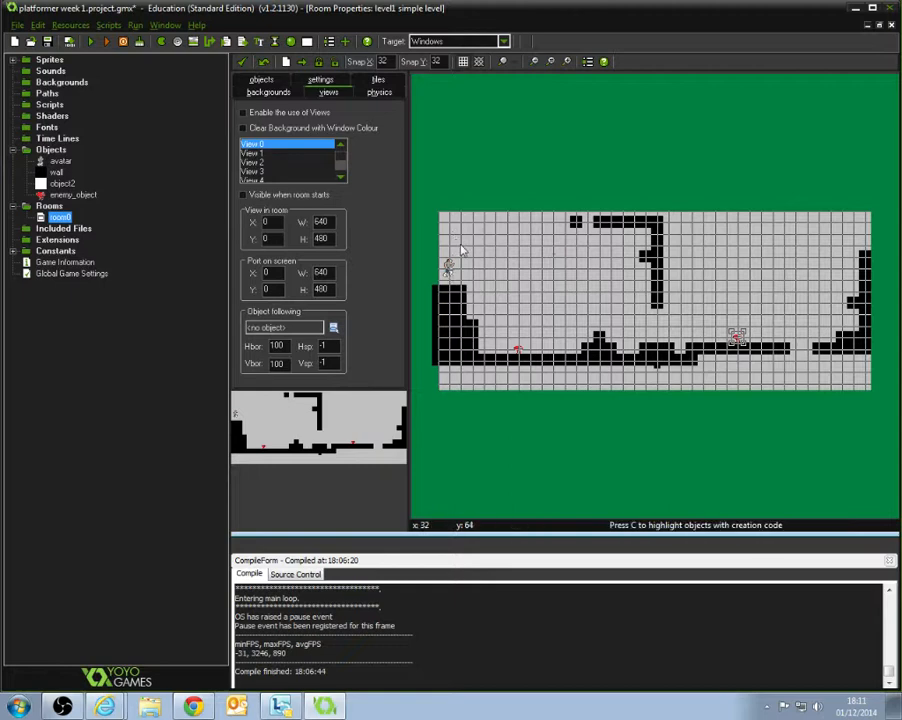
pyautogui.scroll(1, 465, 67)
pyautogui.click(464, 65)
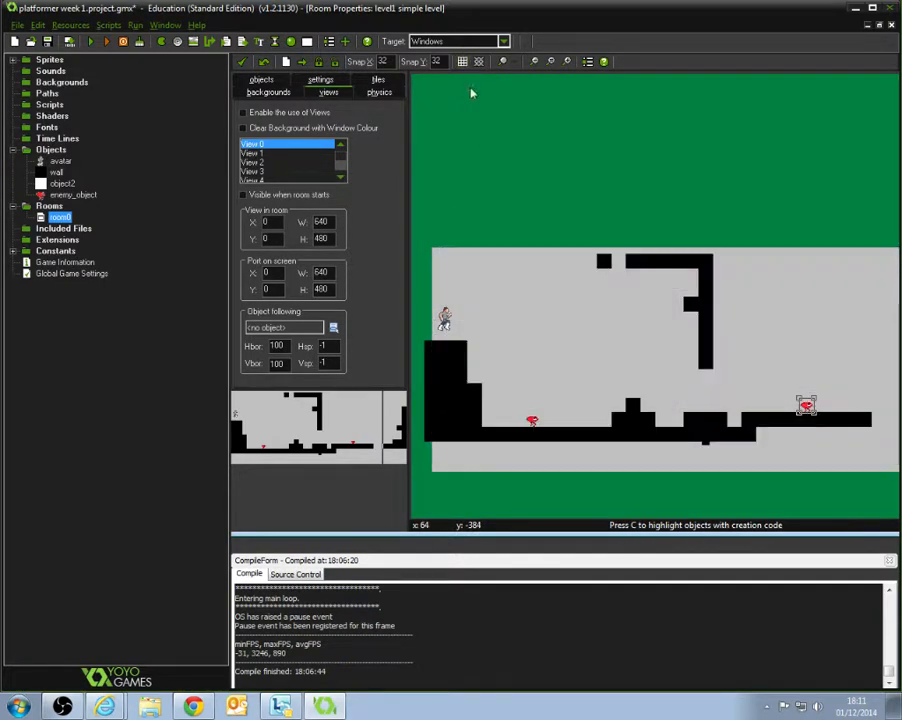
# Enable the use of views for the room and make View 0 visible when the room starts.
pyautogui.scroll(1, 634, 298)
pyautogui.scroll(-1, 674, 274)
pyautogui.scroll(2, 723, 272)
pyautogui.moveTo(627, 268); pyautogui.dragTo(769, 187, button='middle')
pyautogui.scroll(1, 772, 260)
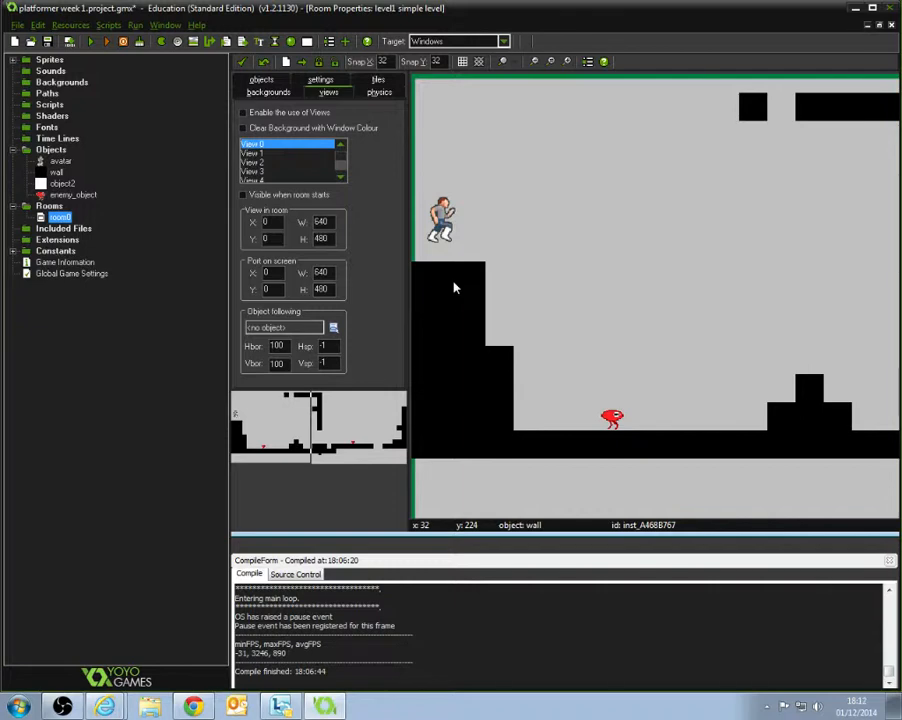
pyautogui.click(280, 116)
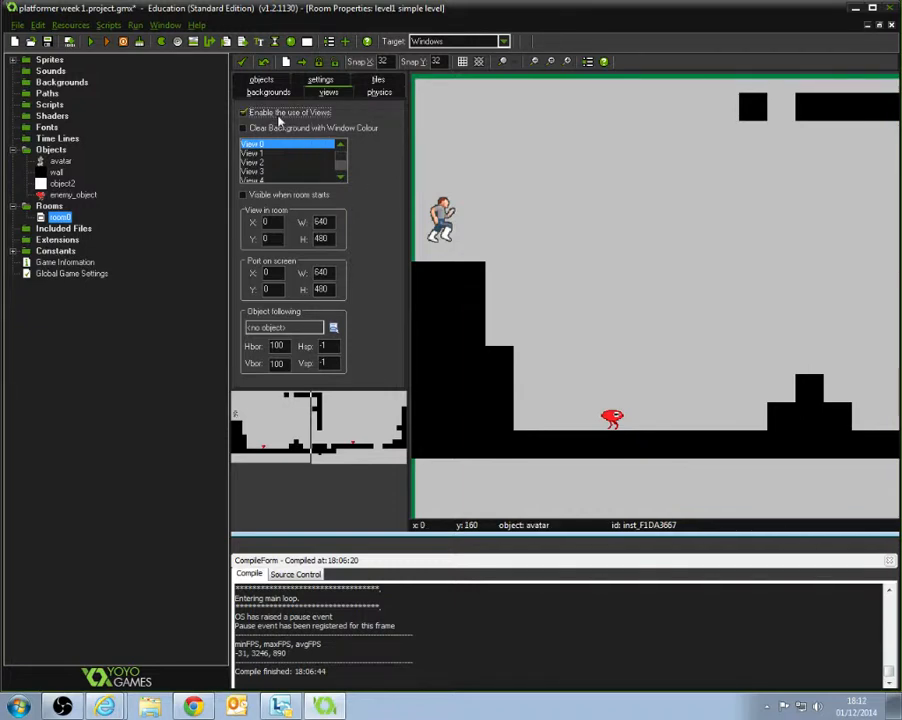
pyautogui.click(261, 198)
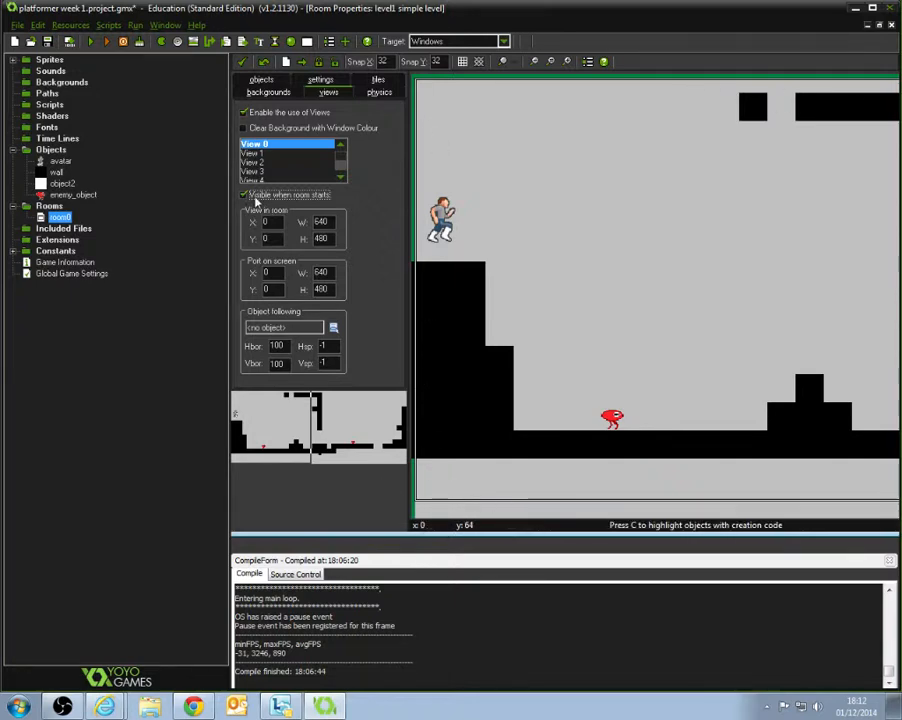
# Turn View 0's visibility at room start off and back on.
pyautogui.click(256, 199)
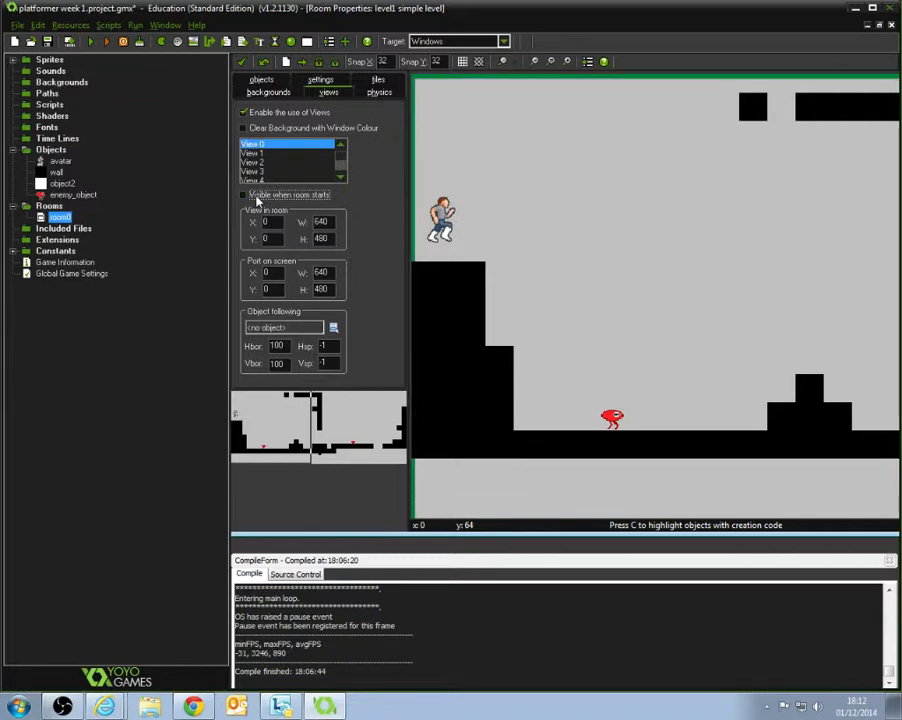
pyautogui.click(256, 199)
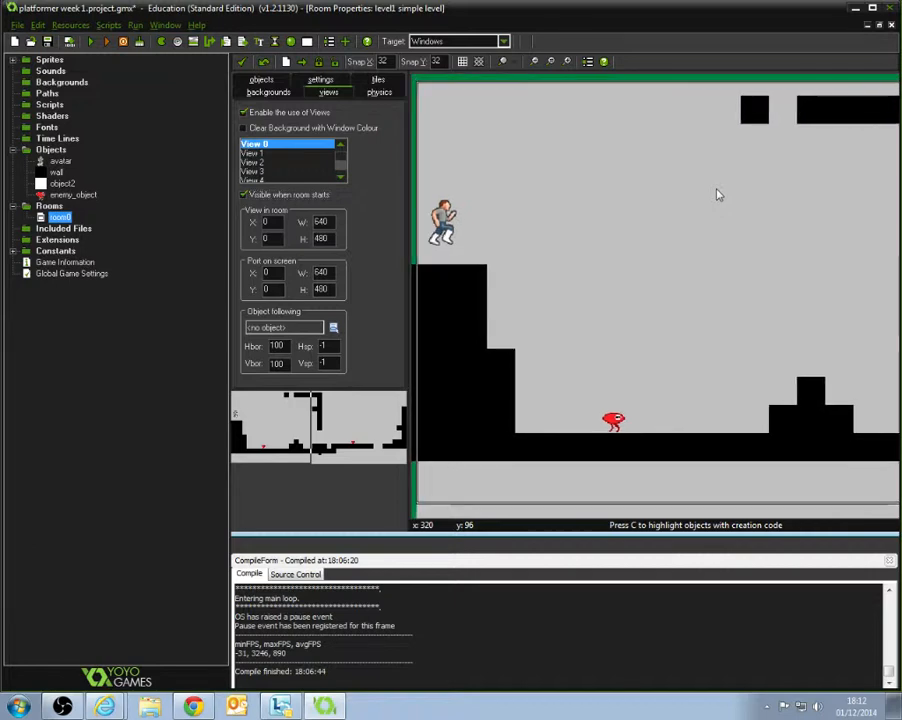
# Set View 0's view in room to a width of 300 and a height of 300.
pyautogui.scroll(-1, 718, 189)
pyautogui.moveTo(718, 189); pyautogui.dragTo(658, 194, button='middle')
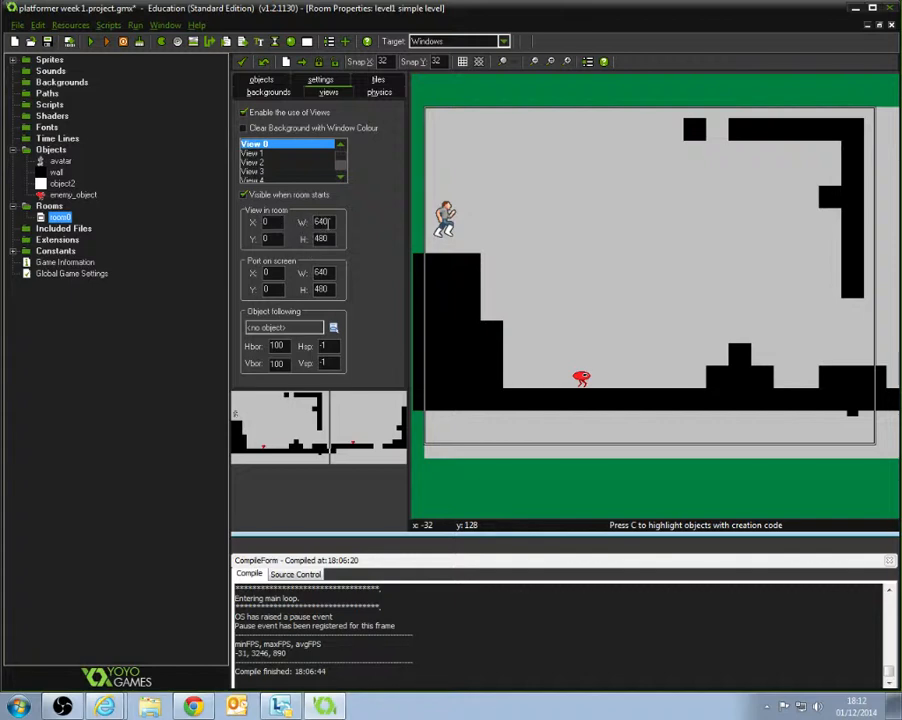
pyautogui.moveTo(328, 223)
pyautogui.mouseDown()
pyautogui.moveTo(311, 223)
pyautogui.moveTo(318, 240)
pyautogui.mouseUp()
pyautogui.moveTo(330, 222); pyautogui.dragTo(313, 222)
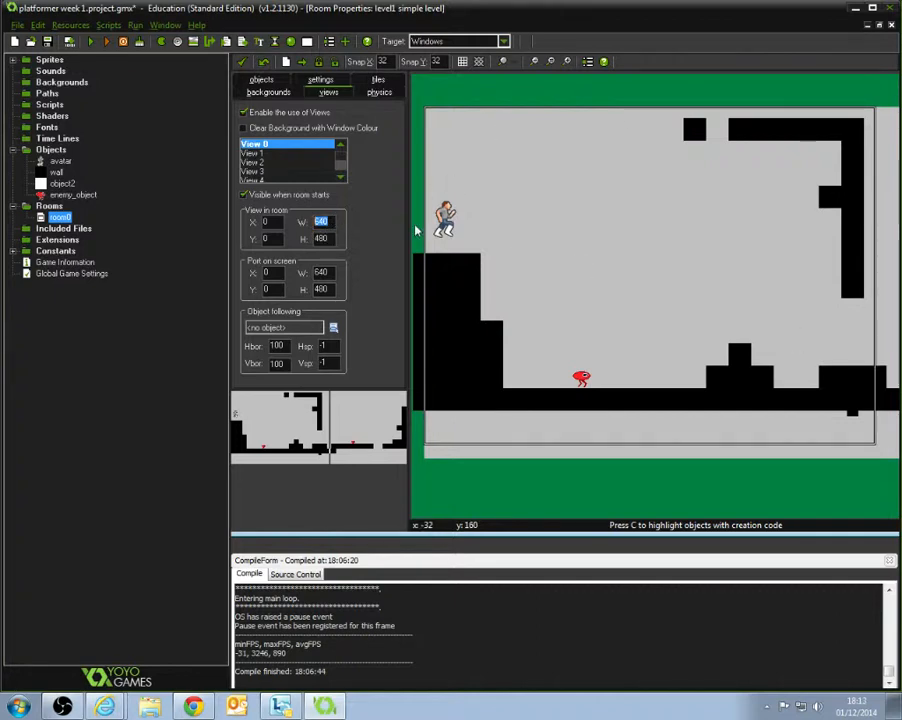
pyautogui.write('300')
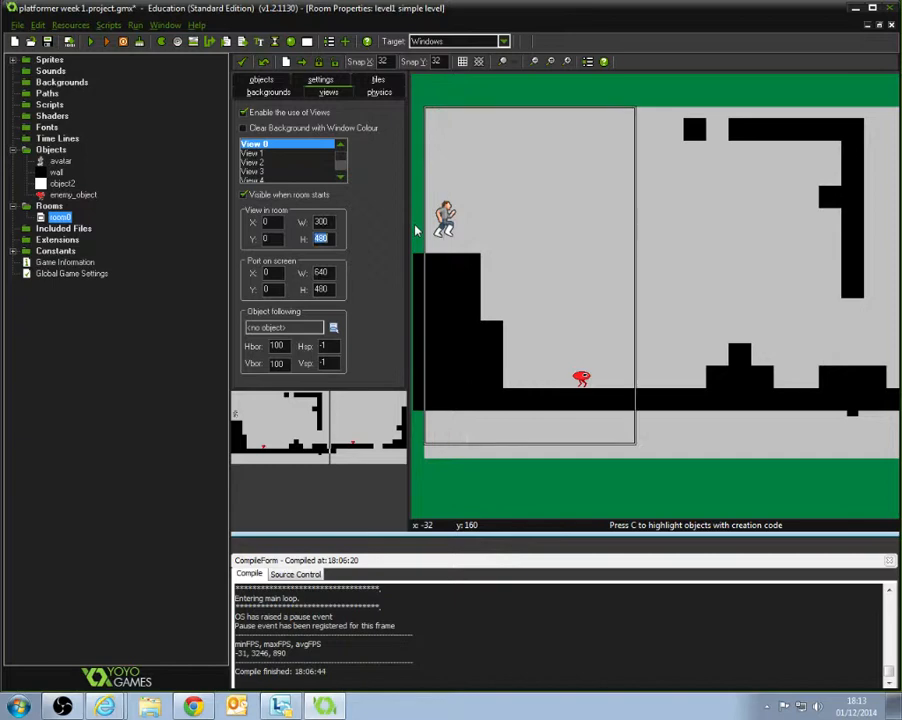
pyautogui.press('Tab')
pyautogui.write('300')
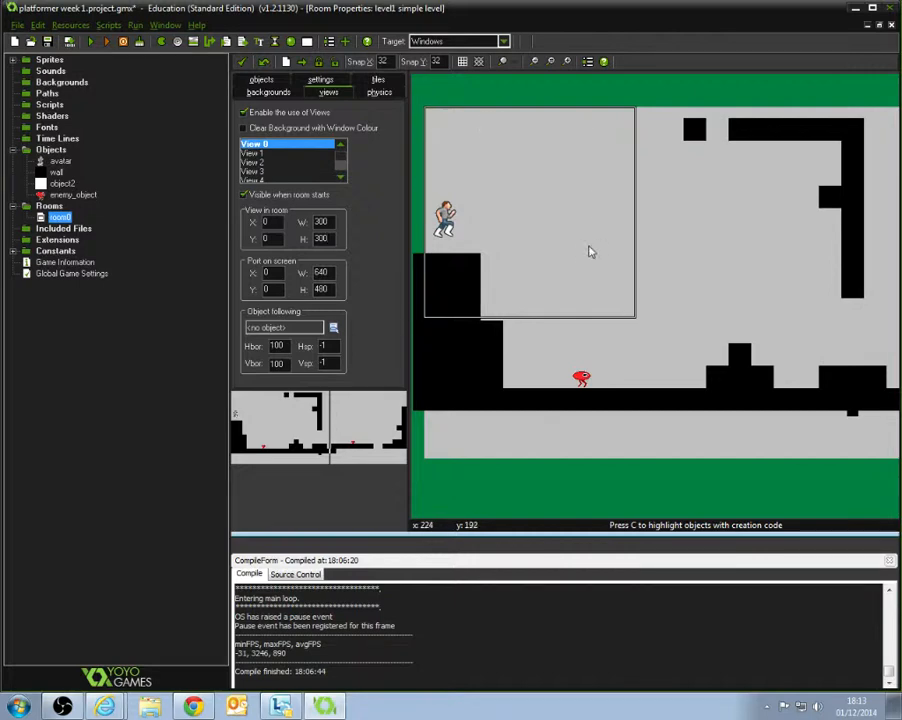
# Try a 100 by 100 size for View 0's view in room and restore it to 300 by 300.
pyautogui.doubleClick(330, 222)
pyautogui.write('100')
pyautogui.press('Tab')
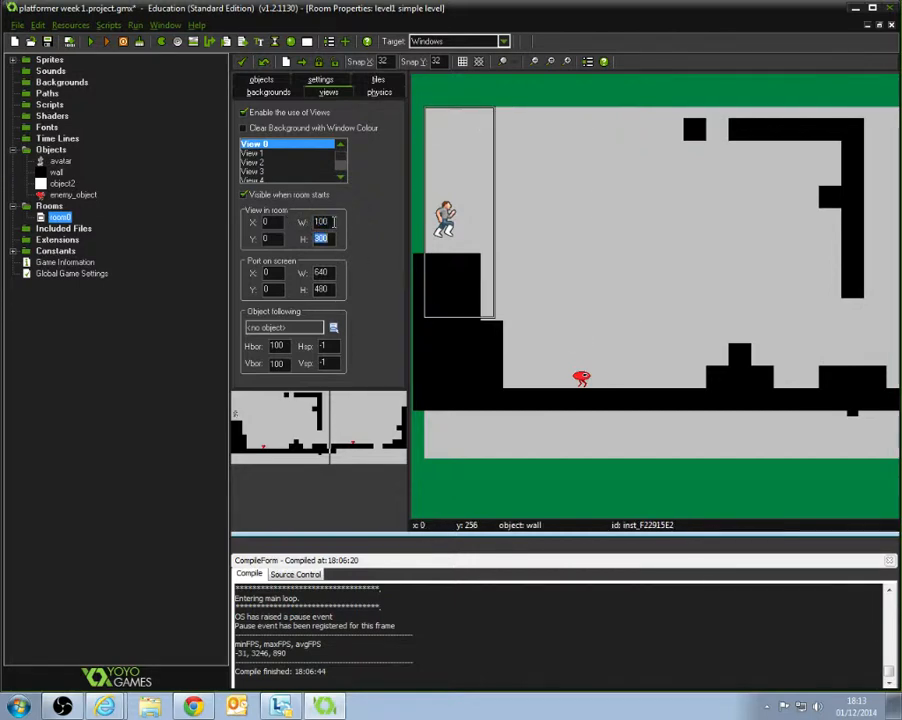
pyautogui.write('100')
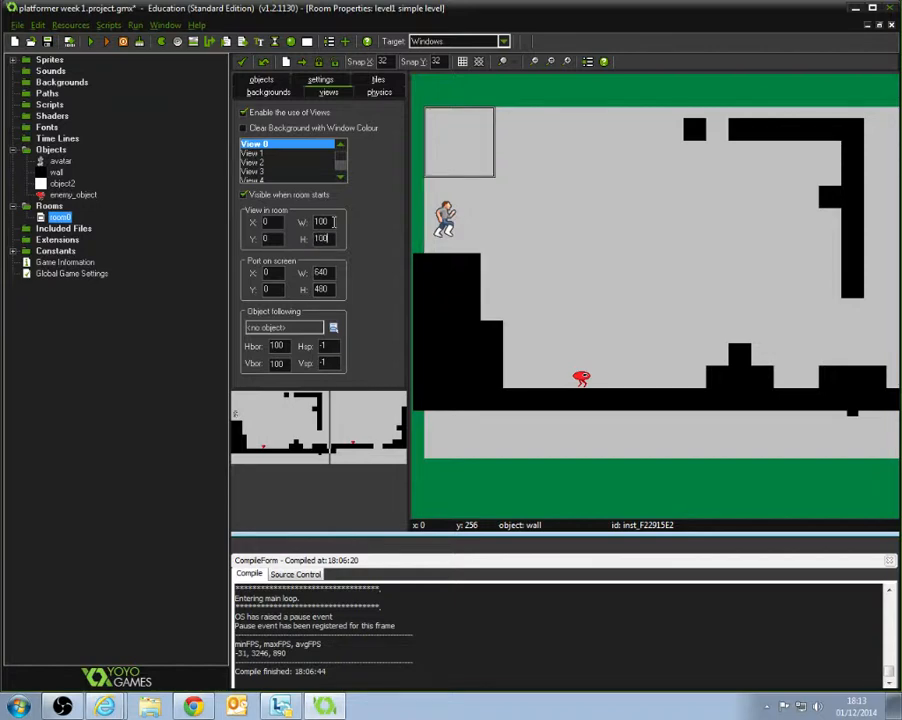
pyautogui.doubleClick(321, 222)
pyautogui.write('300')
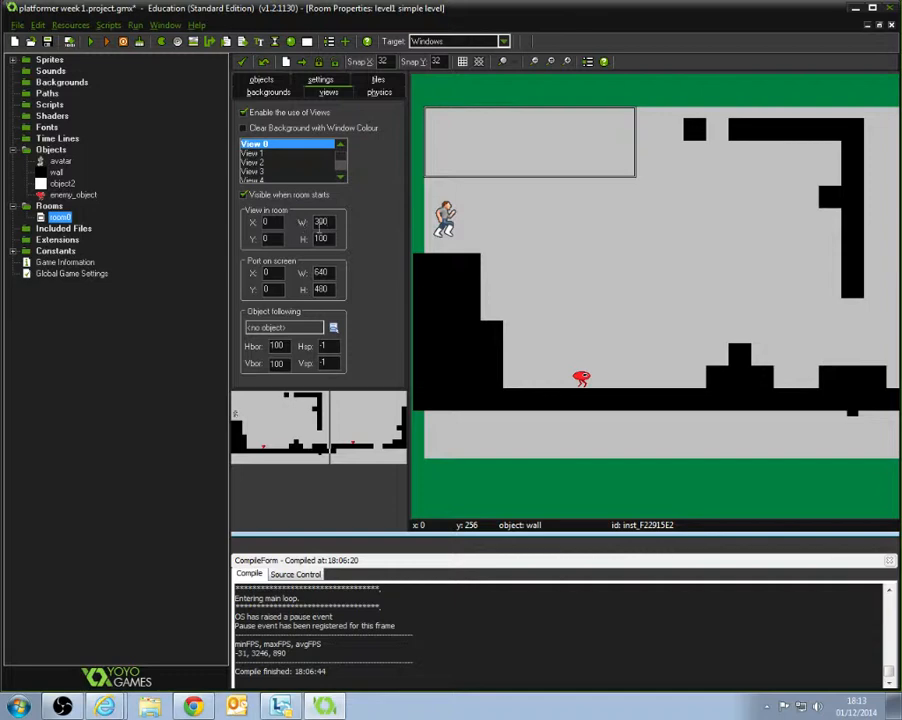
pyautogui.doubleClick(321, 238)
pyautogui.write('300')
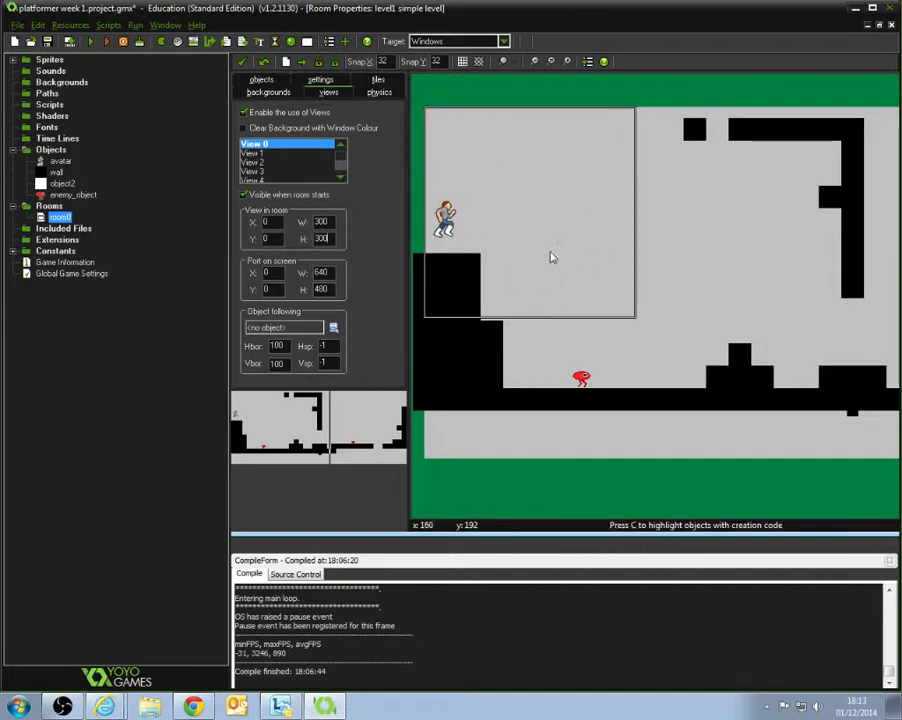
pyautogui.doubleClick(316, 221)
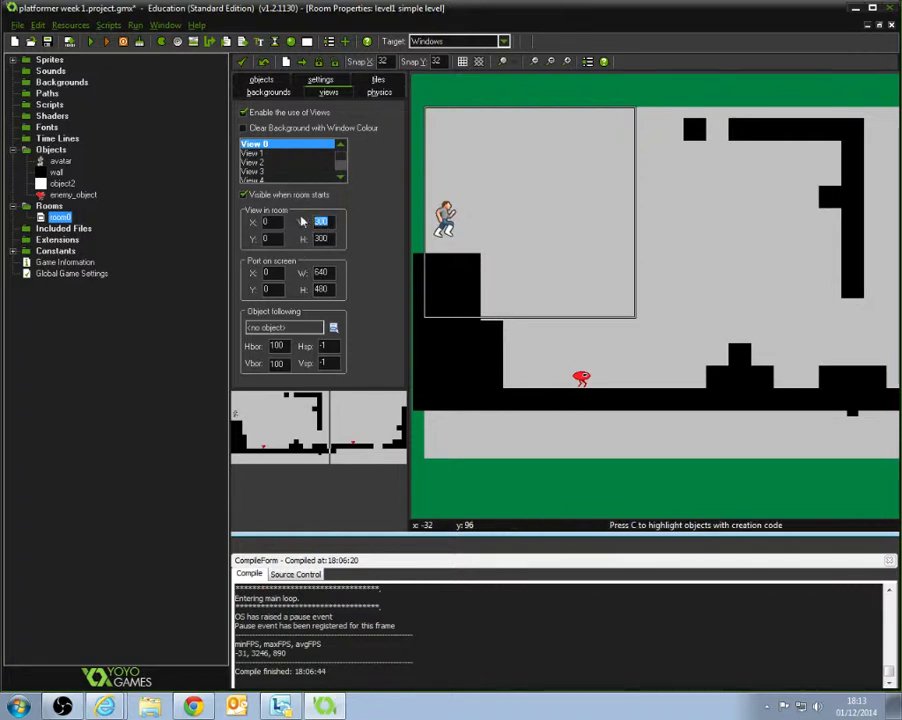
pyautogui.doubleClick(319, 238)
pyautogui.click(319, 239)
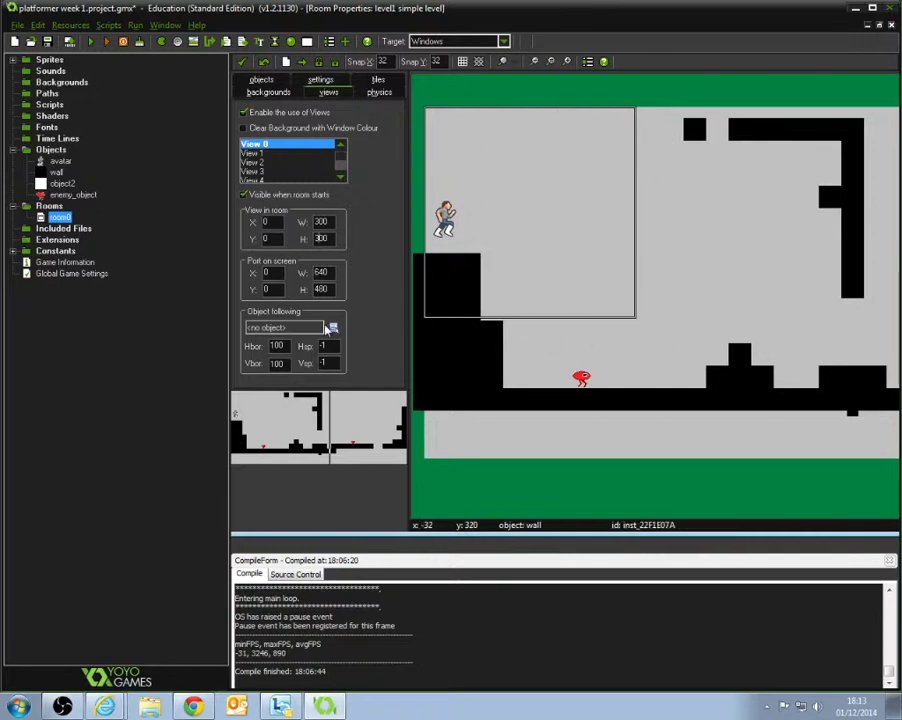
# Make View 0 follow the avatar object.
pyautogui.click(334, 328)
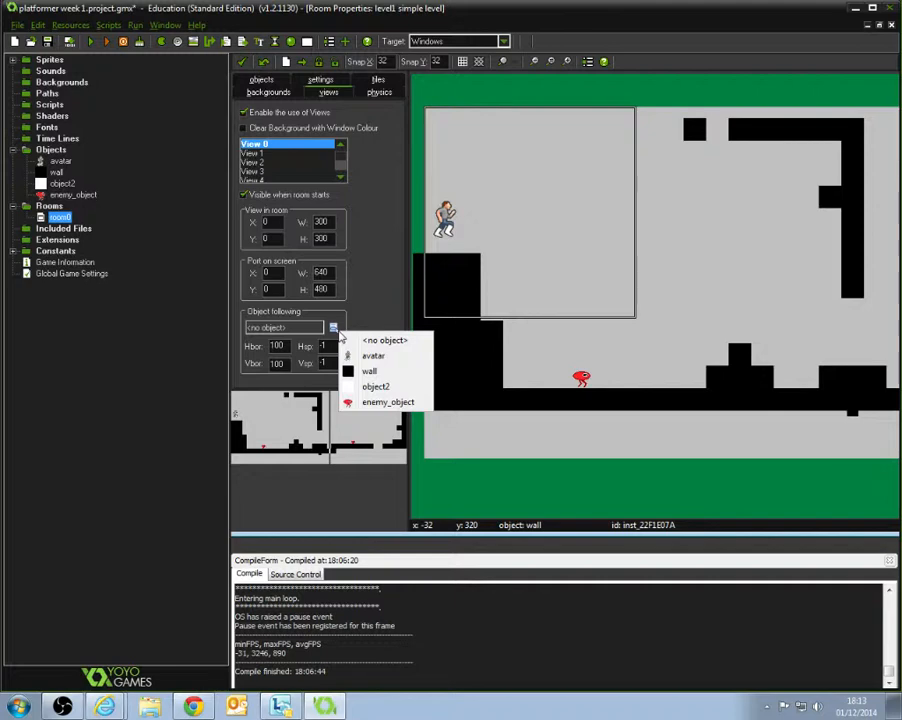
pyautogui.click(385, 358)
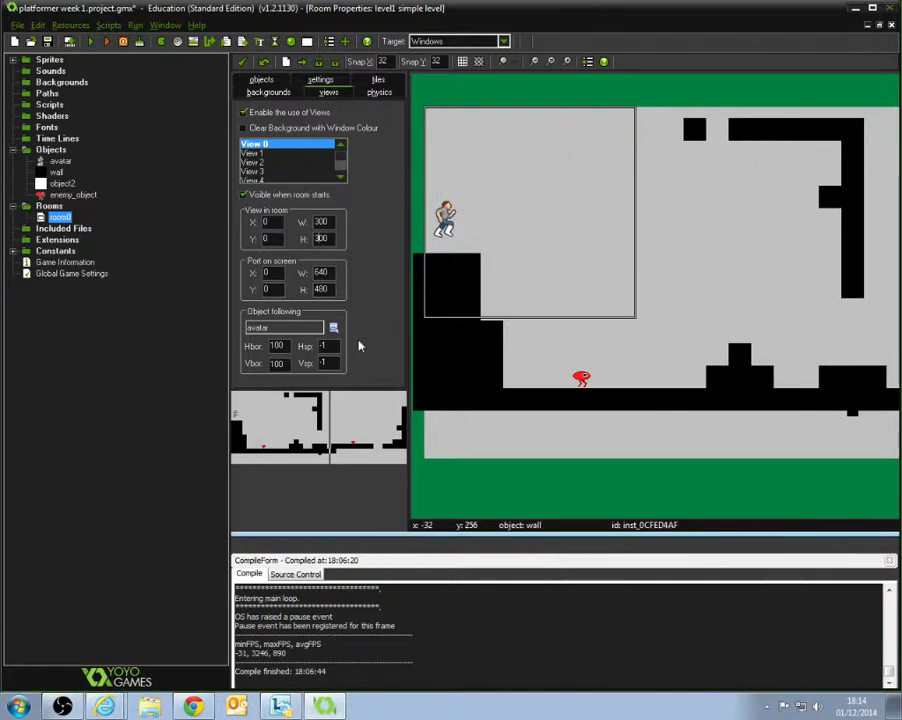
pyautogui.doubleClick(277, 346)
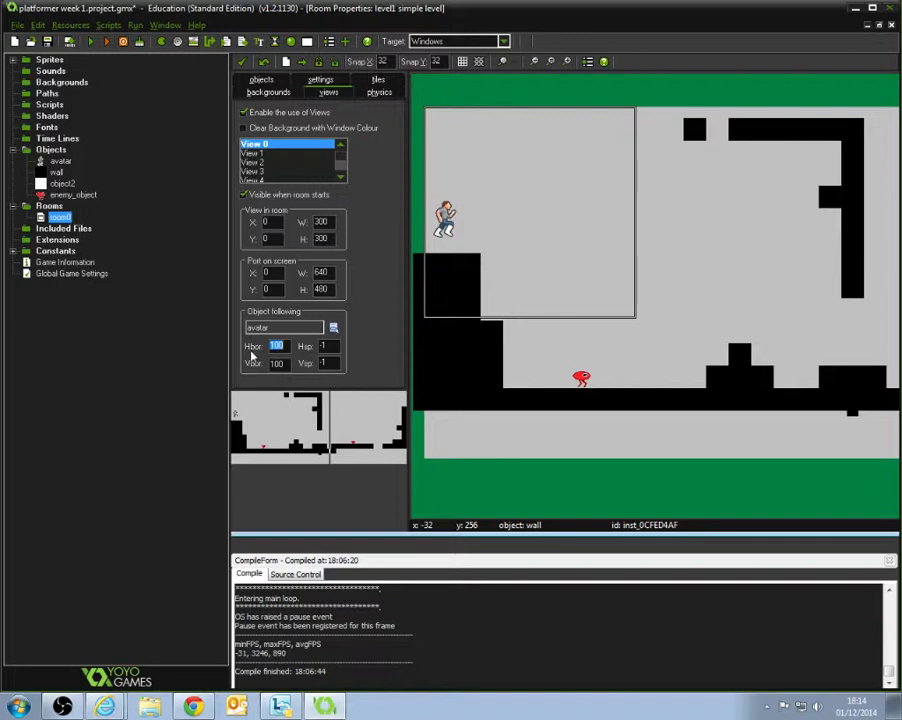
pyautogui.click(279, 345)
pyautogui.doubleClick(279, 363)
pyautogui.click(287, 364)
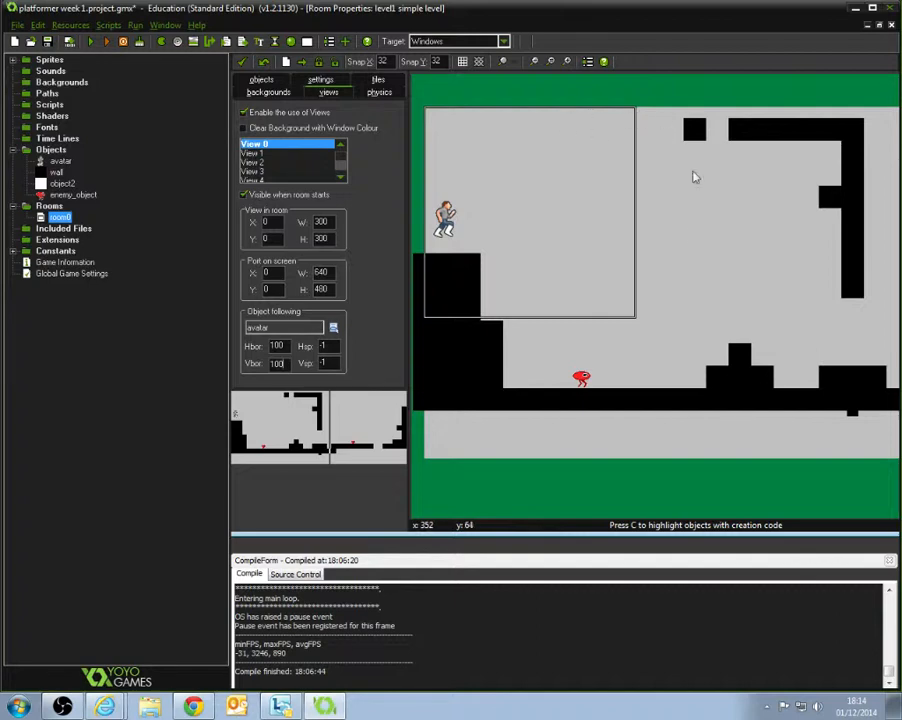
# Set both the horizontal and vertical borders for following the avatar to 130.
pyautogui.doubleClick(273, 346)
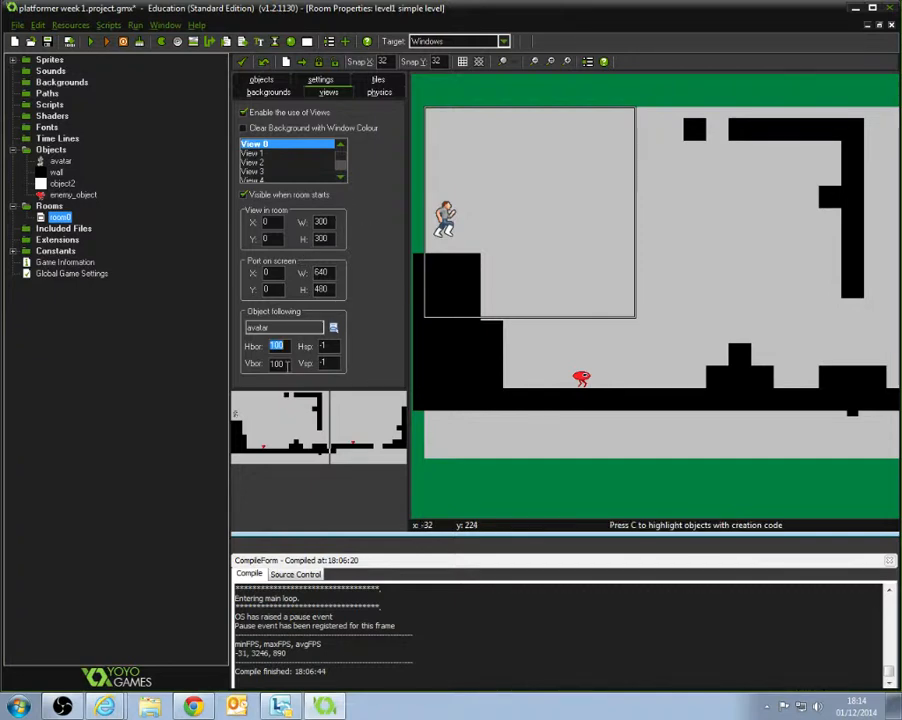
pyautogui.press('Tab')
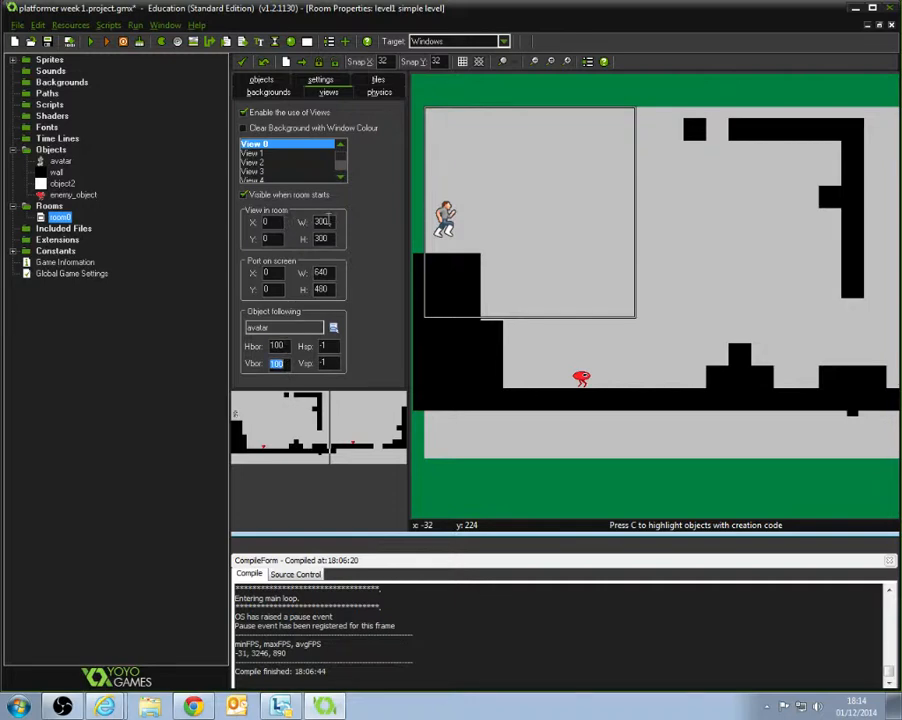
pyautogui.click(286, 346)
pyautogui.moveTo(286, 346); pyautogui.dragTo(259, 346)
pyautogui.write('1')
pyautogui.press('Tab')
pyautogui.write('1')
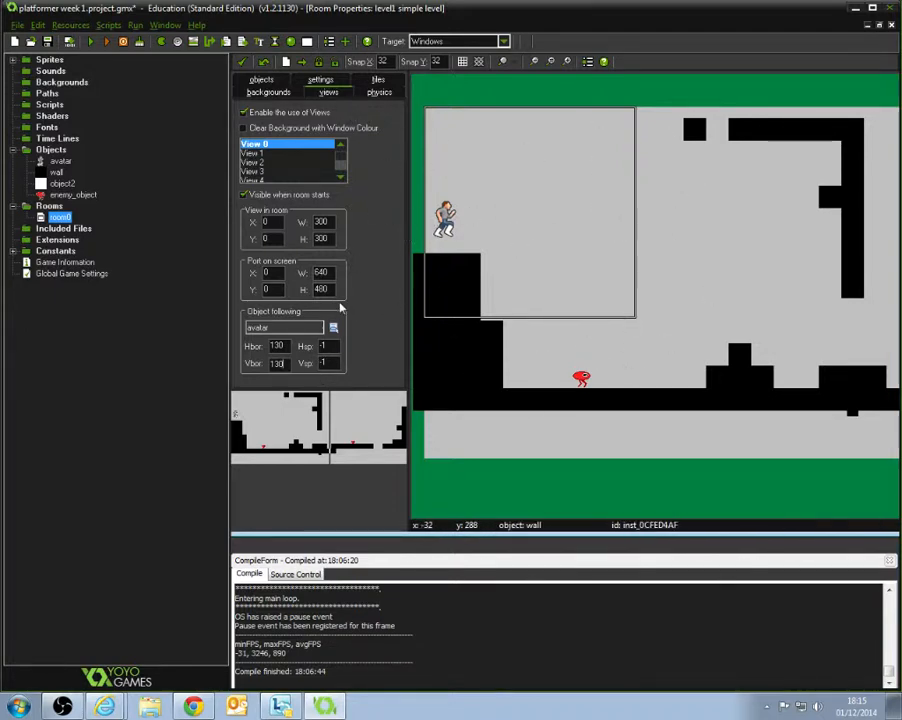
# Set View 0's port on screen to 600 wide and 600 high, and confirm the room's changes.
pyautogui.doubleClick(330, 272)
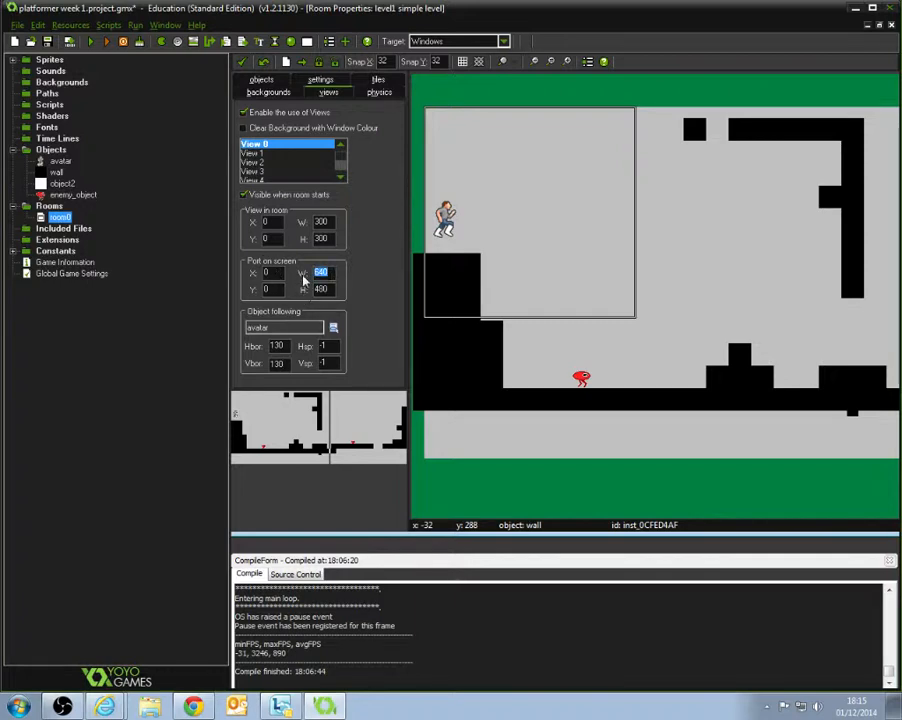
pyautogui.doubleClick(333, 289)
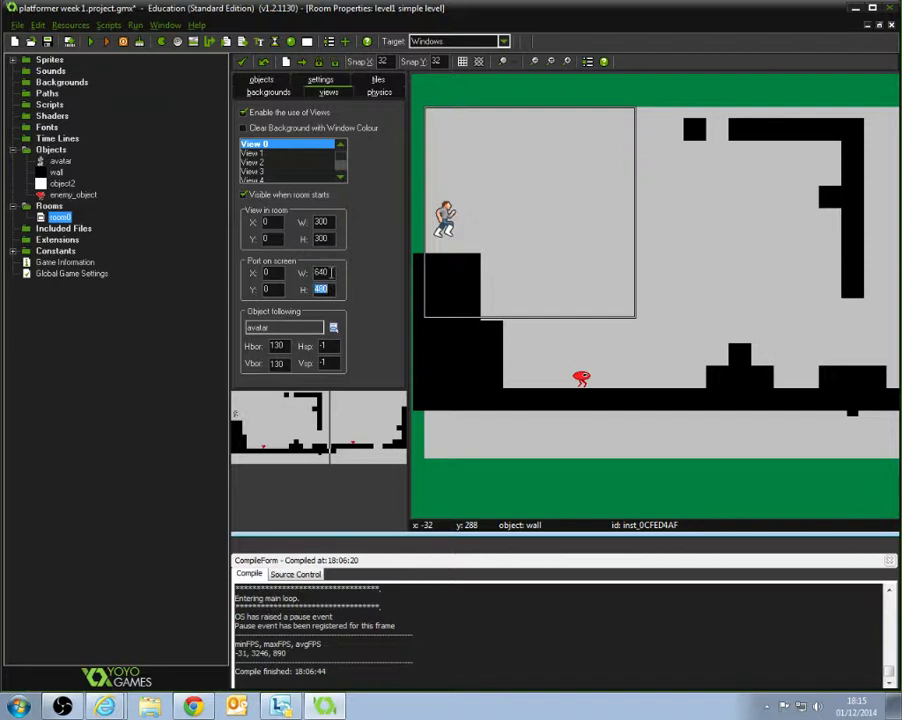
pyautogui.doubleClick(331, 271)
pyautogui.doubleClick(332, 289)
pyautogui.click(330, 275)
pyautogui.doubleClick(330, 274)
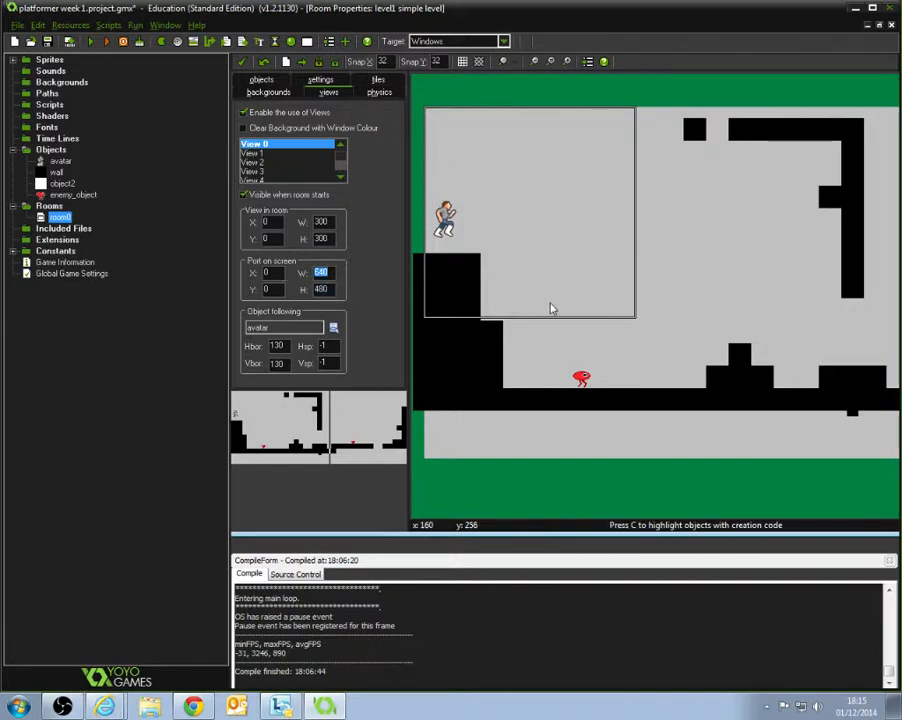
pyautogui.write('600')
pyautogui.press('Tab')
pyautogui.write('600')
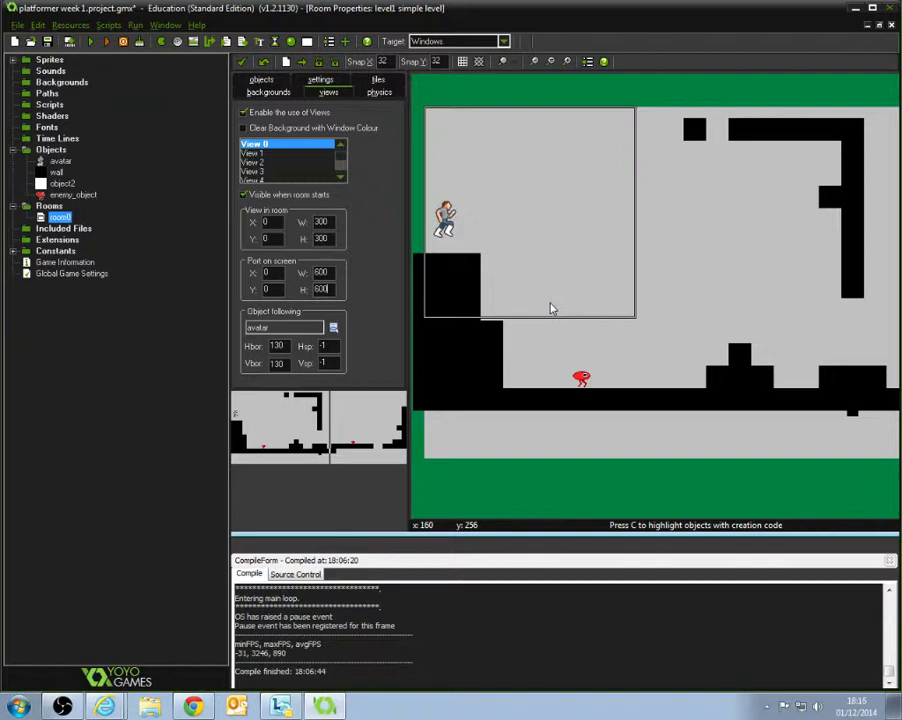
pyautogui.click(243, 62)
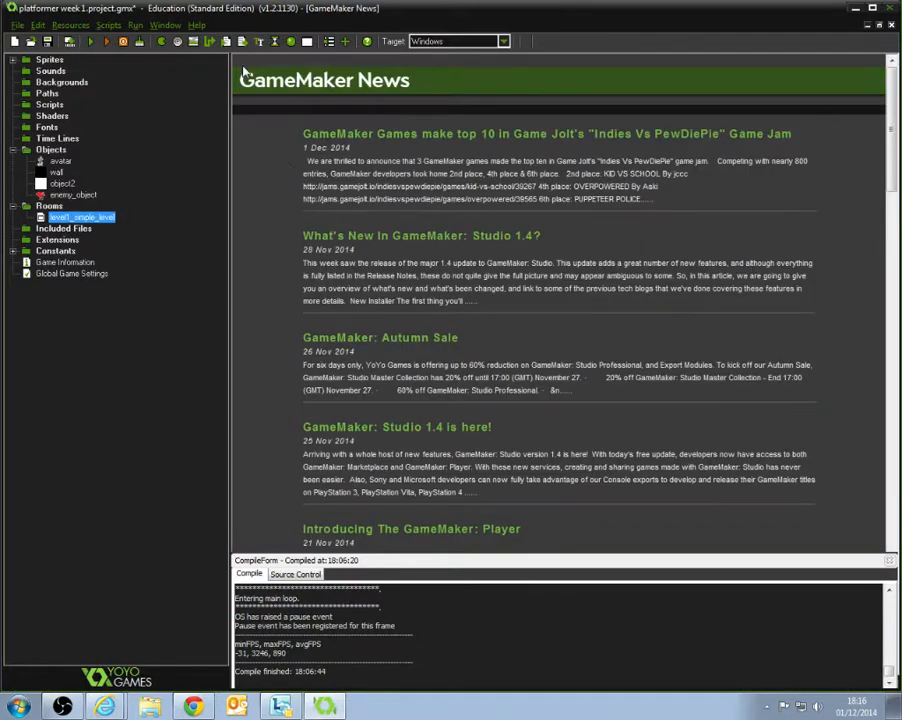
# Run the game and walk and jump the avatar through the level, checking that the view follows it.
pyautogui.click(91, 42)
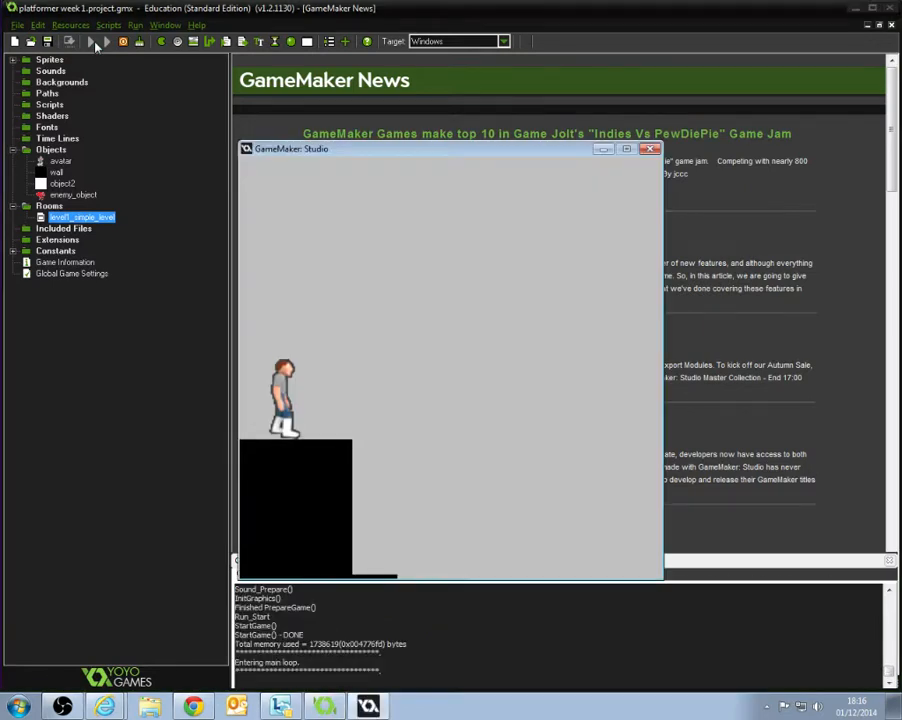
pyautogui.press('Right')
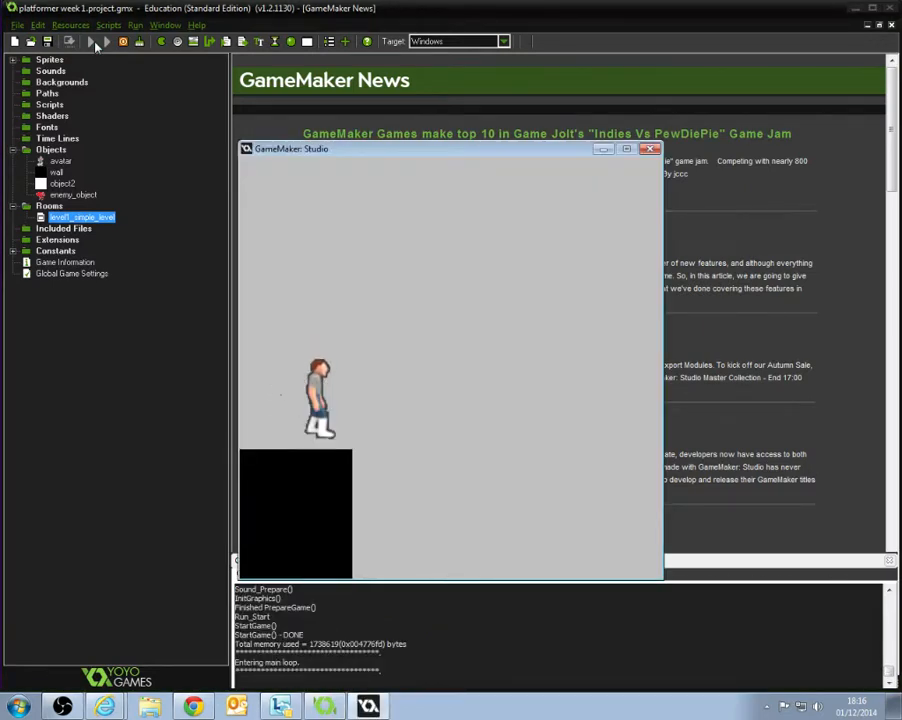
pyautogui.press('Left')
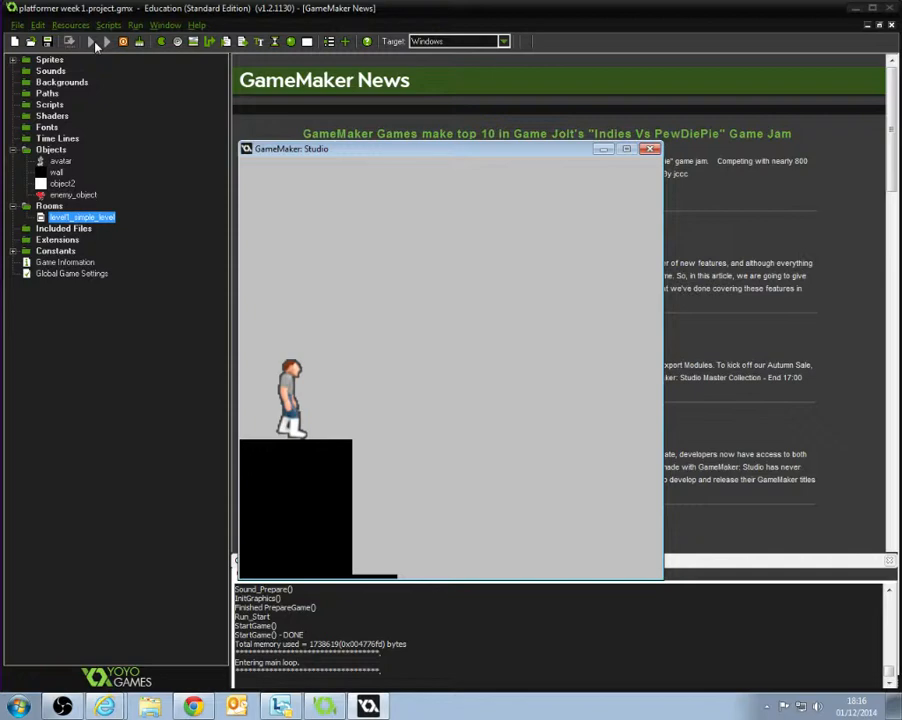
pyautogui.press('Right')
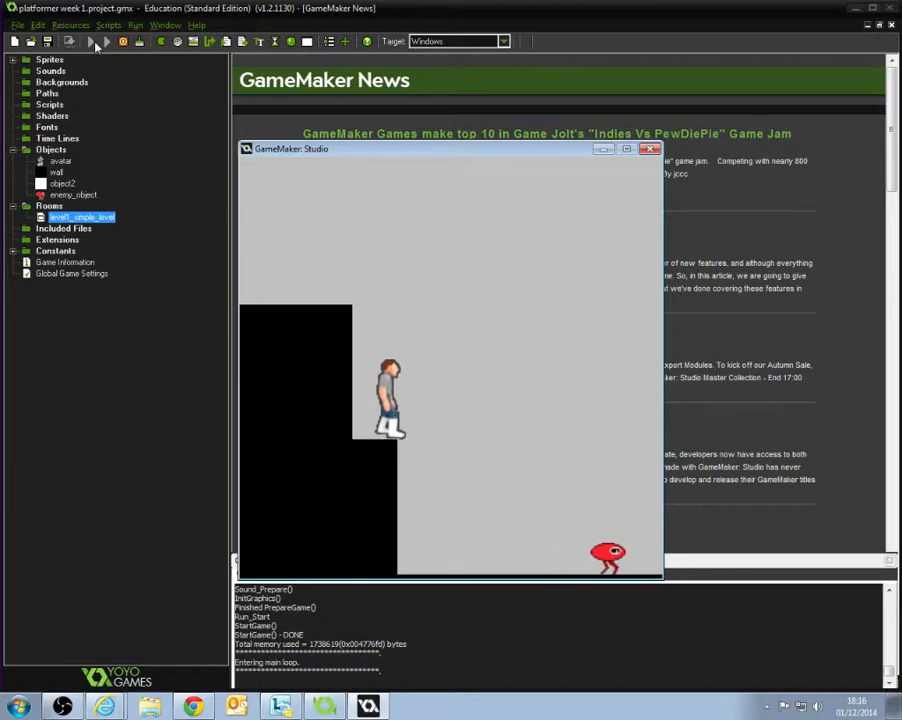
pyautogui.press('Right')
pyautogui.press('Left')
pyautogui.press('Right')
pyautogui.press('Up')
pyautogui.press('Left')
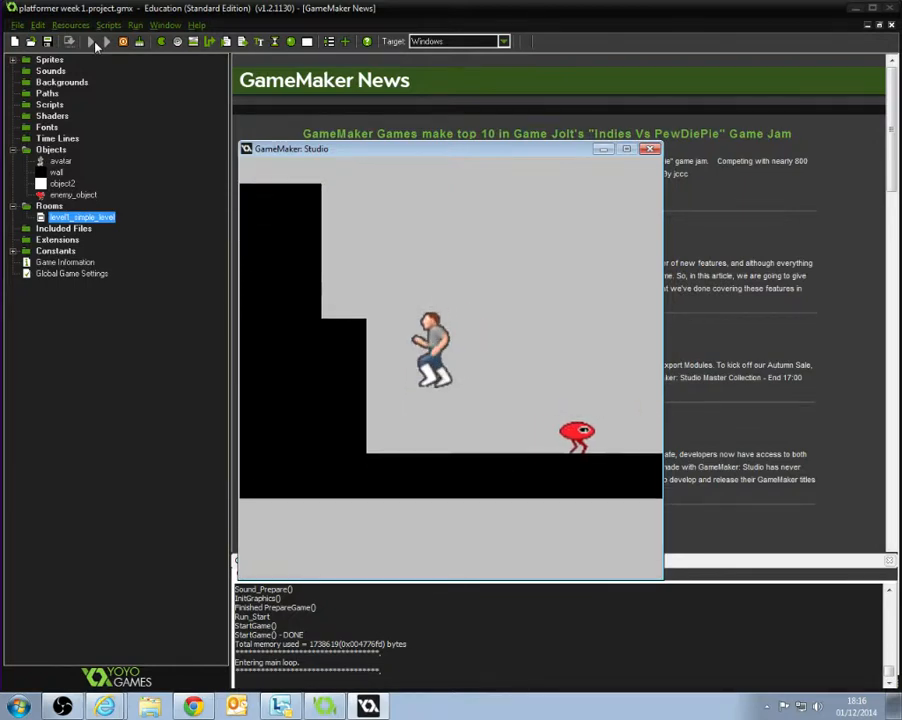
pyautogui.press('Right')
pyautogui.press('Right')
pyautogui.press('Up')
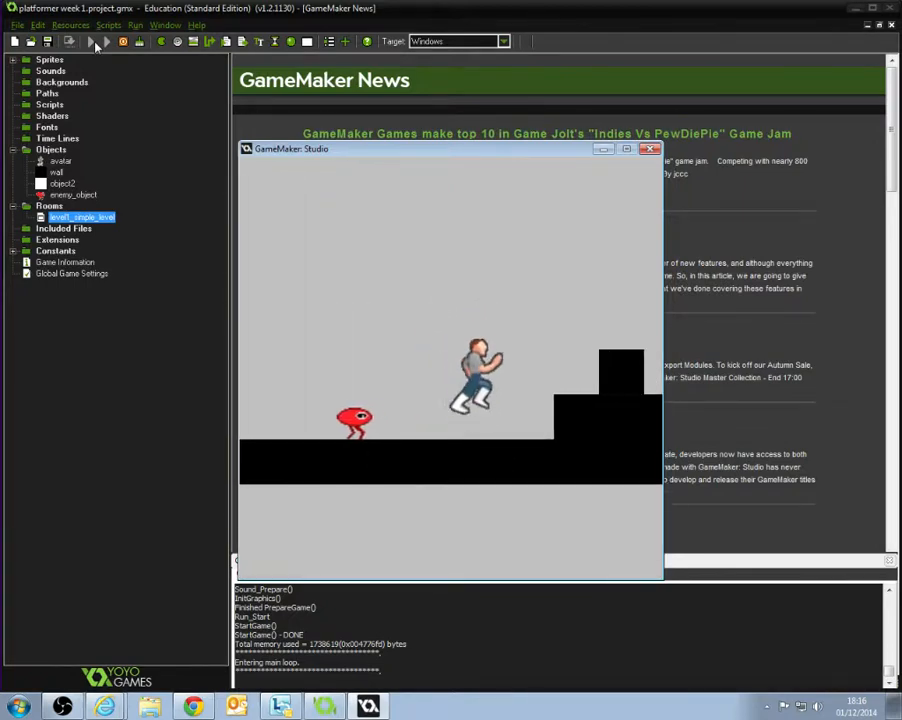
pyautogui.press('Right')
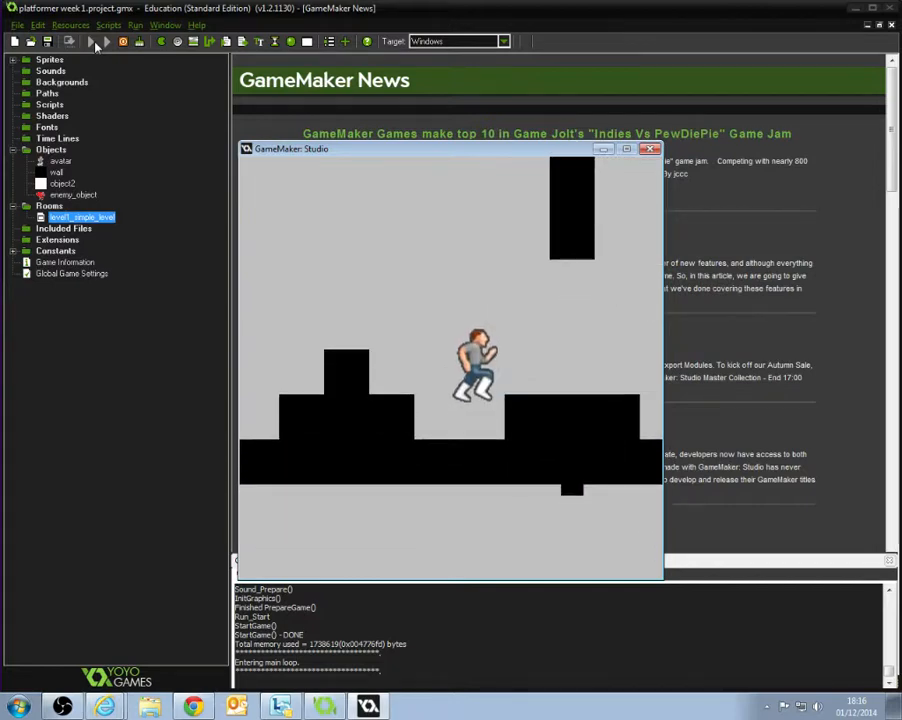
pyautogui.press('Right')
pyautogui.press('Up')
pyautogui.press('Left')
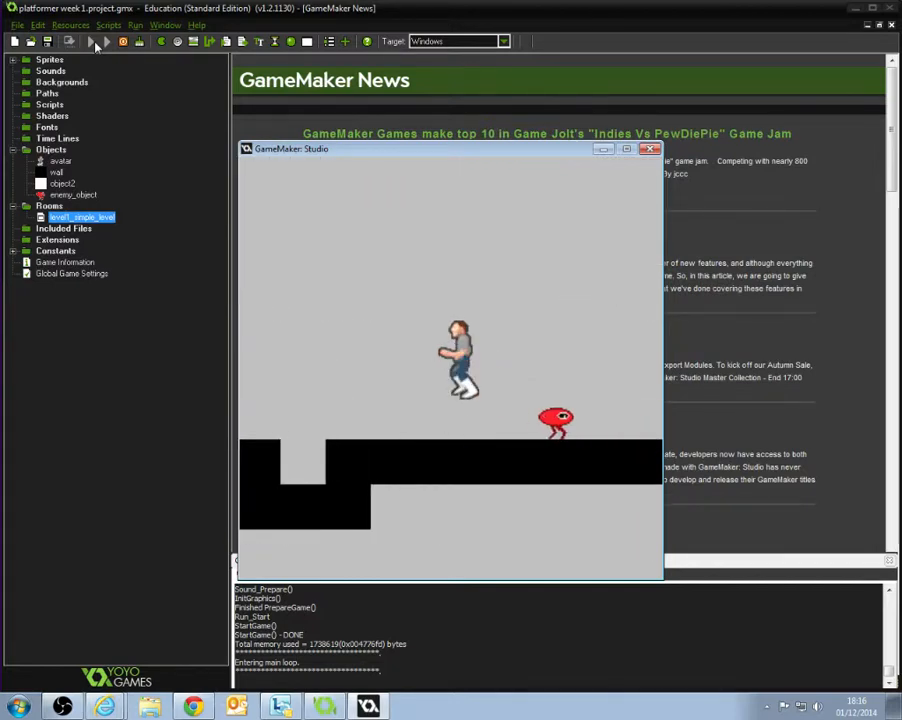
pyautogui.press('Right')
pyautogui.press('Up')
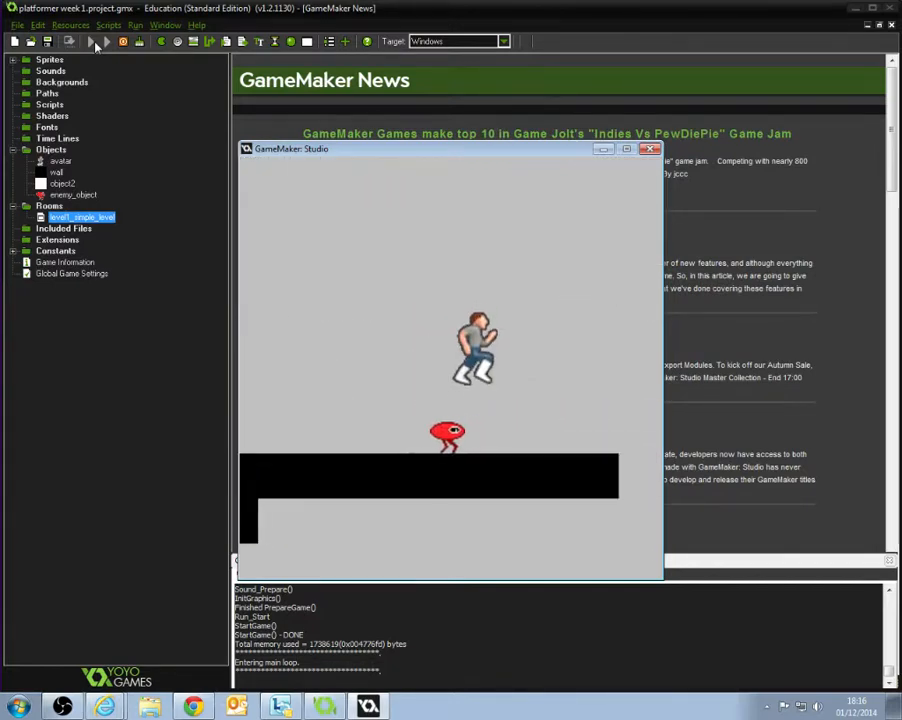
pyautogui.press('Right')
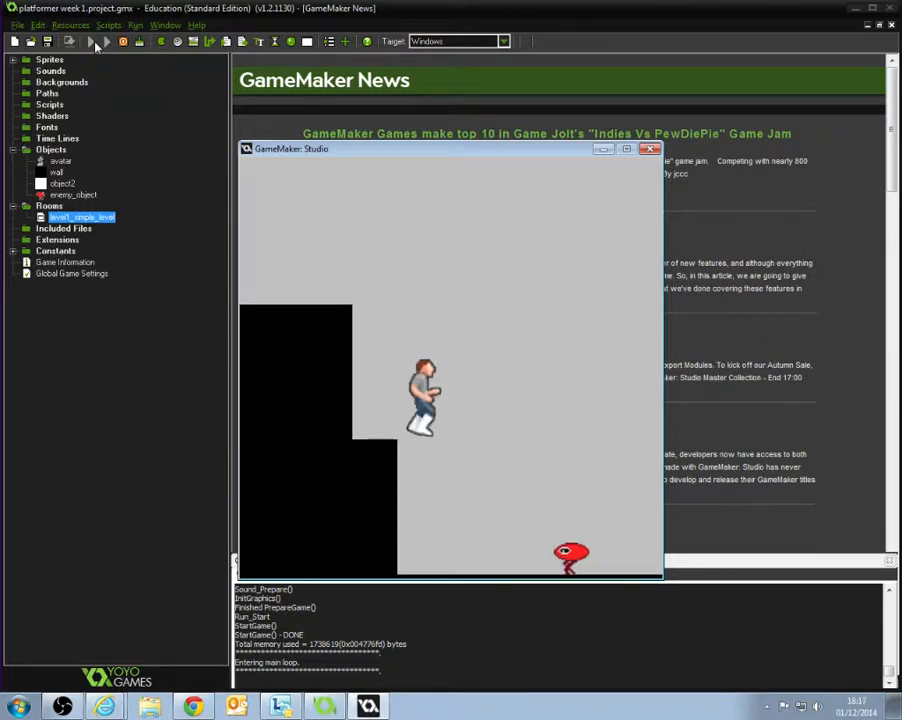
# Play the level through to its far wall, drop the avatar through the gap in the floor, and close the game.
pyautogui.press('Right')
pyautogui.press('Up')
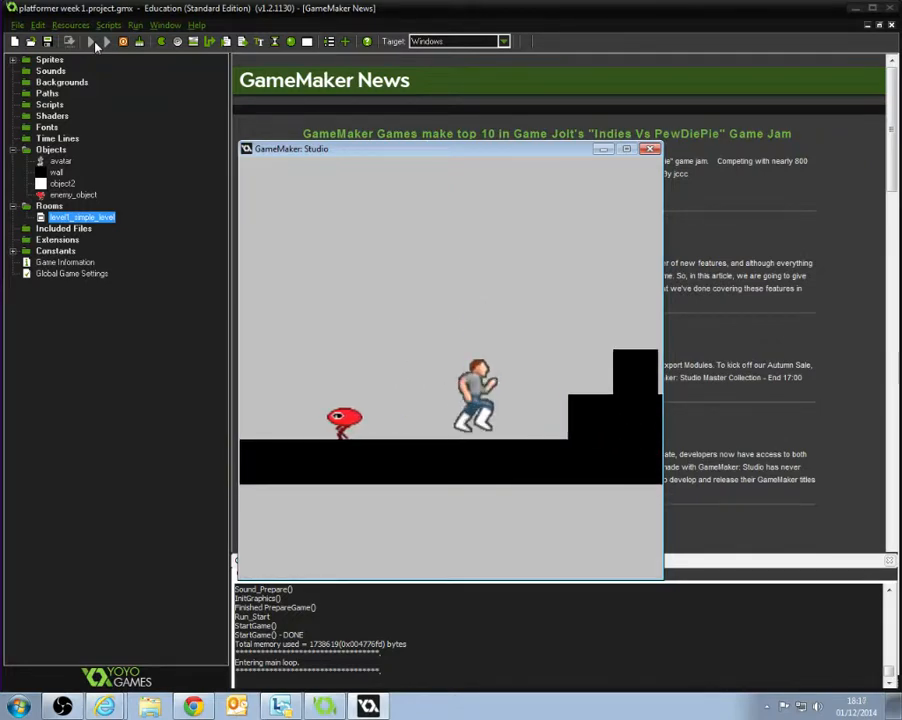
pyautogui.press('Right')
pyautogui.press('Up')
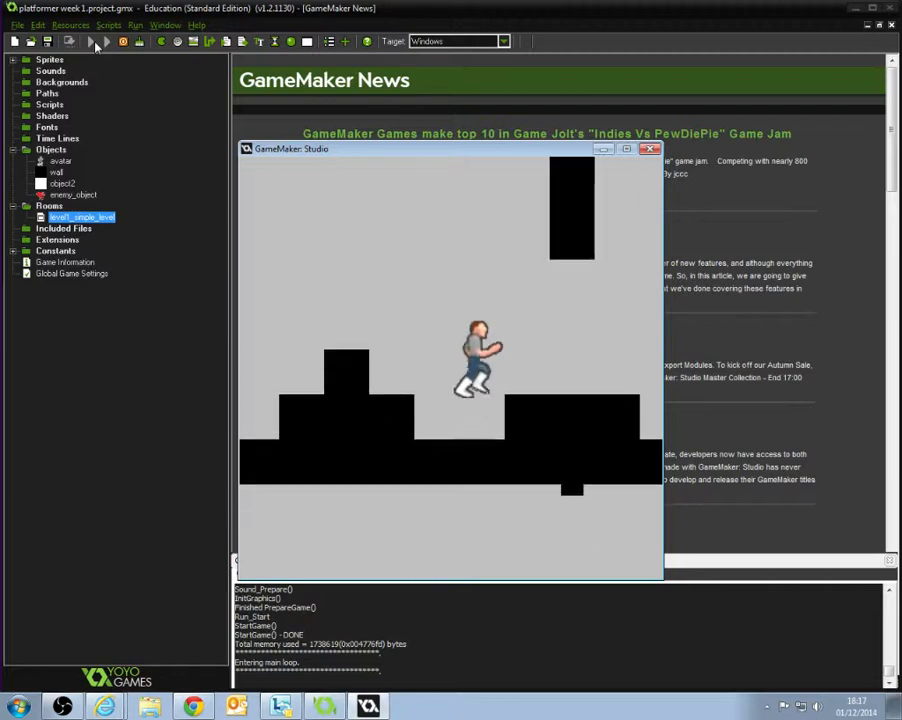
pyautogui.press('Right')
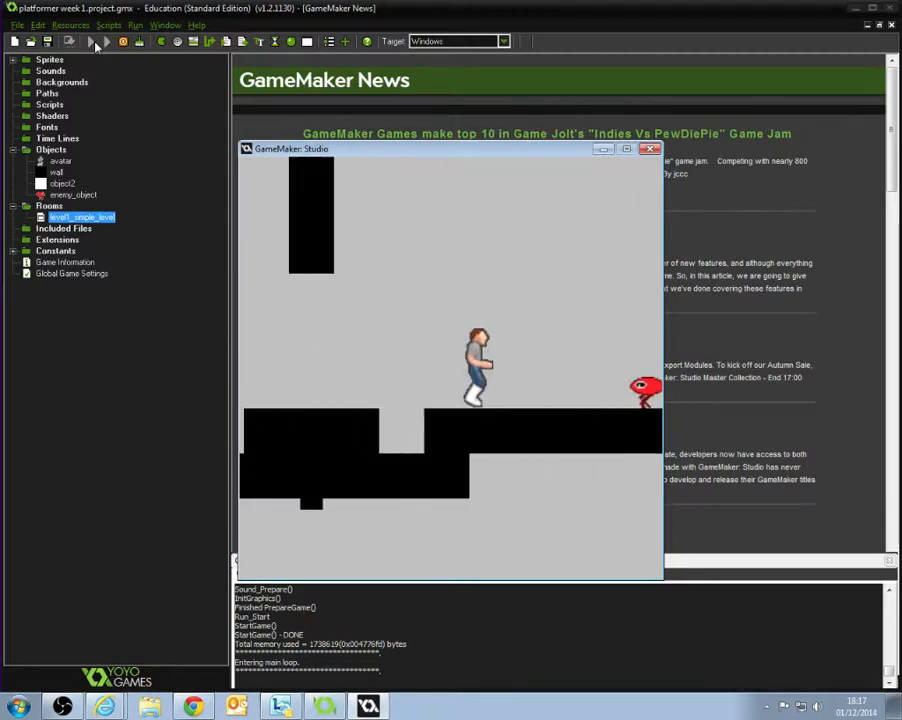
pyautogui.press('Right')
pyautogui.press('Up')
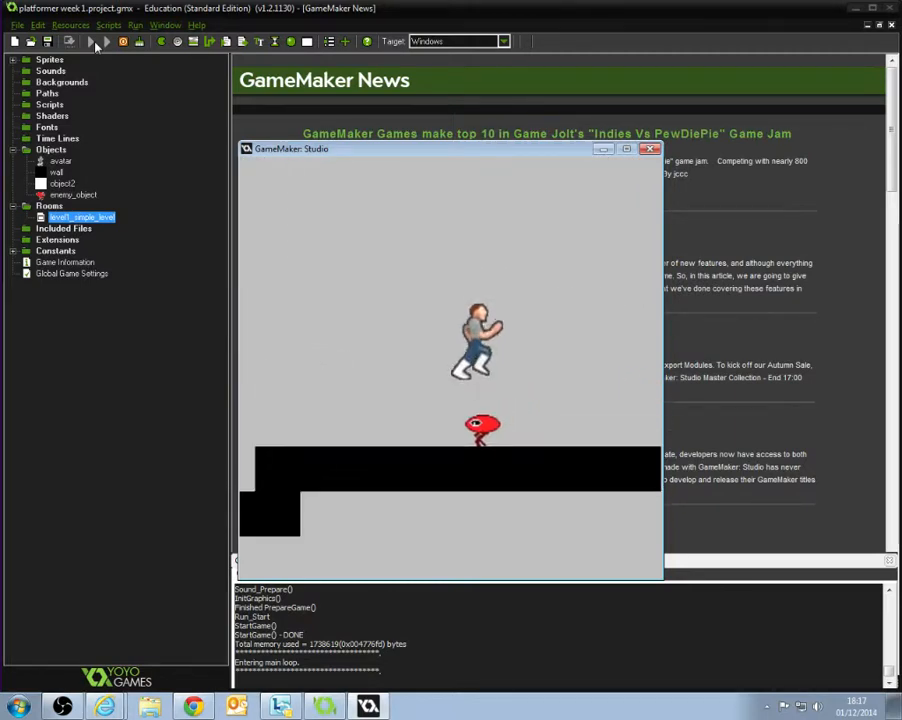
pyautogui.press('Right')
pyautogui.press('Up')
pyautogui.press('Up')
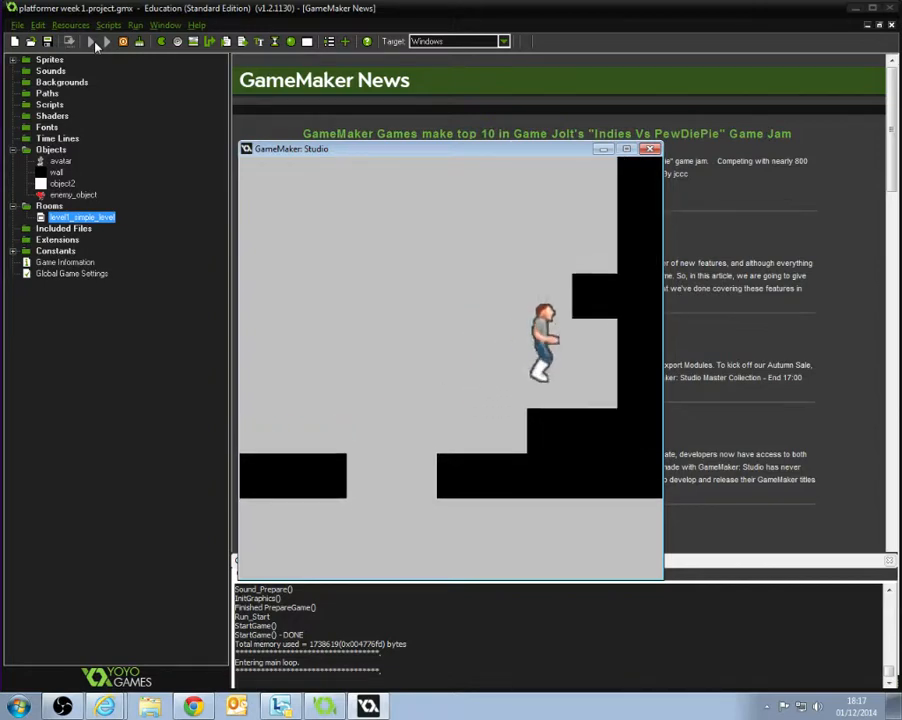
pyautogui.press('Left')
pyautogui.press('Up')
pyautogui.press('Right')
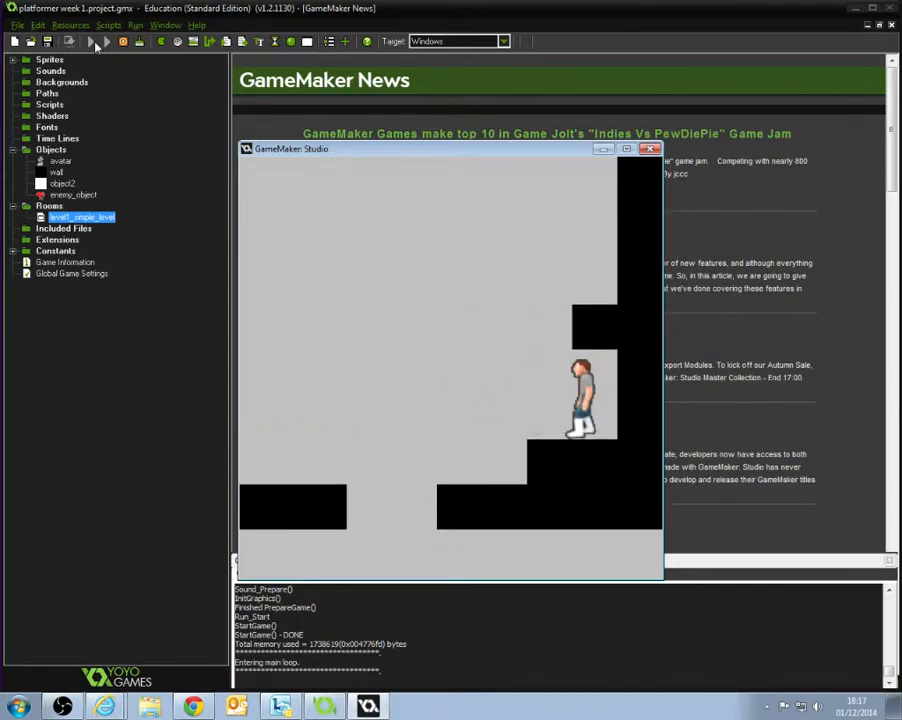
pyautogui.press('Left')
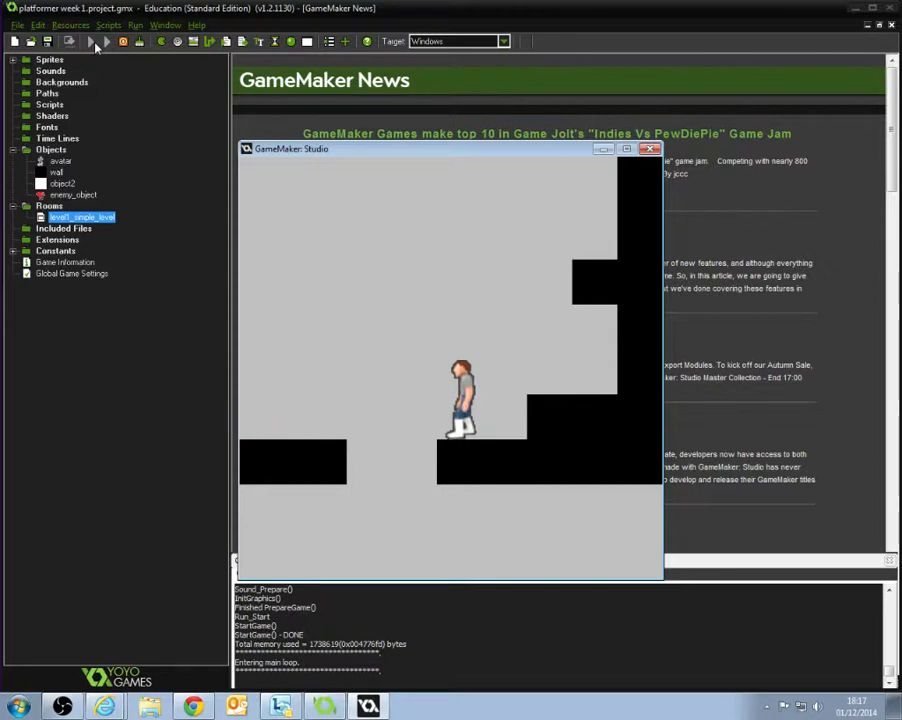
pyautogui.press('Left')
pyautogui.press('Up')
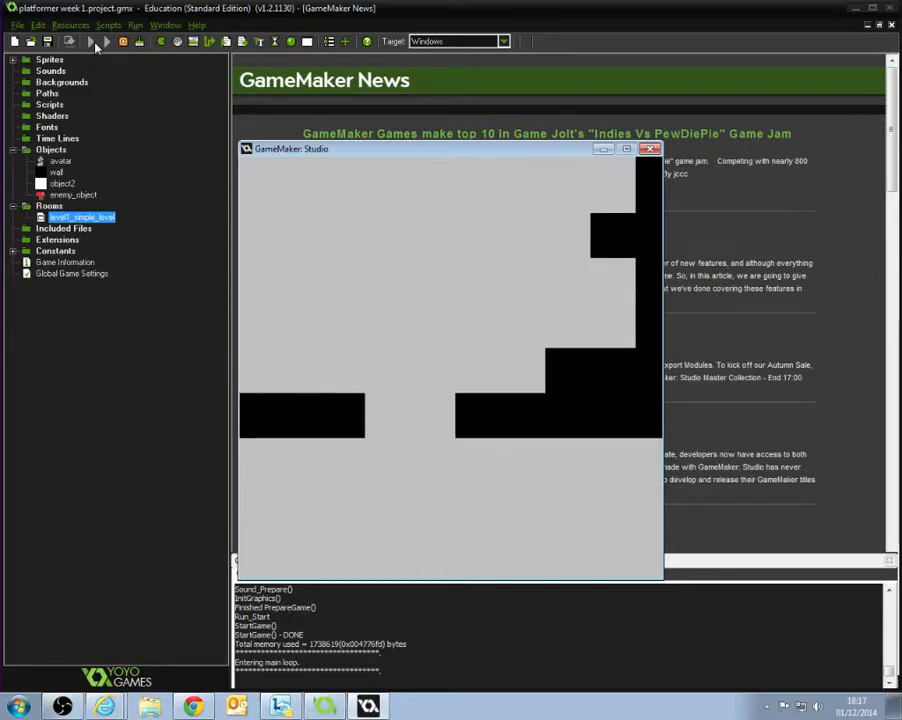
pyautogui.click(650, 149)
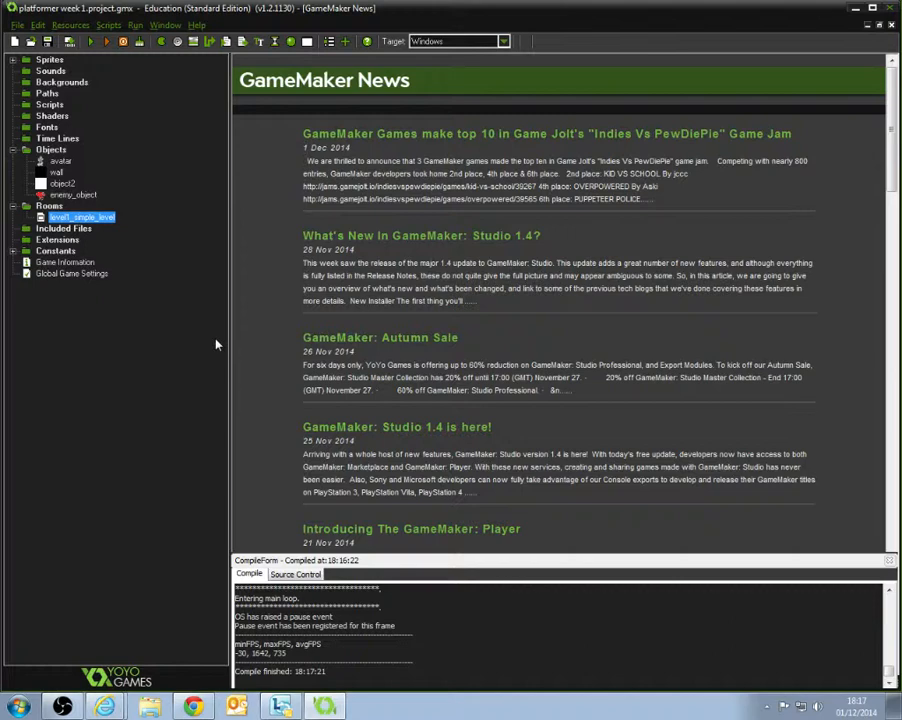
# Add an Outside Room event to the avatar object.
pyautogui.doubleClick(57, 162)
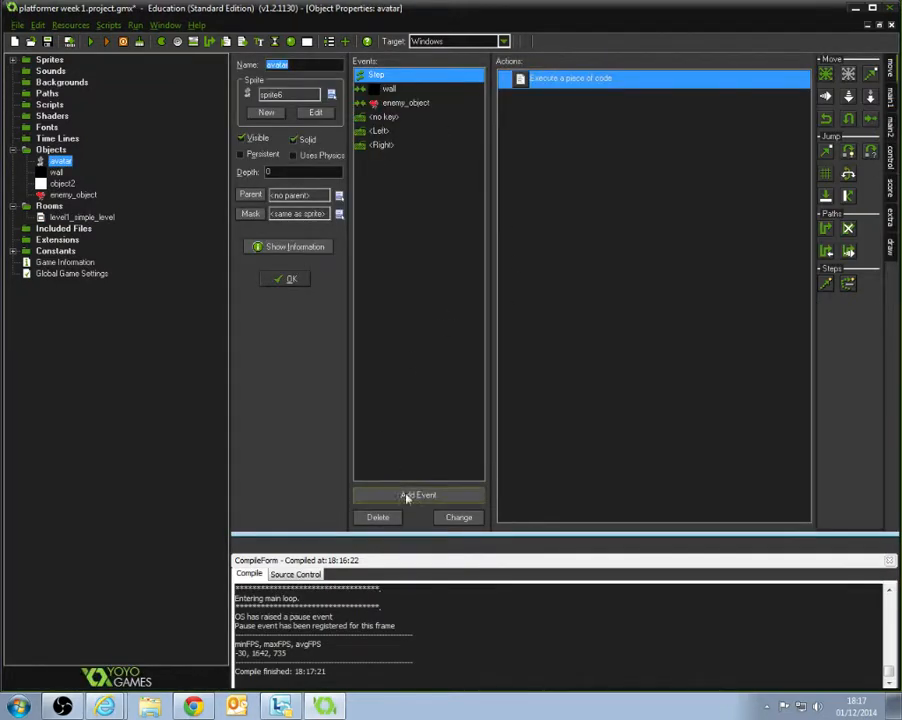
pyautogui.click(434, 500)
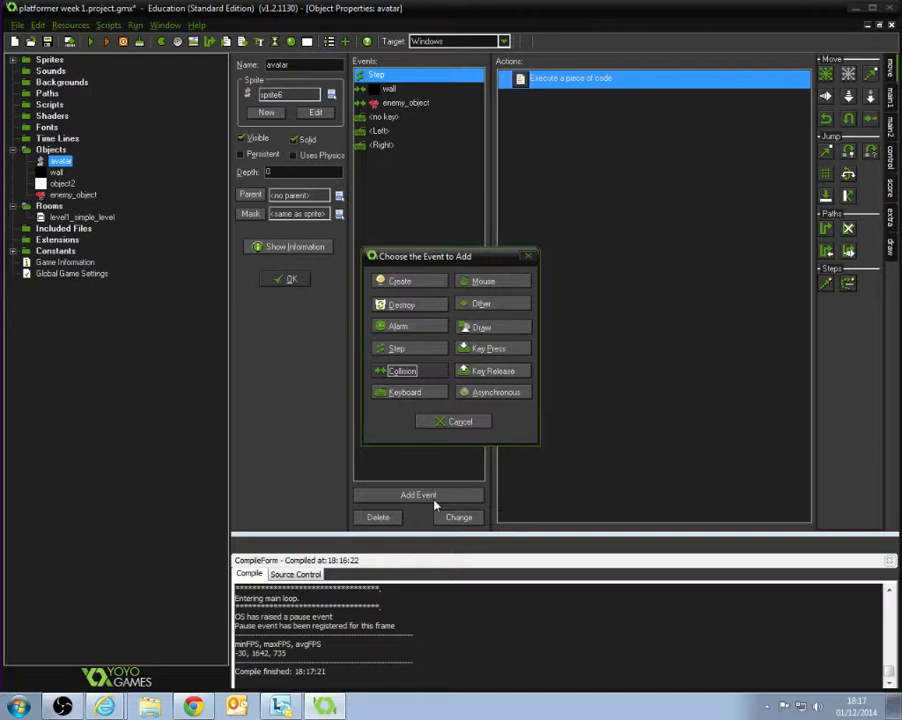
pyautogui.click(517, 310)
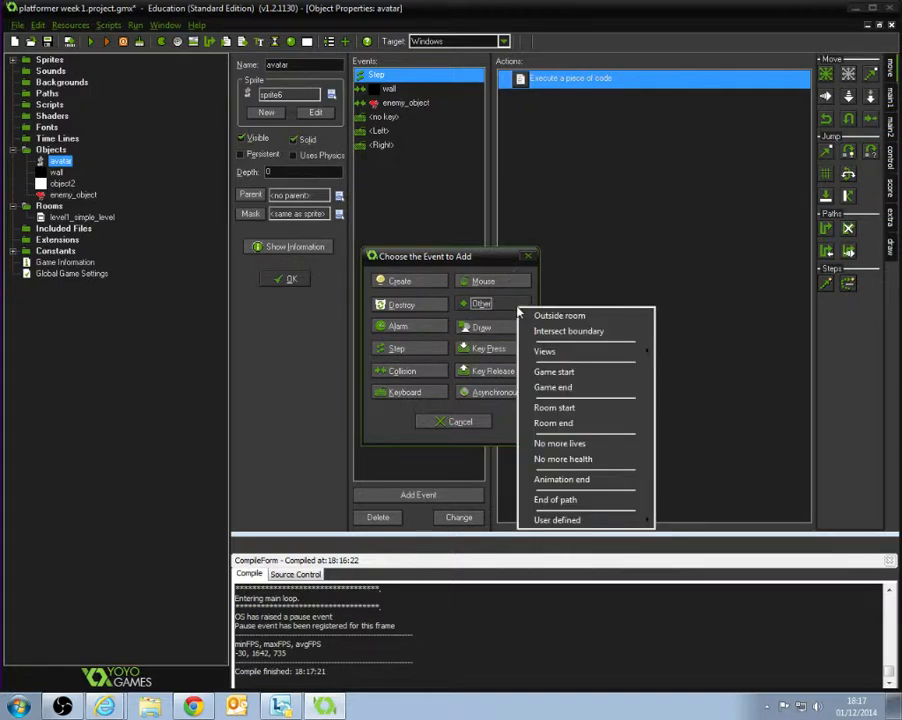
pyautogui.click(574, 318)
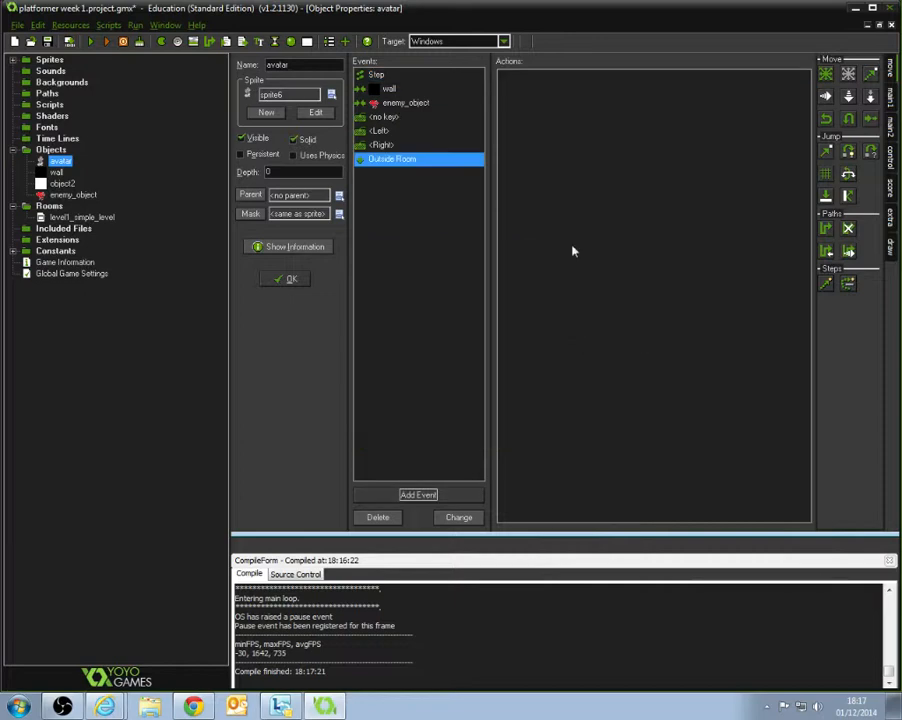
# Add a restart-current-room action to the avatar's Outside Room event and confirm the object.
pyautogui.click(888, 148)
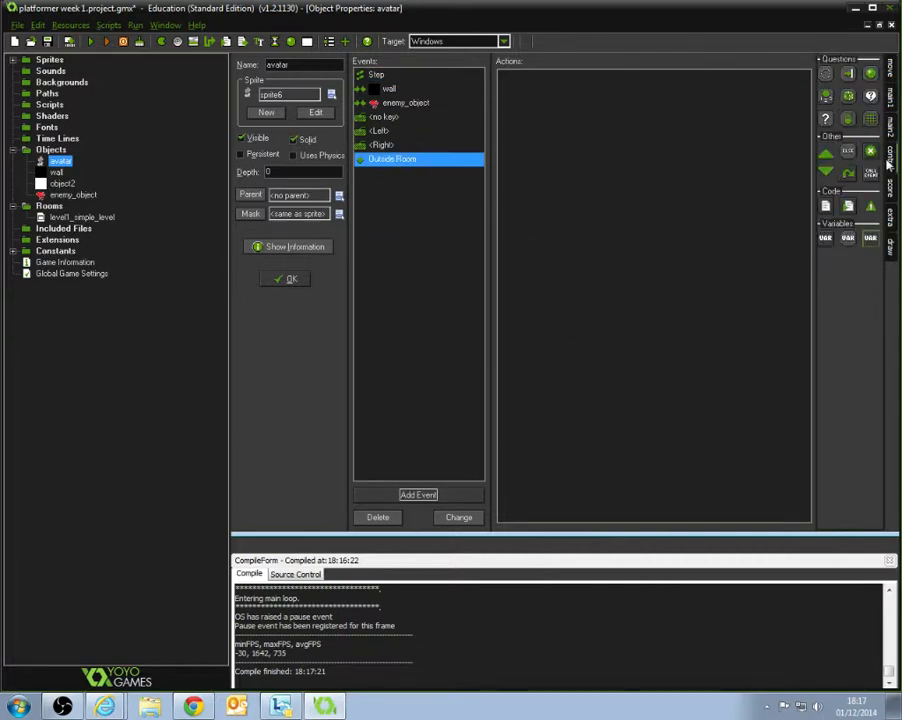
pyautogui.click(888, 128)
pyautogui.click(890, 106)
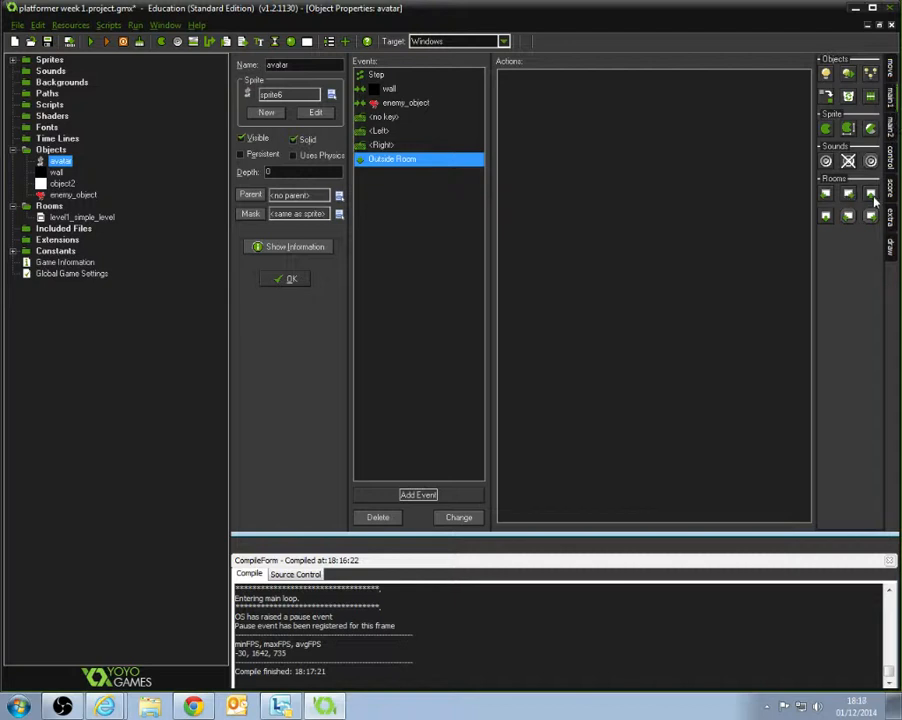
pyautogui.moveTo(645, 141); pyautogui.dragTo(628, 136)
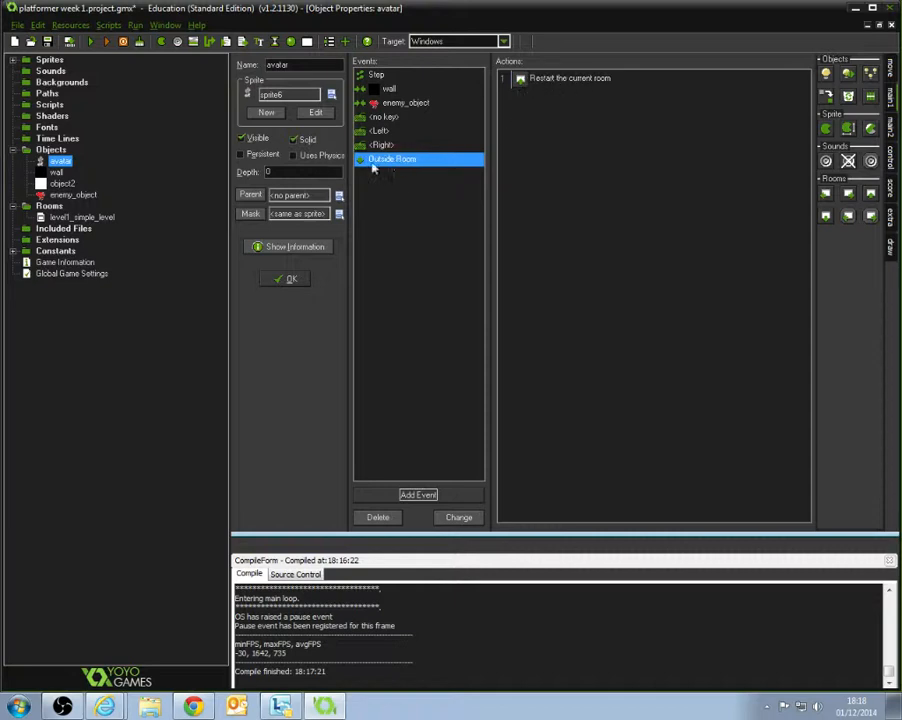
pyautogui.click(287, 279)
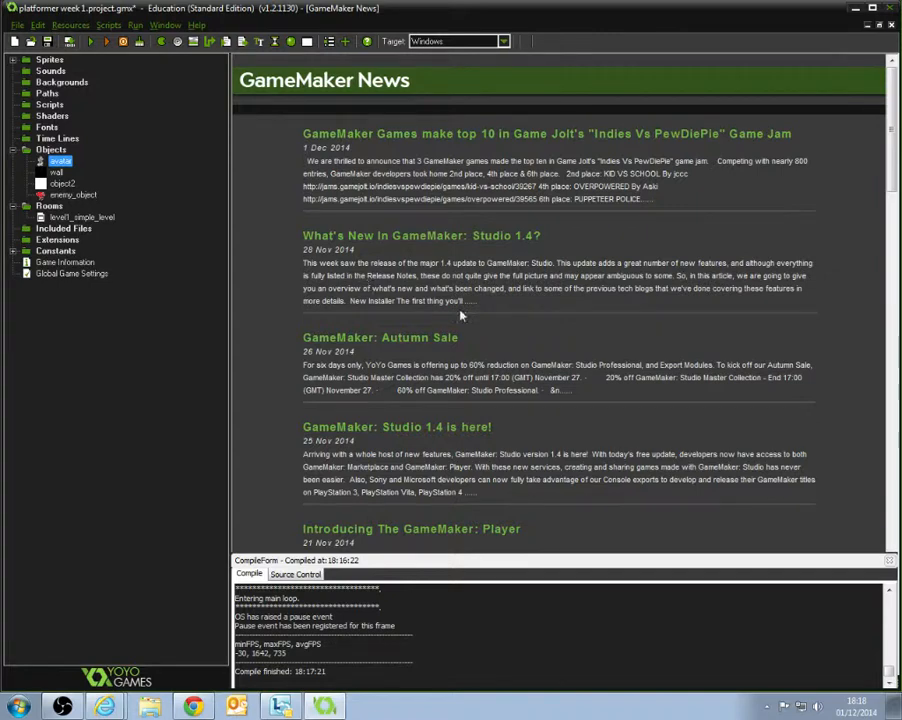
# Expand the project's sprites and examine the properties of avatarspr.
pyautogui.click(50, 150)
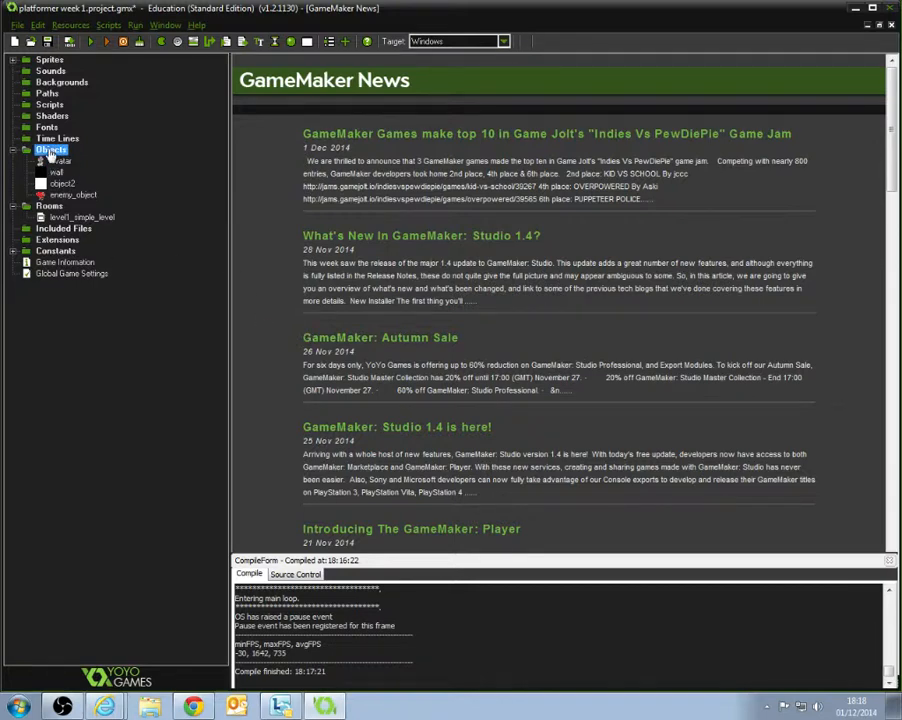
pyautogui.doubleClick(26, 60)
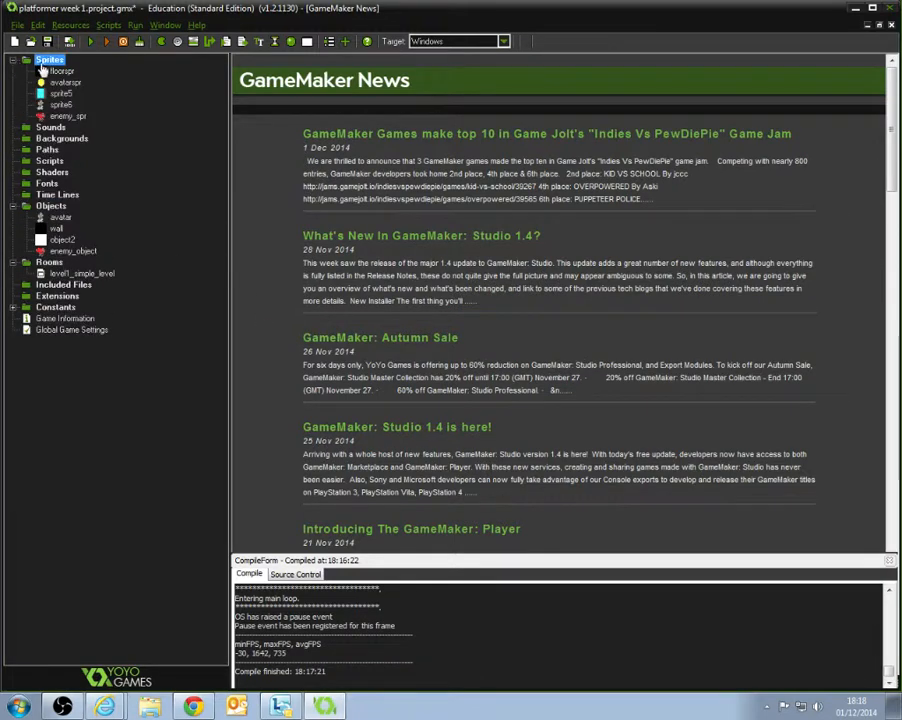
pyautogui.doubleClick(64, 83)
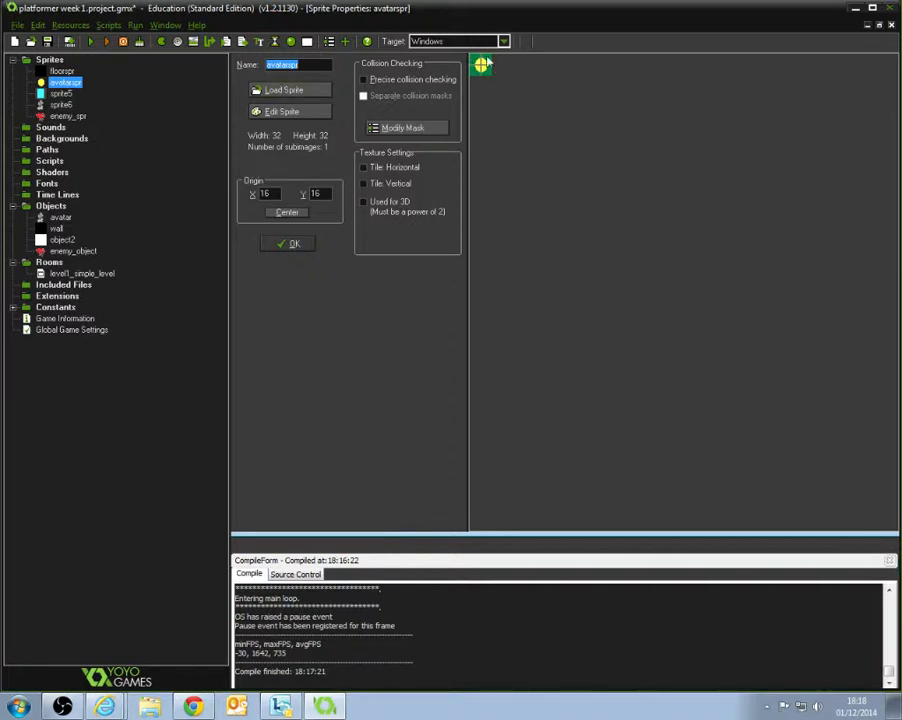
pyautogui.click(285, 248)
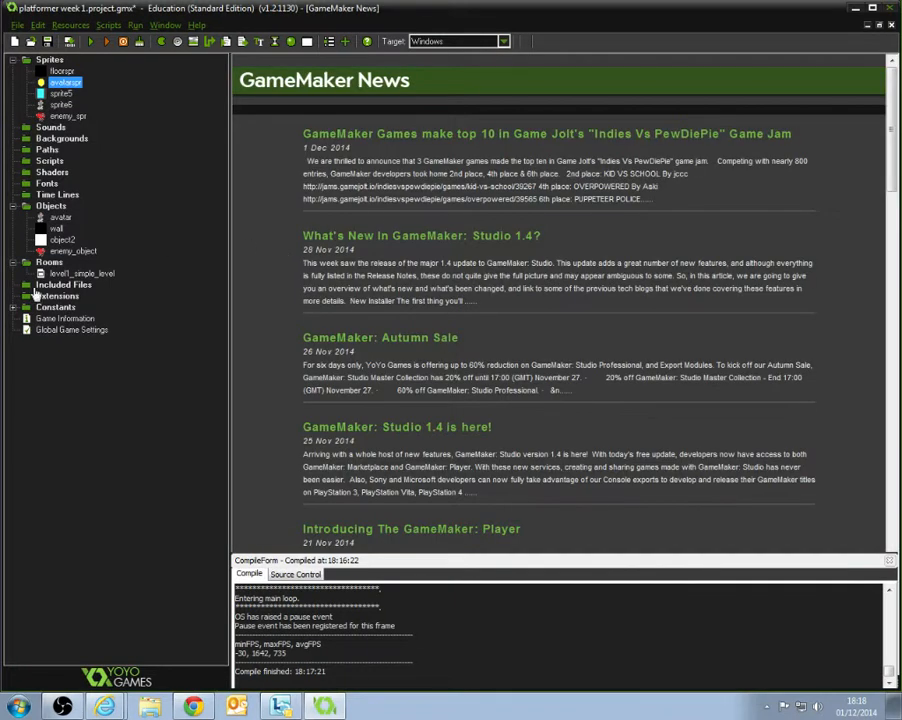
# Create an object named endoflevelobject that uses the avatarspr sprite.
pyautogui.click(52, 207)
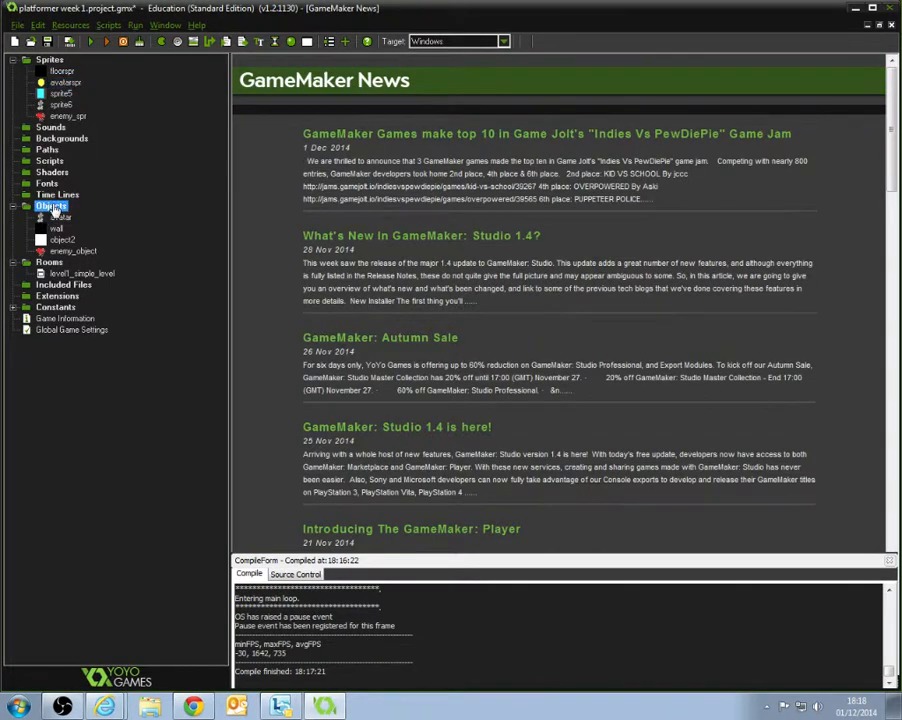
pyautogui.rightClick(52, 207)
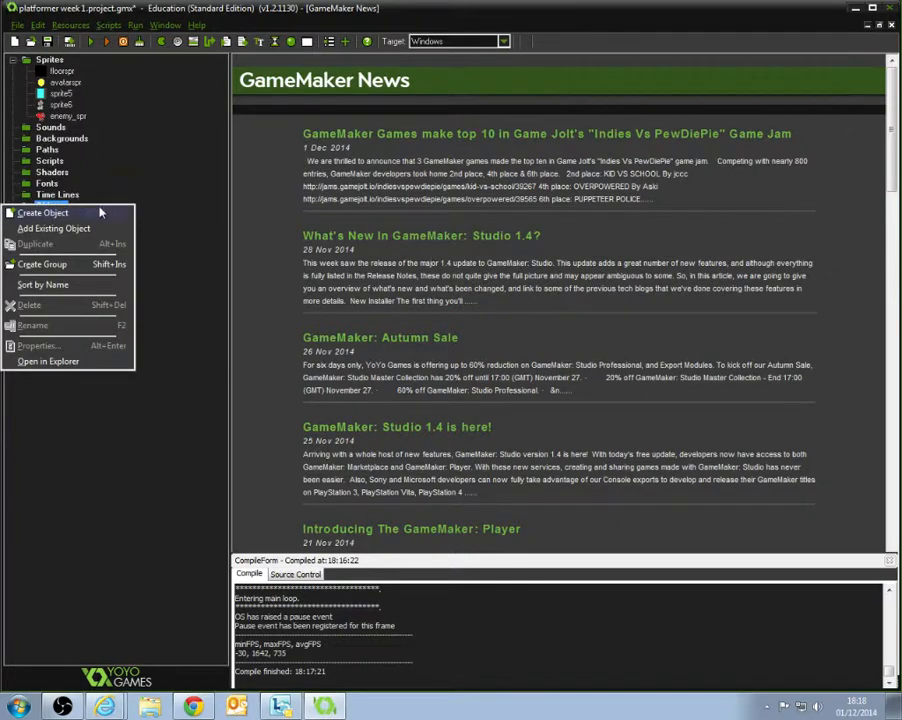
pyautogui.click(40, 213)
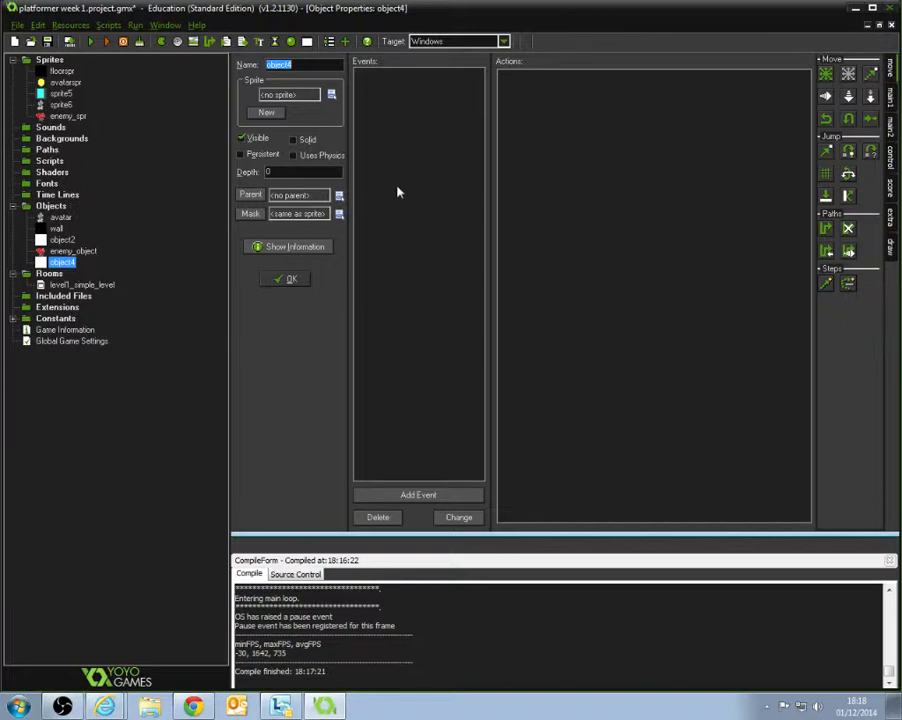
pyautogui.click(331, 96)
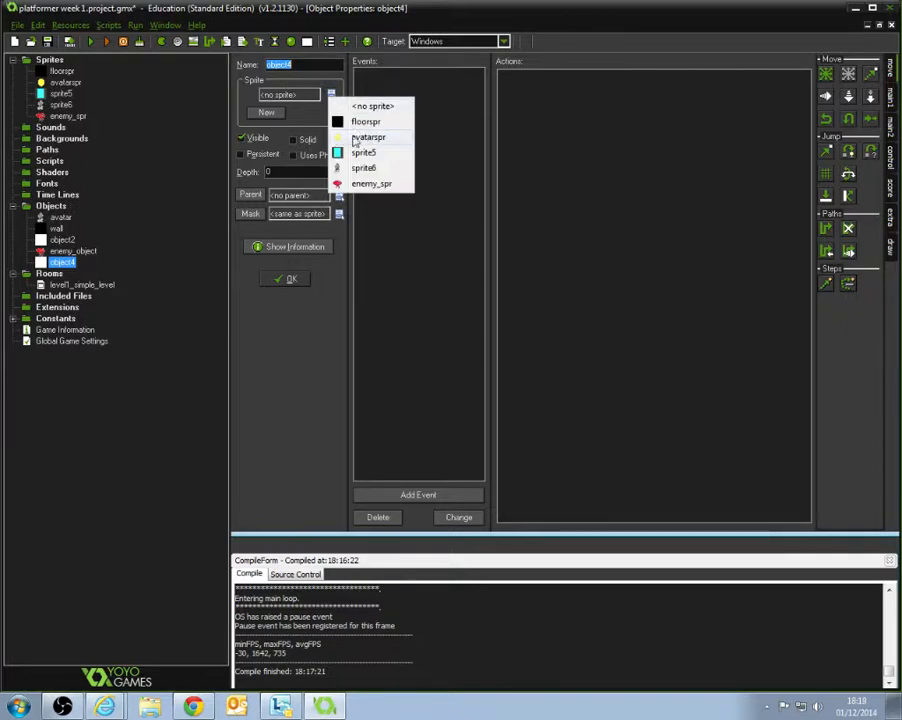
pyautogui.click(368, 138)
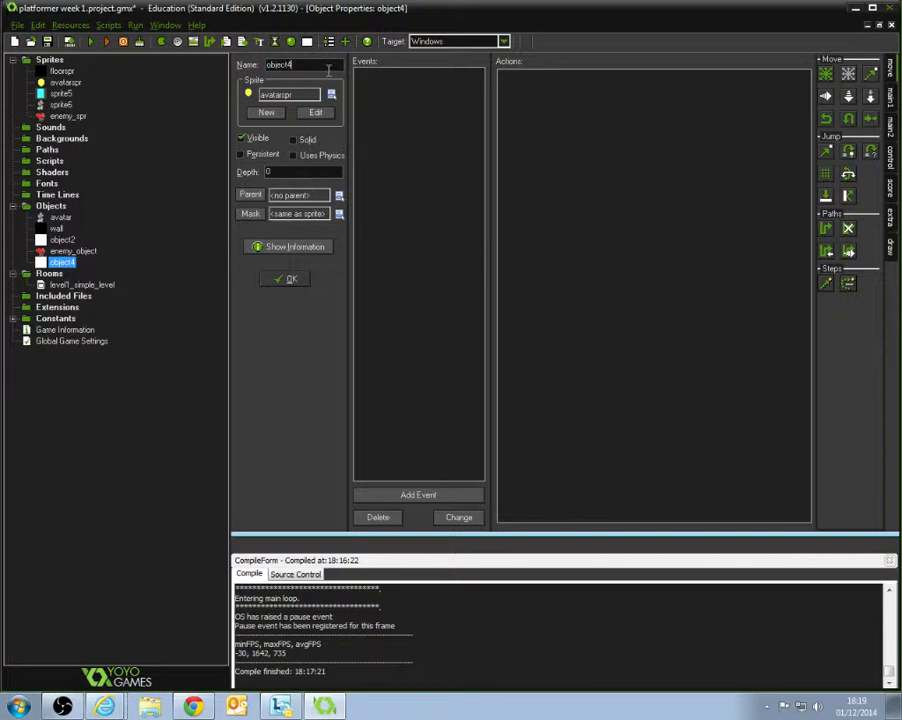
pyautogui.write('endoflevelobject')
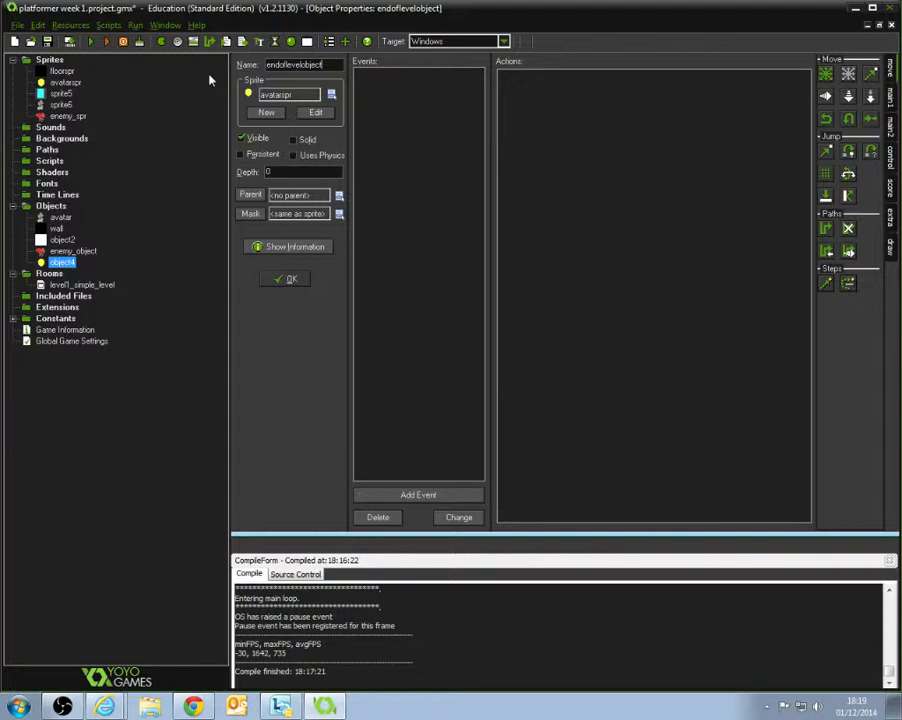
# Make endoflevelobject solid and confirm its properties.
pyautogui.click(296, 140)
pyautogui.click(241, 139)
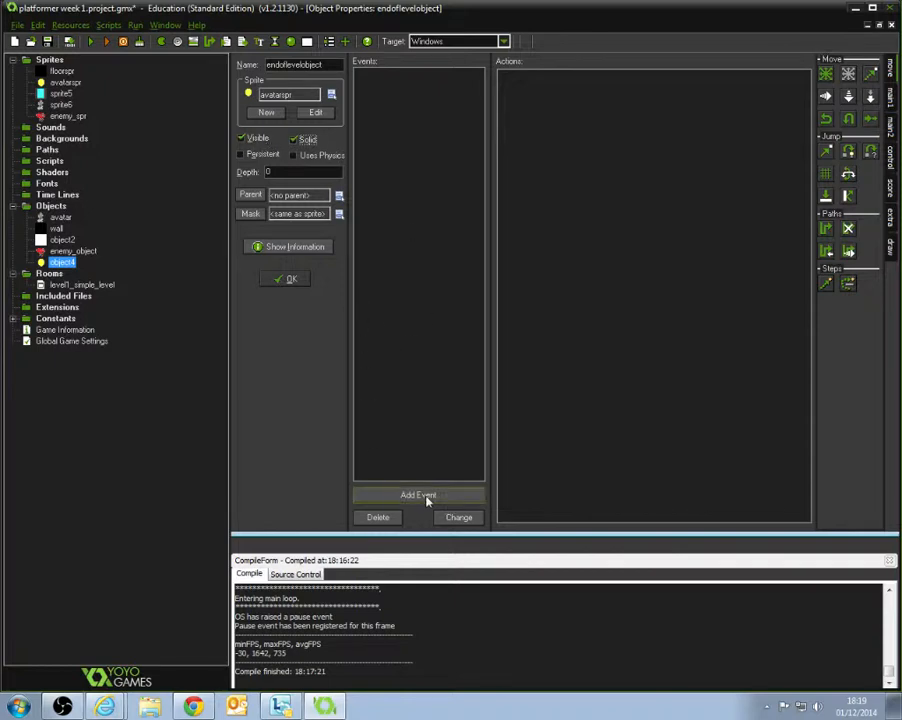
pyautogui.click(291, 280)
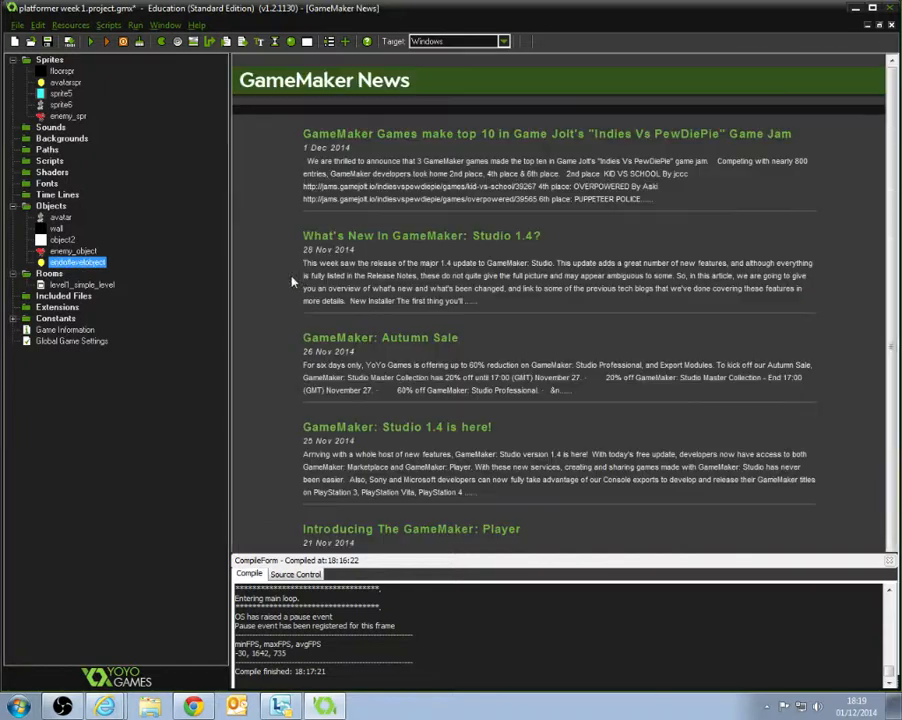
# Add a collision event with endoflevelobject to the avatar object.
pyautogui.doubleClick(58, 219)
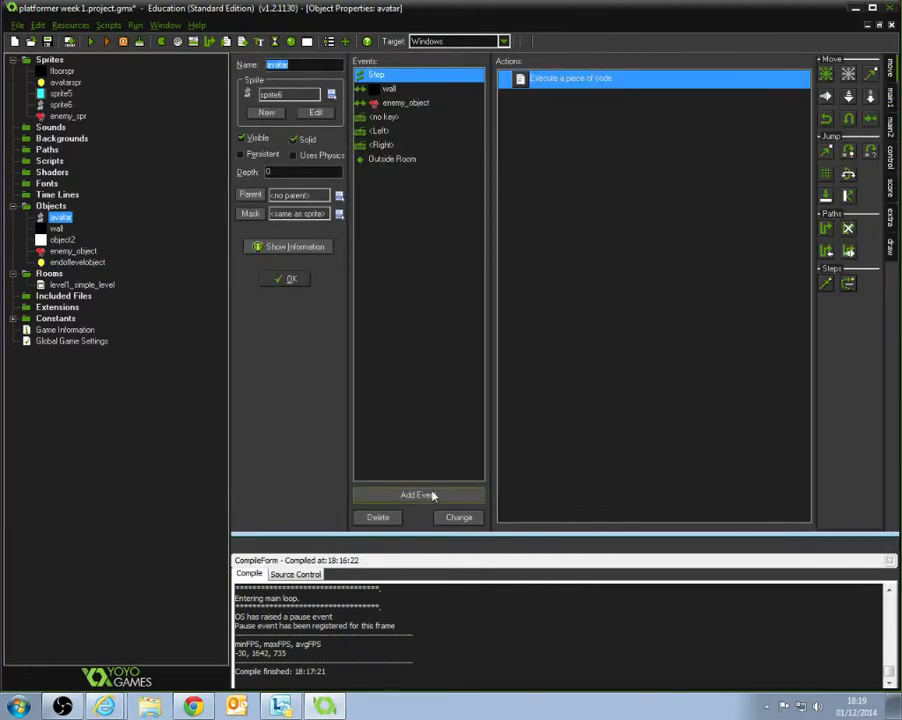
pyautogui.click(430, 495)
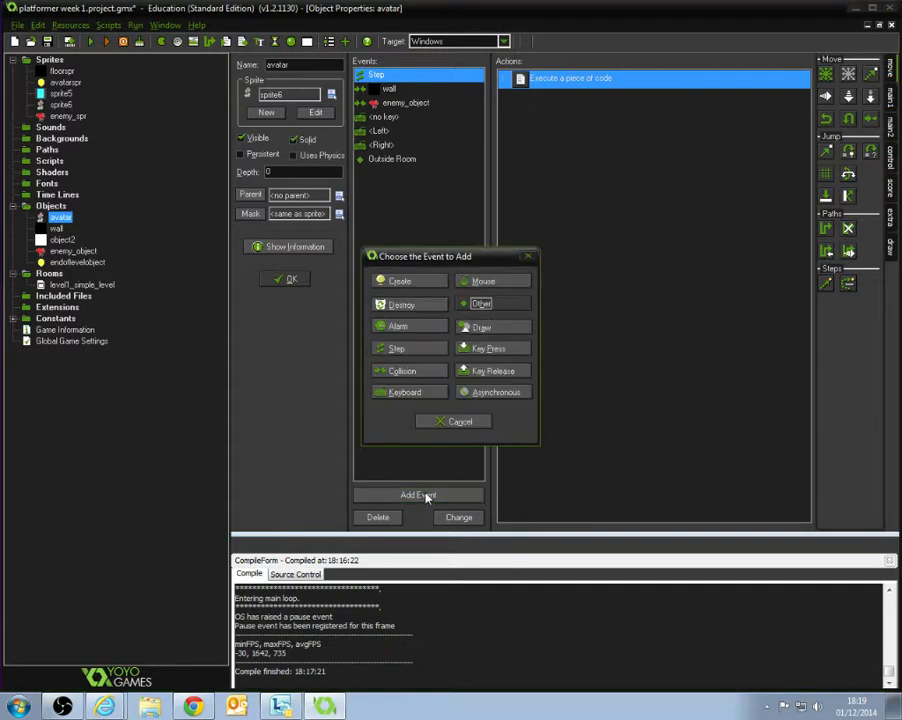
pyautogui.click(403, 371)
pyautogui.click(484, 443)
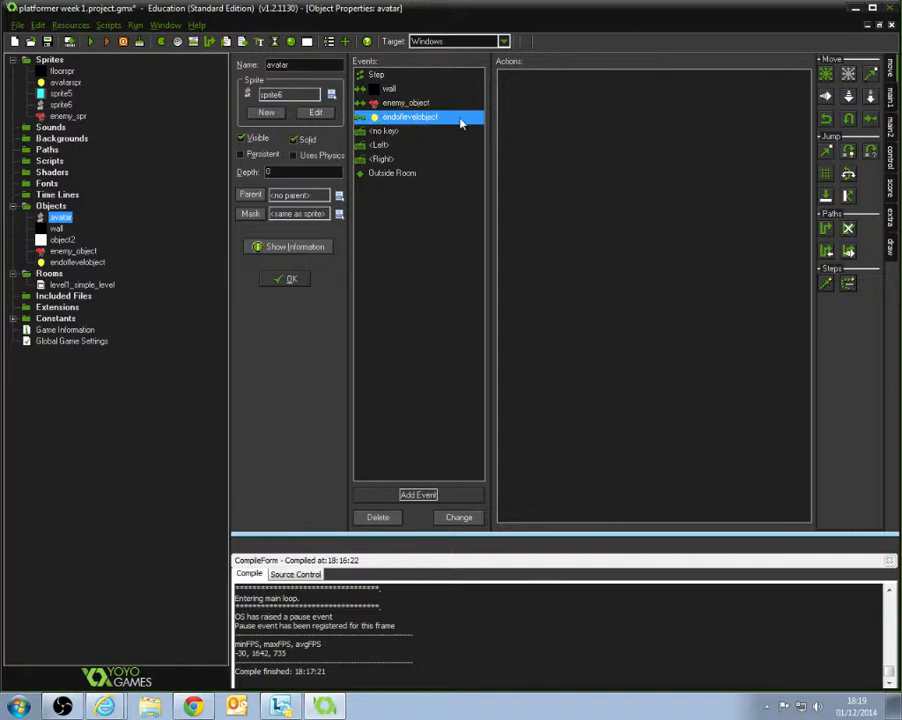
# Add a go-to-next-room action to the avatar's endoflevelobject collision, confirm the object and close the GameMaker News window.
pyautogui.click(893, 98)
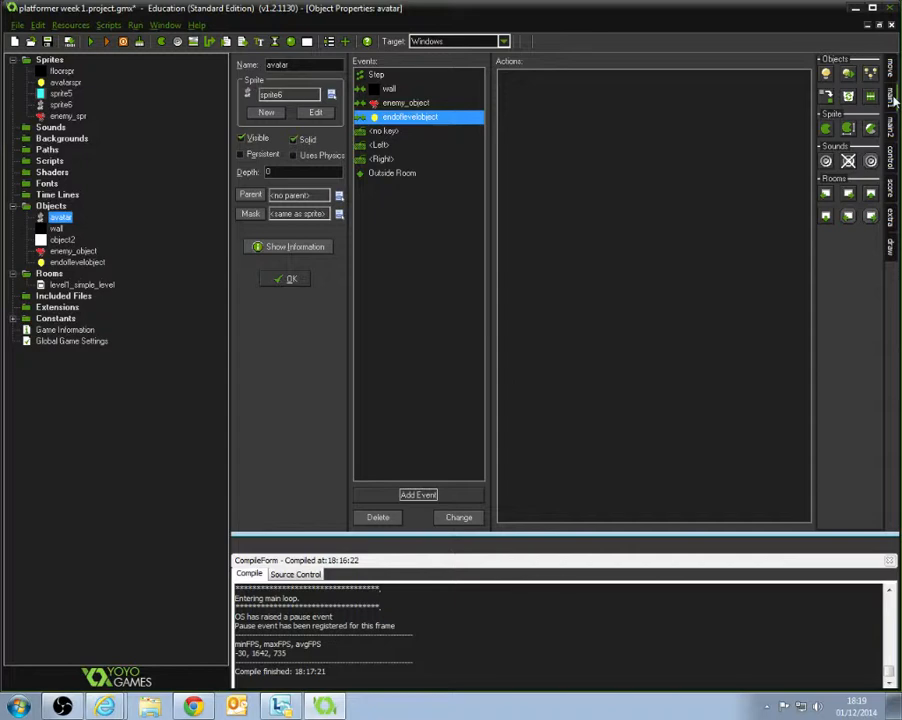
pyautogui.click(880, 26)
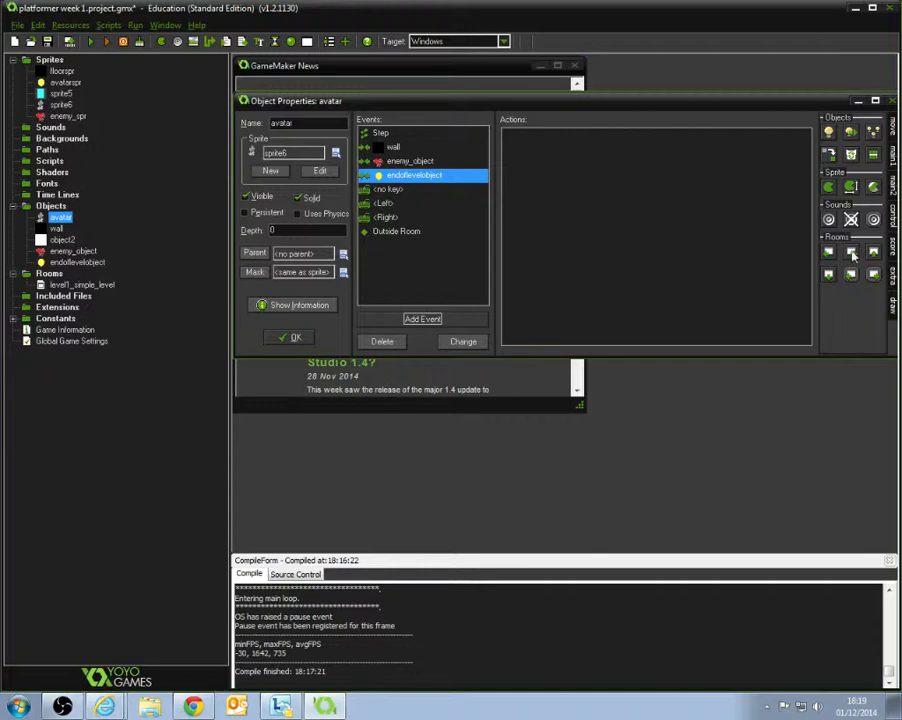
pyautogui.moveTo(851, 252); pyautogui.dragTo(703, 226)
pyautogui.moveTo(575, 112); pyautogui.dragTo(580, 106)
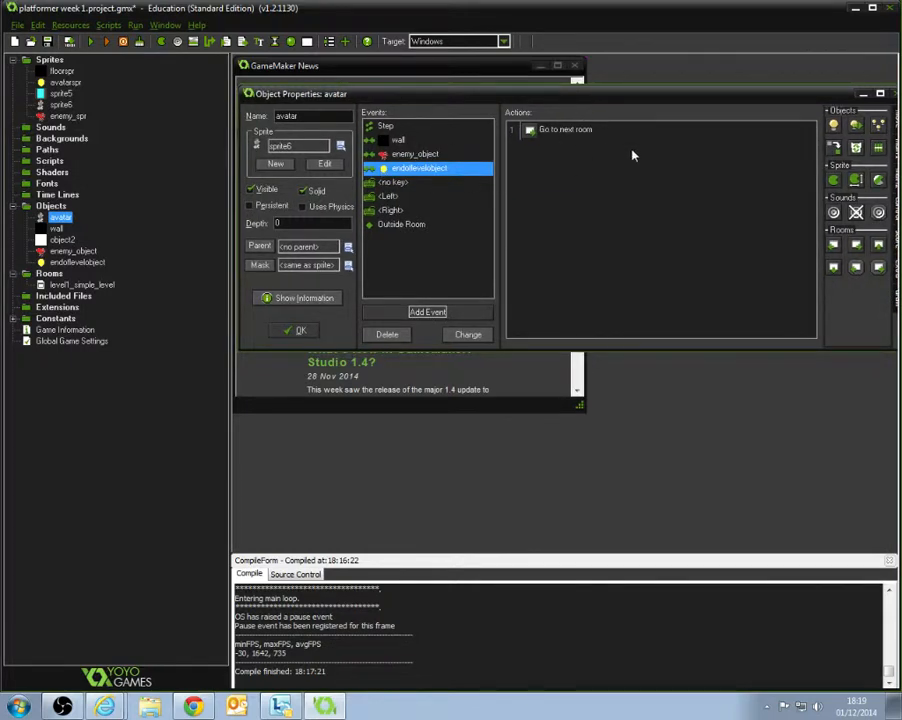
pyautogui.click(296, 332)
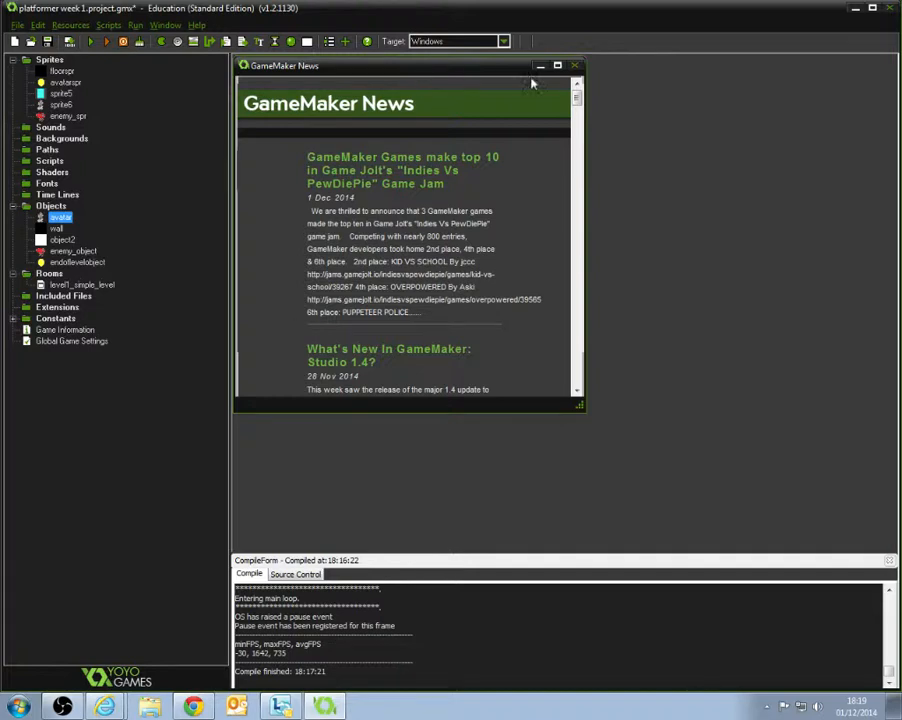
pyautogui.click(573, 64)
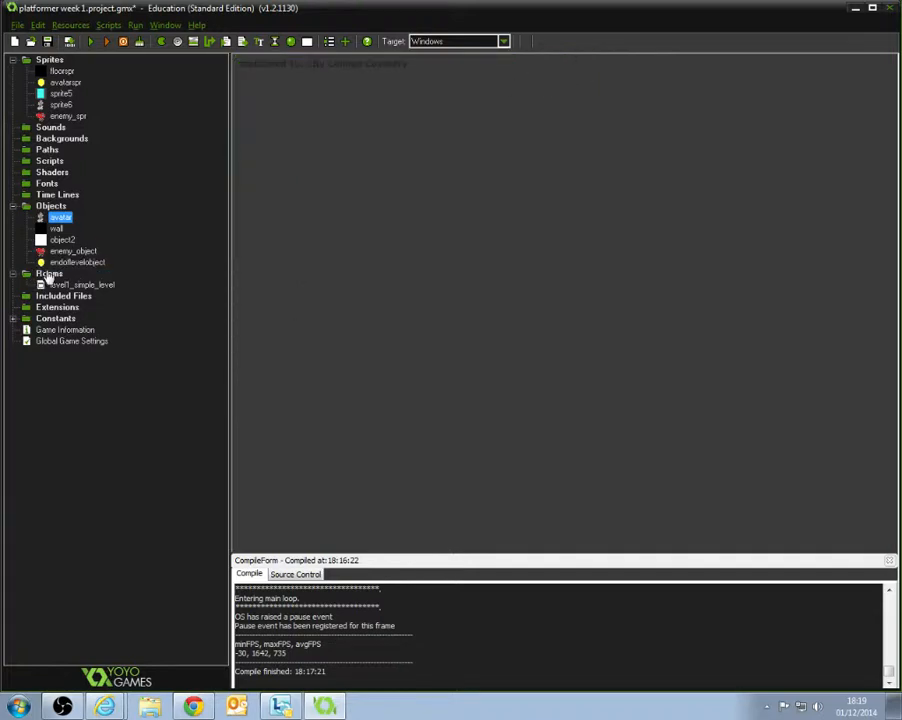
# Create a room named "level 2 less simple" with a width of 1000.
pyautogui.click(56, 275)
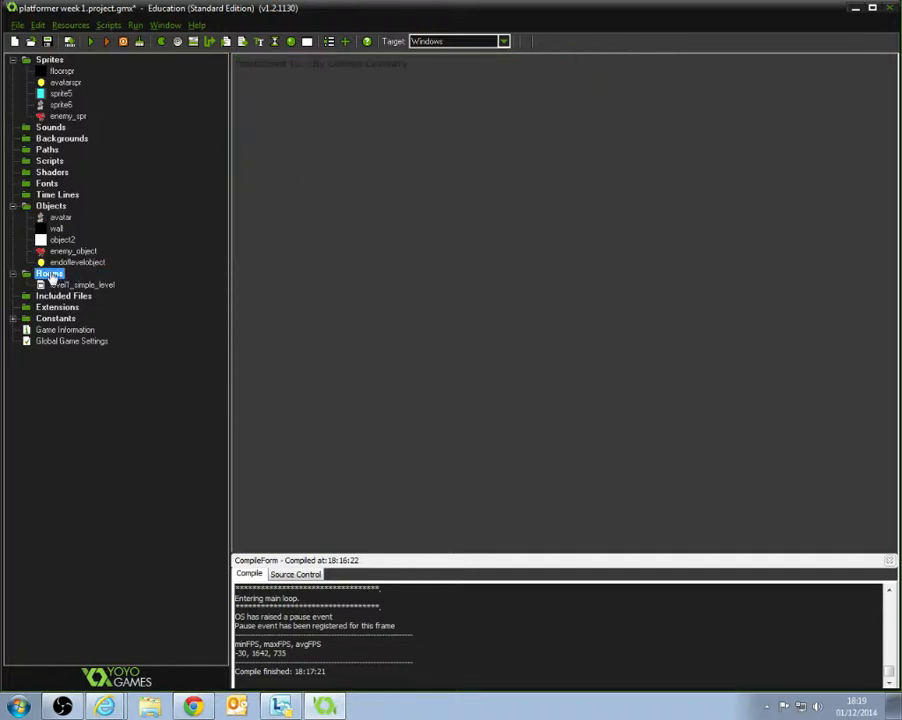
pyautogui.rightClick(46, 280)
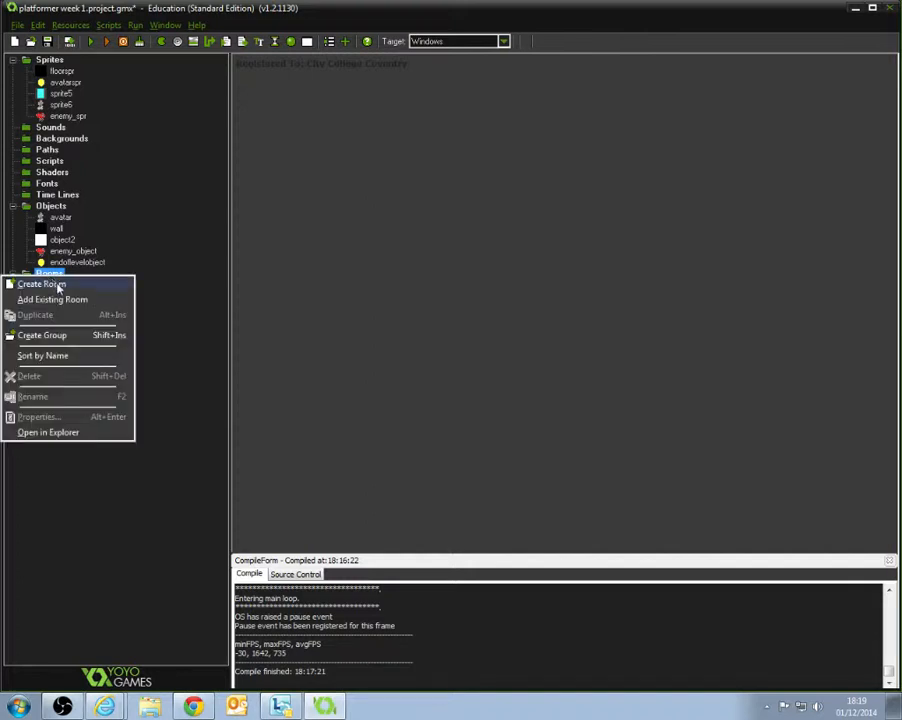
pyautogui.click(59, 286)
pyautogui.click(372, 168)
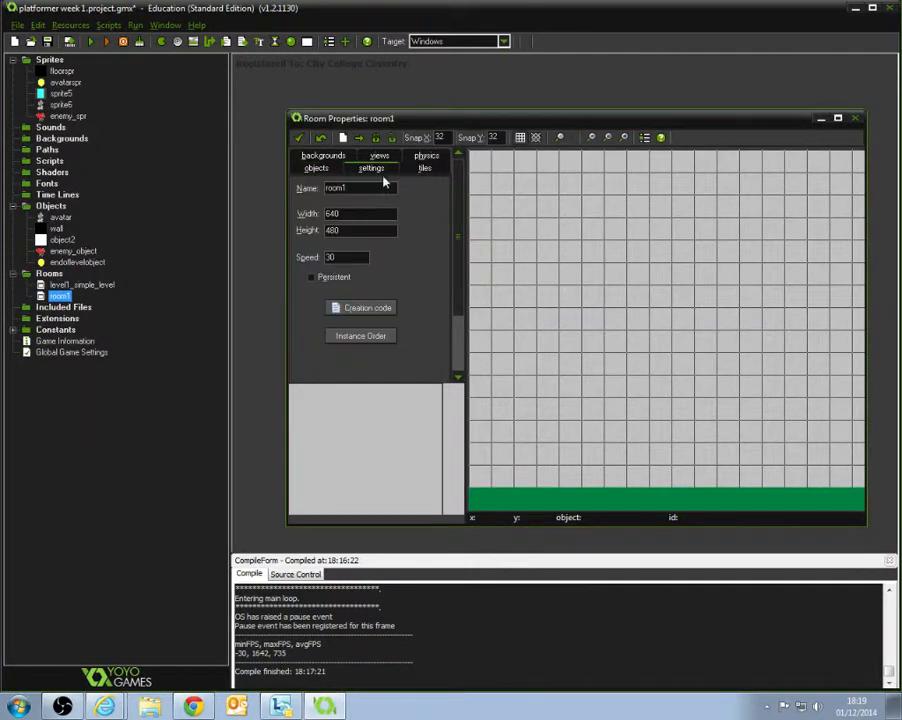
pyautogui.moveTo(371, 188); pyautogui.dragTo(264, 193)
pyautogui.write('level 2 less simple')
pyautogui.doubleClick(334, 214)
pyautogui.write('1000')
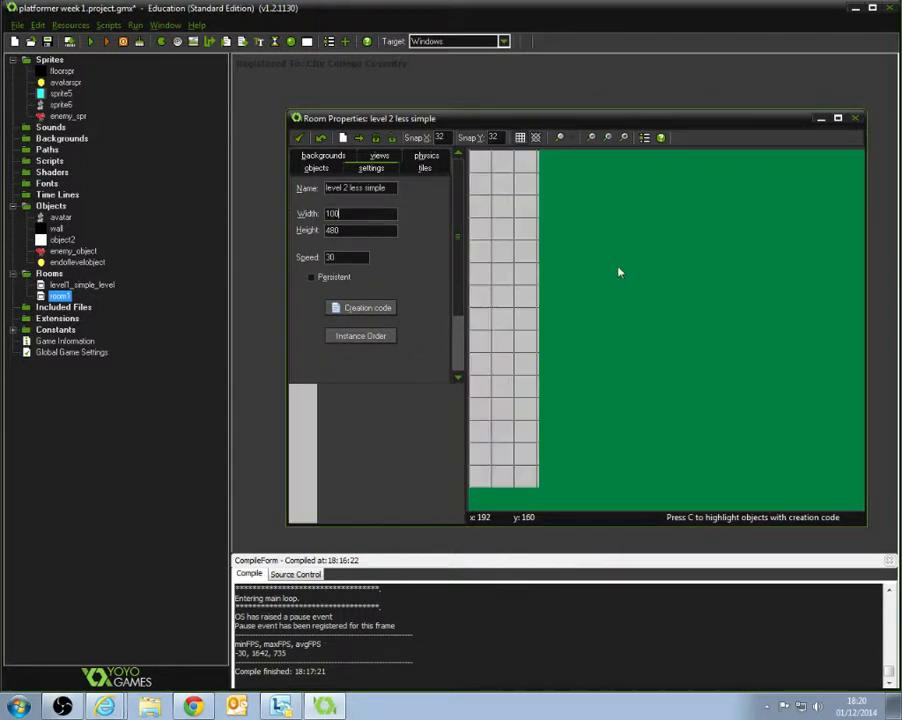
# Lay wall blocks as a floor along the new room's bottom, raised in its right half, and up its right side to a short overhang.
pyautogui.click(838, 118)
pyautogui.scroll(-5, 640, 279)
pyautogui.scroll(2, 640, 279)
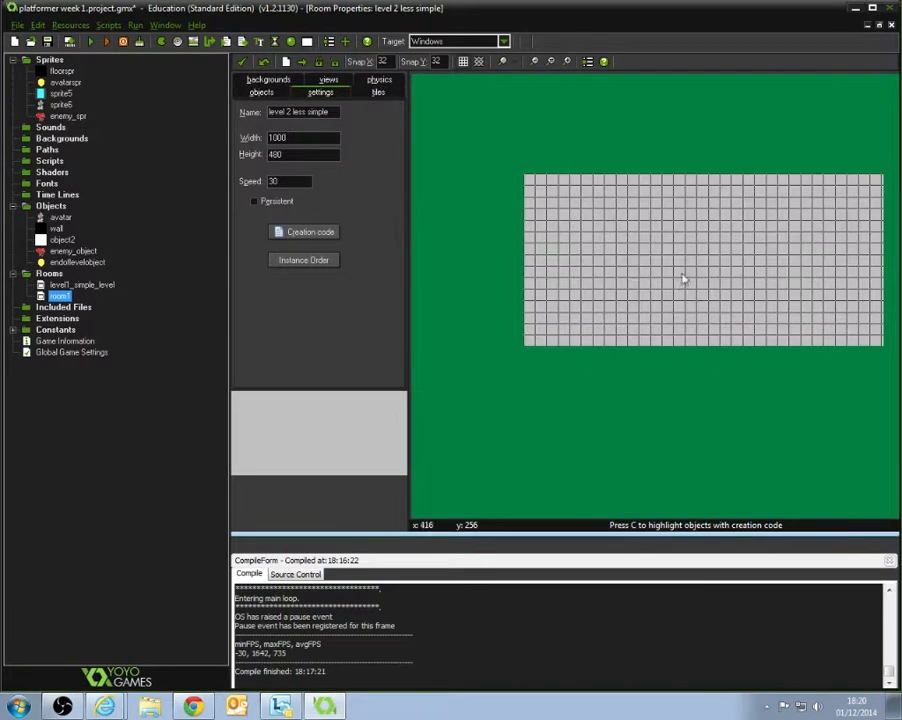
pyautogui.moveTo(712, 267); pyautogui.dragTo(648, 294, button='middle')
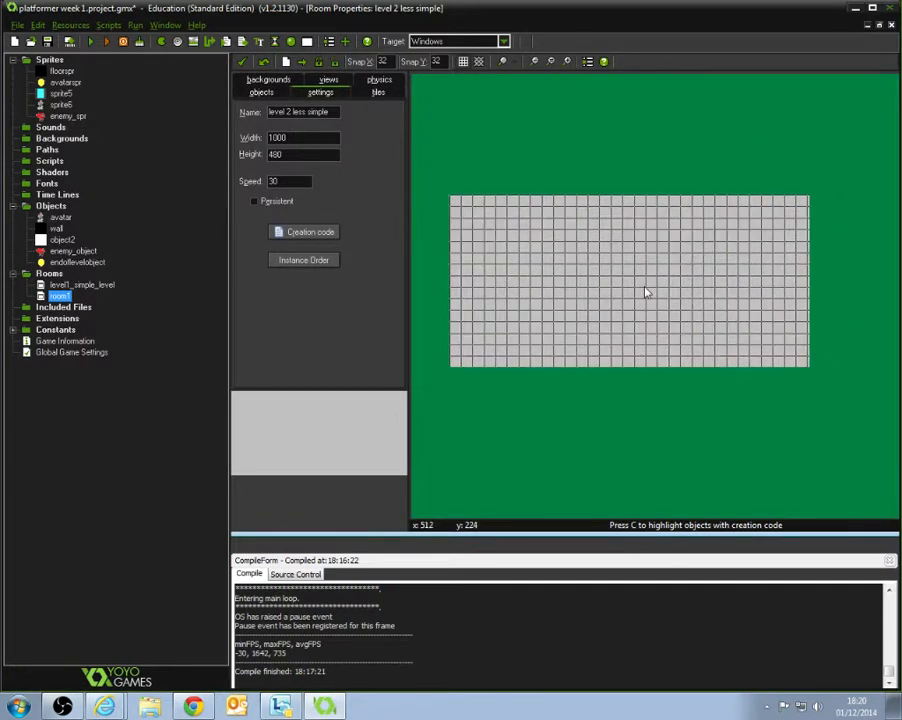
pyautogui.click(263, 93)
pyautogui.click(249, 120)
pyautogui.click(292, 155)
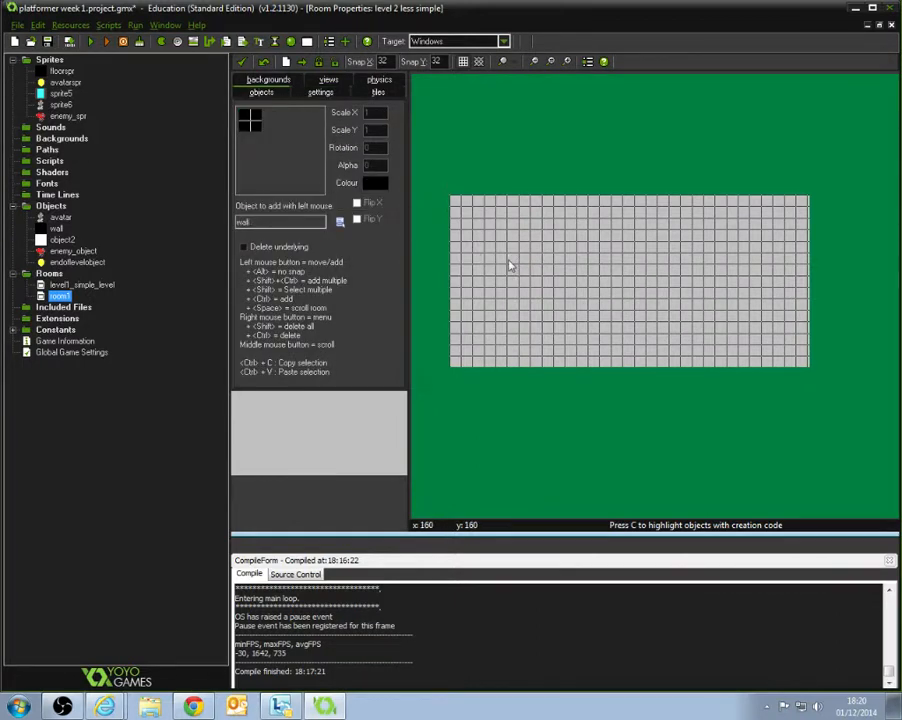
pyautogui.click(458, 362)
pyautogui.click(470, 360)
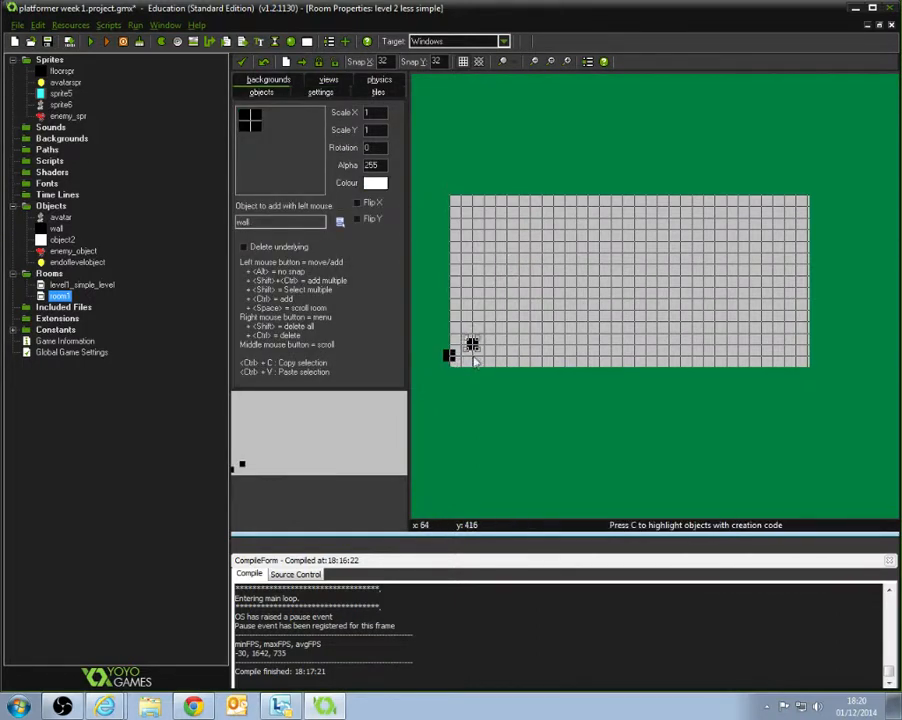
pyautogui.moveTo(478, 355)
pyautogui.mouseDown()
pyautogui.moveTo(493, 353)
pyautogui.moveTo(471, 353)
pyautogui.moveTo(704, 363)
pyautogui.moveTo(797, 345)
pyautogui.moveTo(789, 262)
pyautogui.mouseUp()
# Build a full-height wall on the room's left edge and a stepped ledge of wall blocks in its lower-left corner.
pyautogui.click(478, 351)
pyautogui.click(452, 346)
pyautogui.moveTo(452, 346); pyautogui.dragTo(451, 207)
pyautogui.moveTo(455, 326)
pyautogui.mouseDown()
pyautogui.moveTo(473, 321)
pyautogui.moveTo(491, 346)
pyautogui.moveTo(462, 330)
pyautogui.moveTo(451, 344)
pyautogui.moveTo(463, 344)
pyautogui.moveTo(405, 320)
pyautogui.mouseUp()
# Place an enemy_object just above the raised floor in the new room's right half.
pyautogui.click(275, 163)
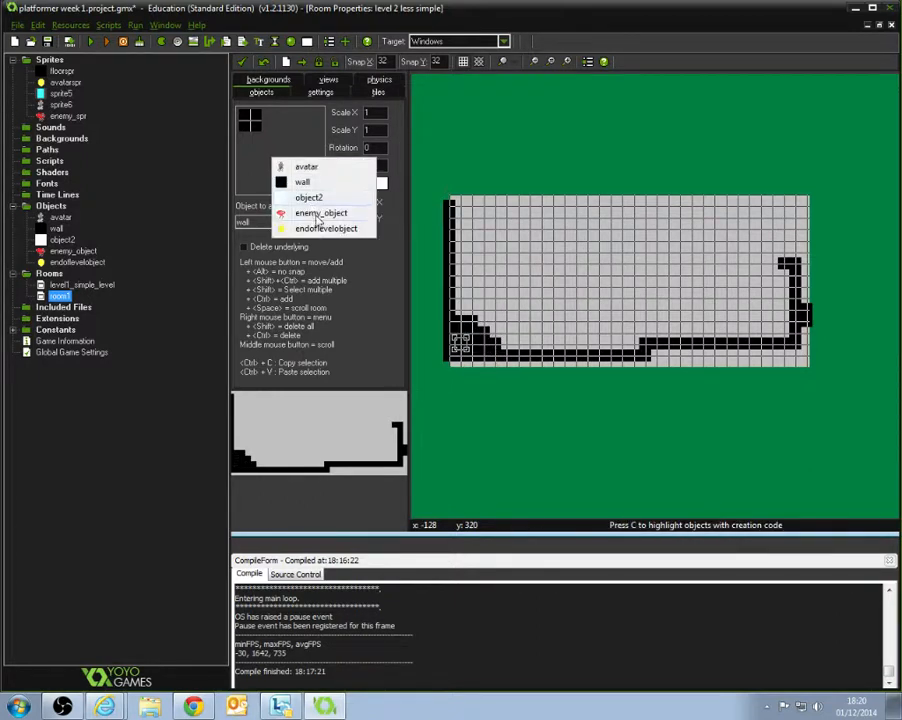
pyautogui.click(310, 212)
pyautogui.moveTo(674, 316)
pyautogui.mouseDown()
pyautogui.moveTo(680, 342)
pyautogui.moveTo(680, 331)
pyautogui.mouseUp()
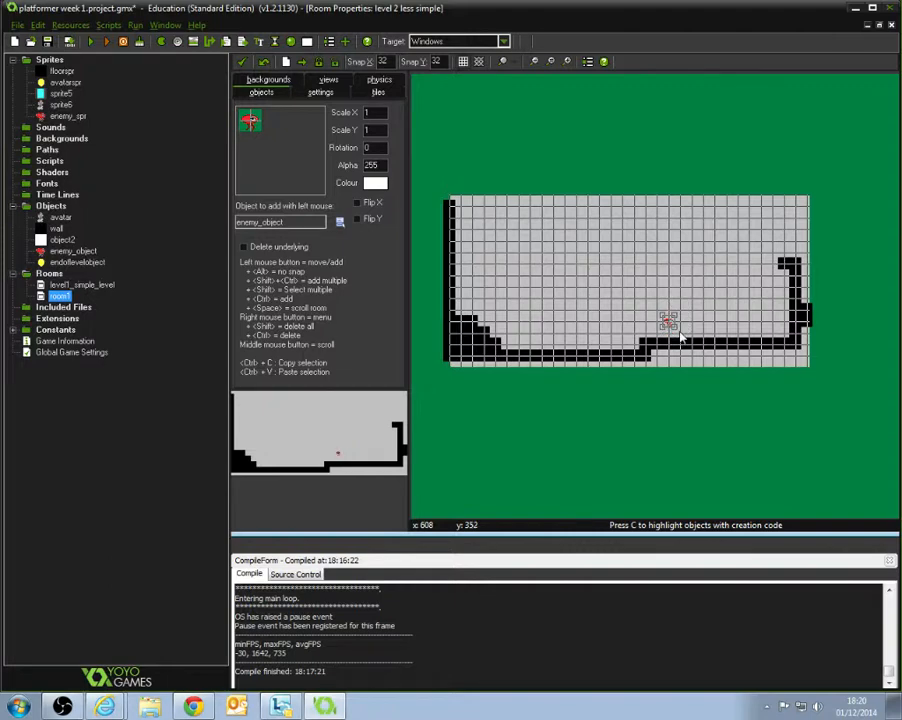
# Place the avatar above the stepped ledge beside the left wall and confirm the new room.
pyautogui.click(265, 136)
pyautogui.click(313, 146)
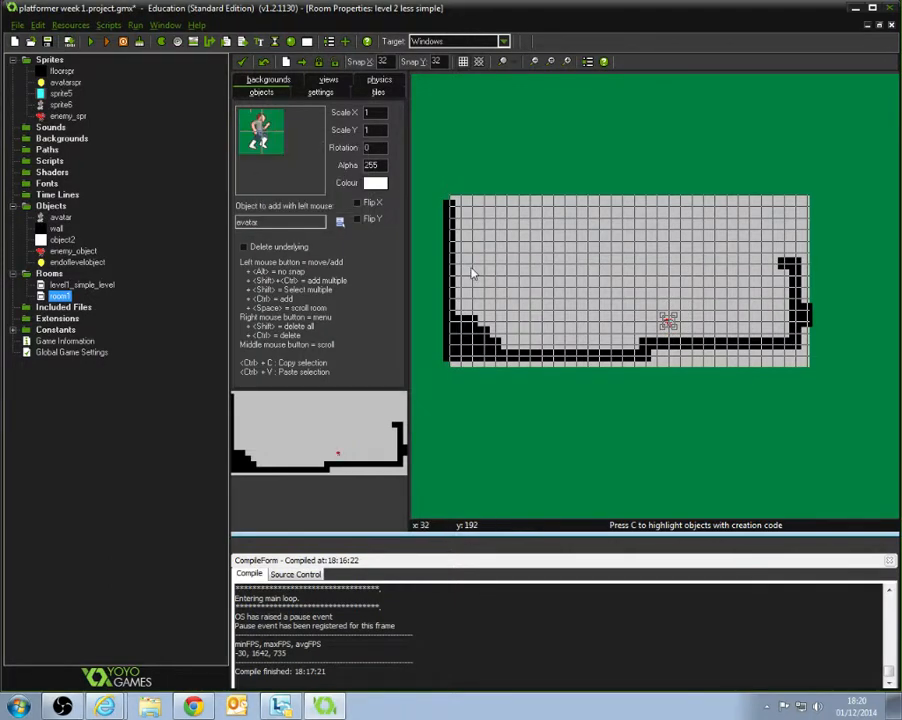
pyautogui.click(467, 291)
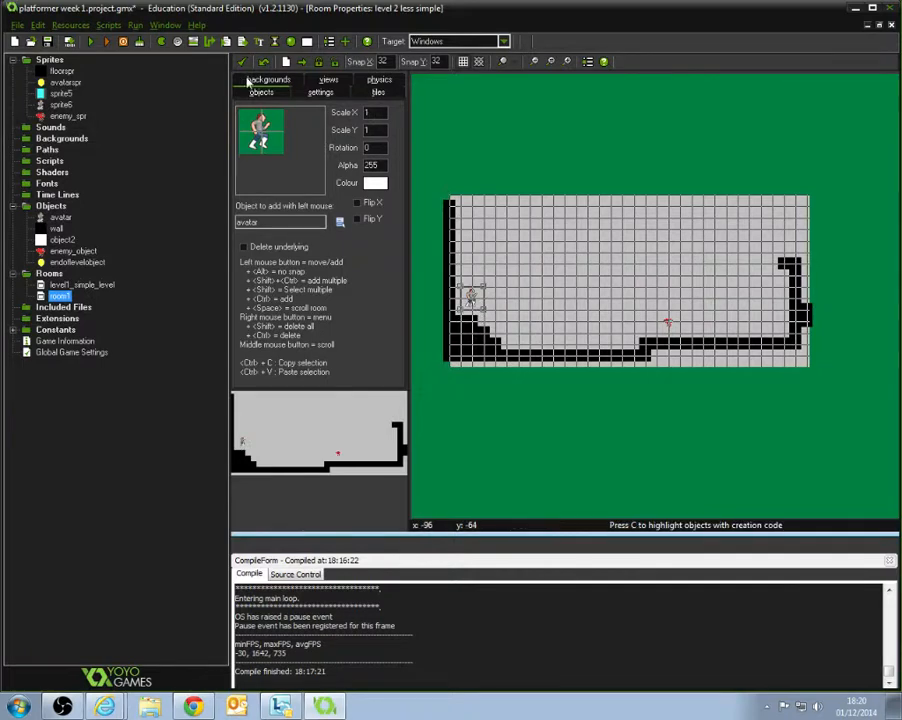
pyautogui.click(242, 66)
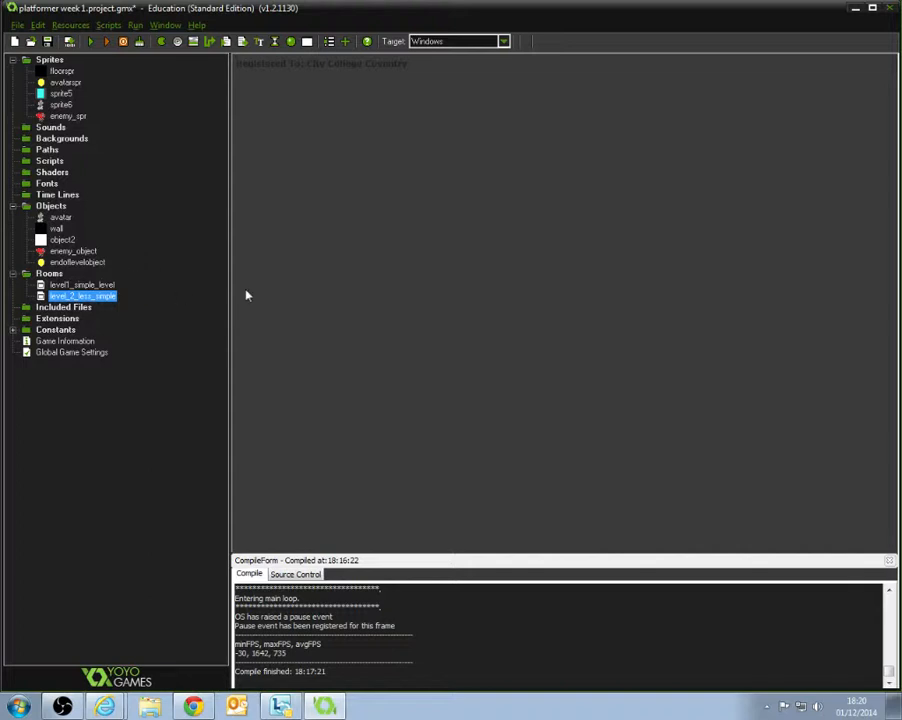
# Place an endoflevelobject in the recess of the far right wall of level1_simple_level and confirm the room.
pyautogui.doubleClick(86, 286)
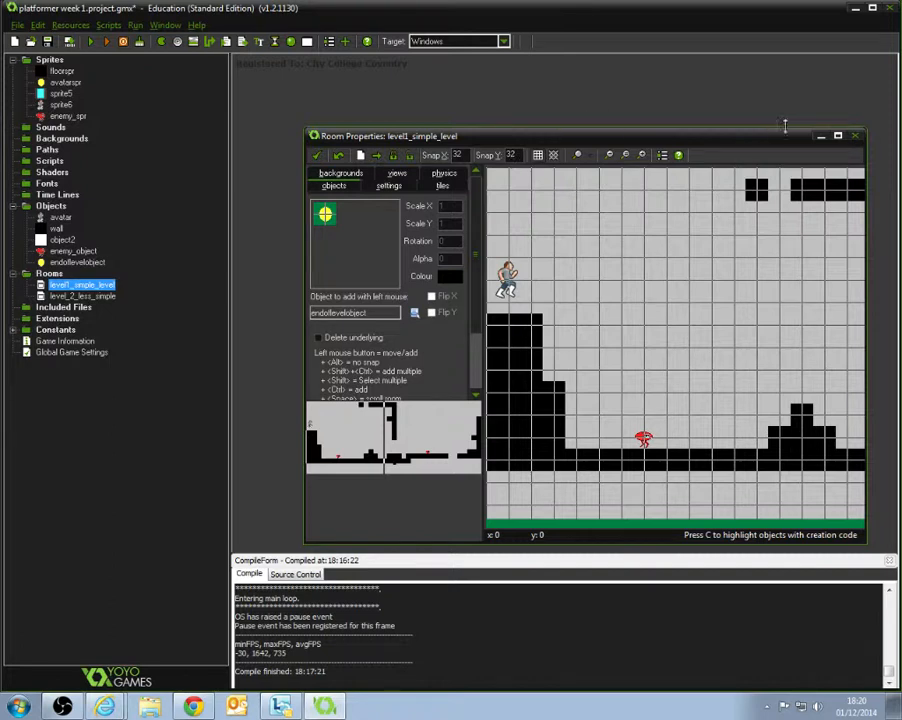
pyautogui.click(838, 135)
pyautogui.click(252, 134)
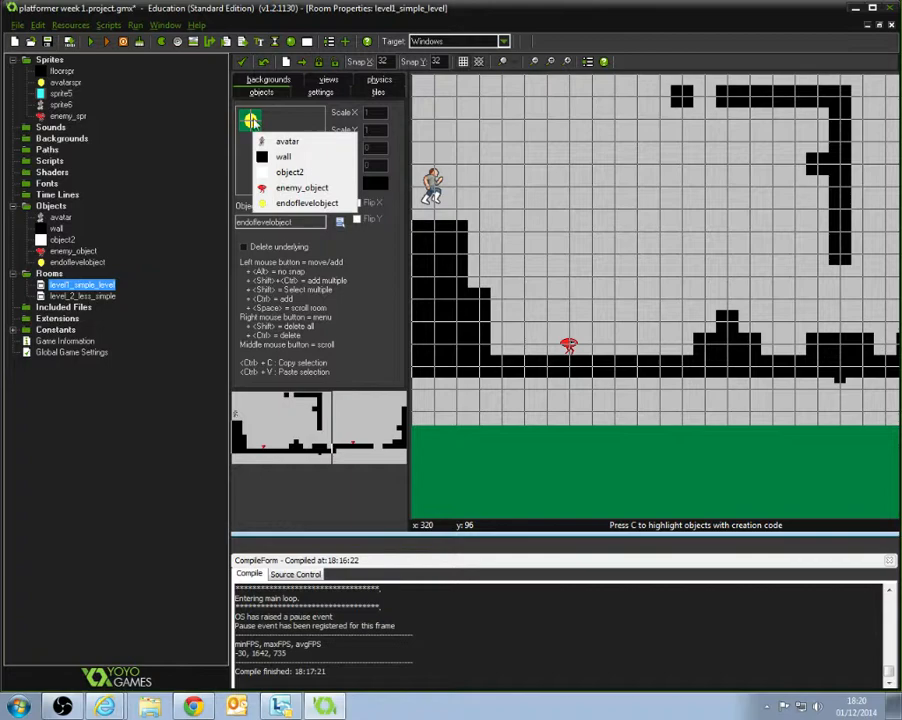
pyautogui.click(313, 205)
pyautogui.scroll(-1, 519, 346)
pyautogui.moveTo(707, 299); pyautogui.dragTo(620, 314, button='middle')
pyautogui.click(770, 325)
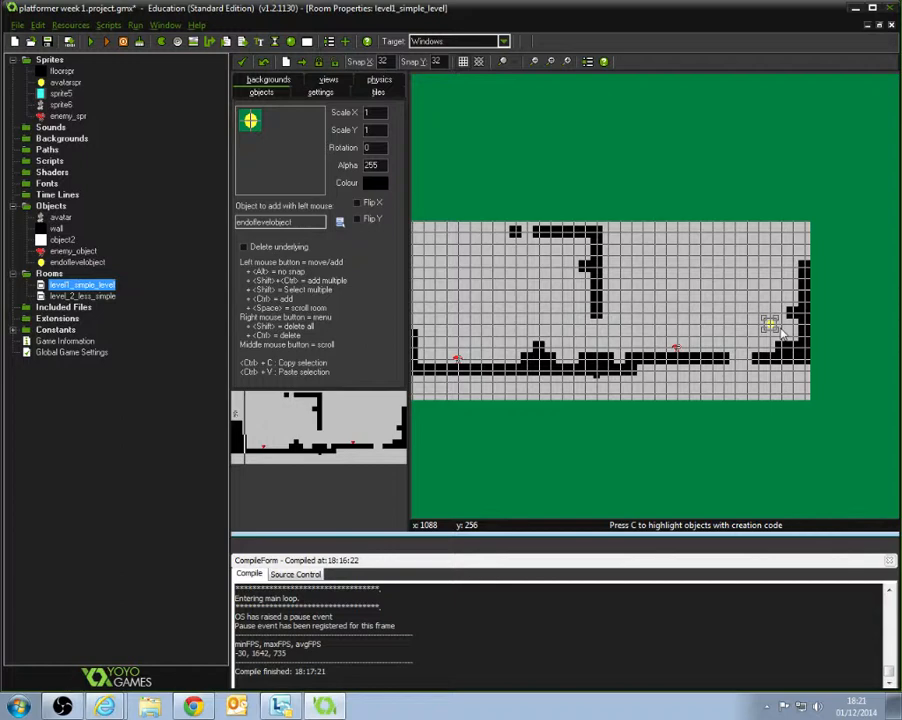
pyautogui.moveTo(782, 332); pyautogui.dragTo(804, 343)
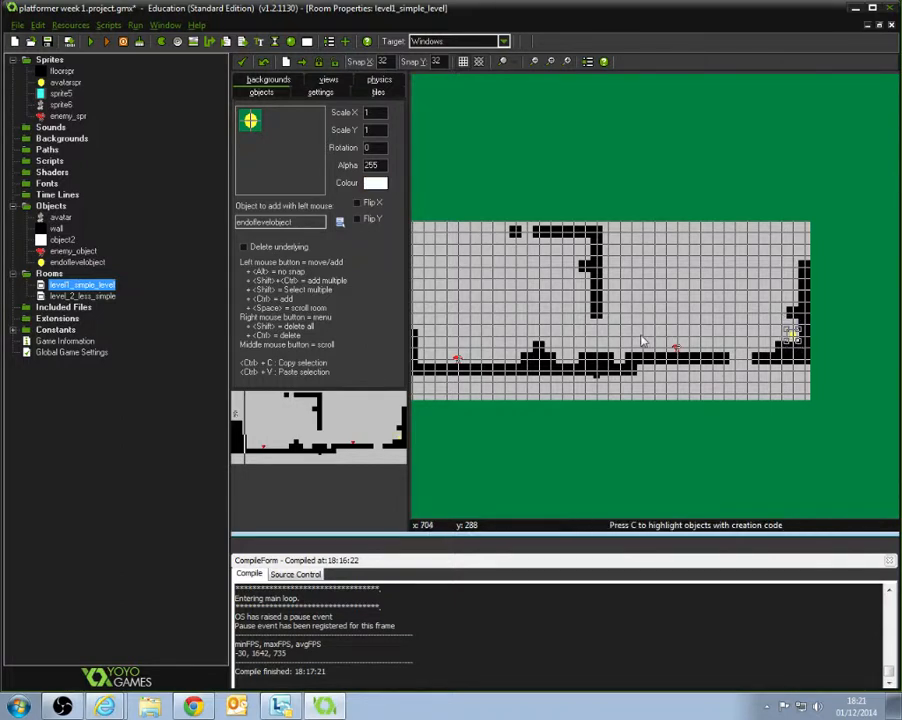
pyautogui.click(241, 62)
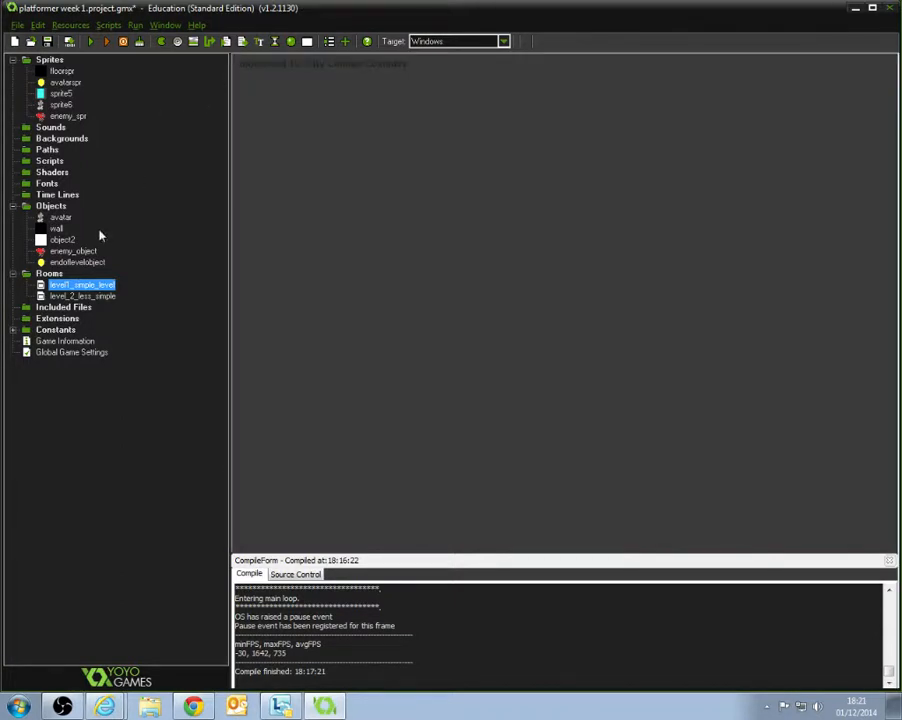
# Place an endoflevelobject on the ledge at the top of the right-hand wall in level_2_less_simple.
pyautogui.doubleClick(57, 296)
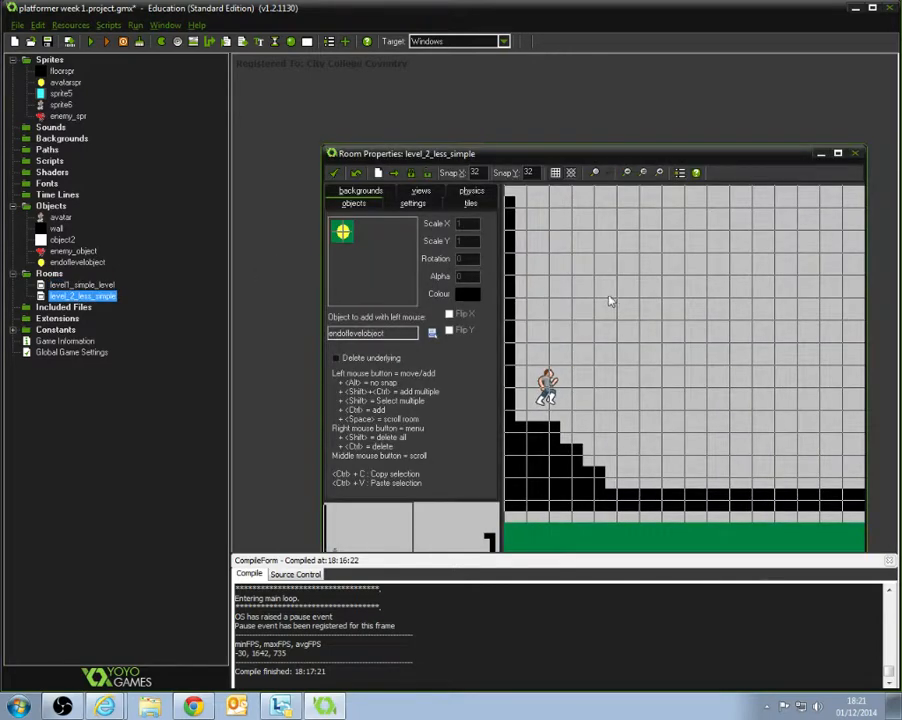
pyautogui.click(838, 155)
pyautogui.scroll(-4, 825, 233)
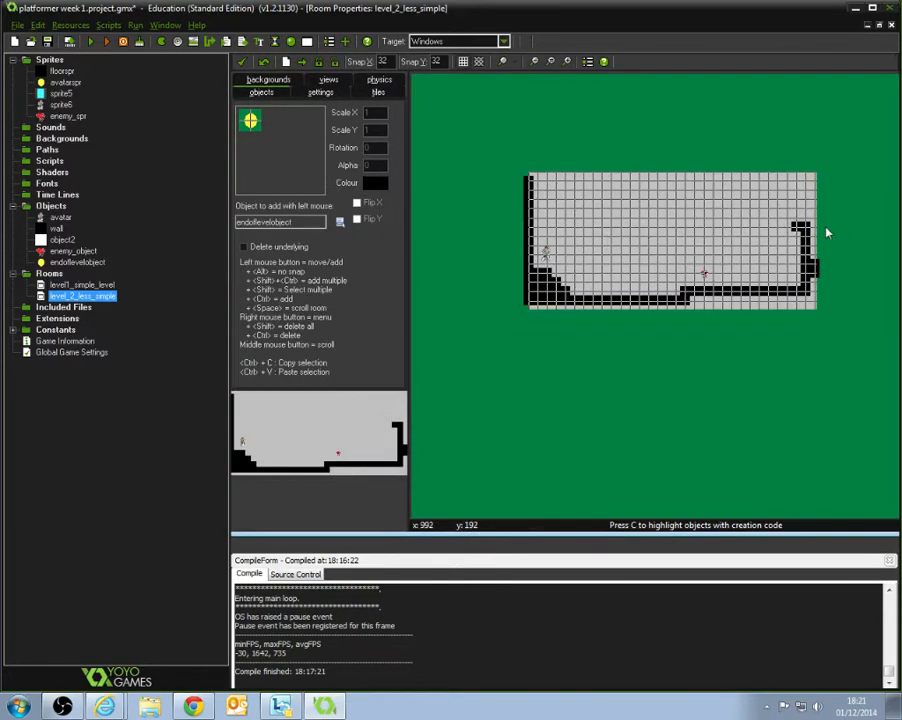
pyautogui.scroll(3, 801, 249)
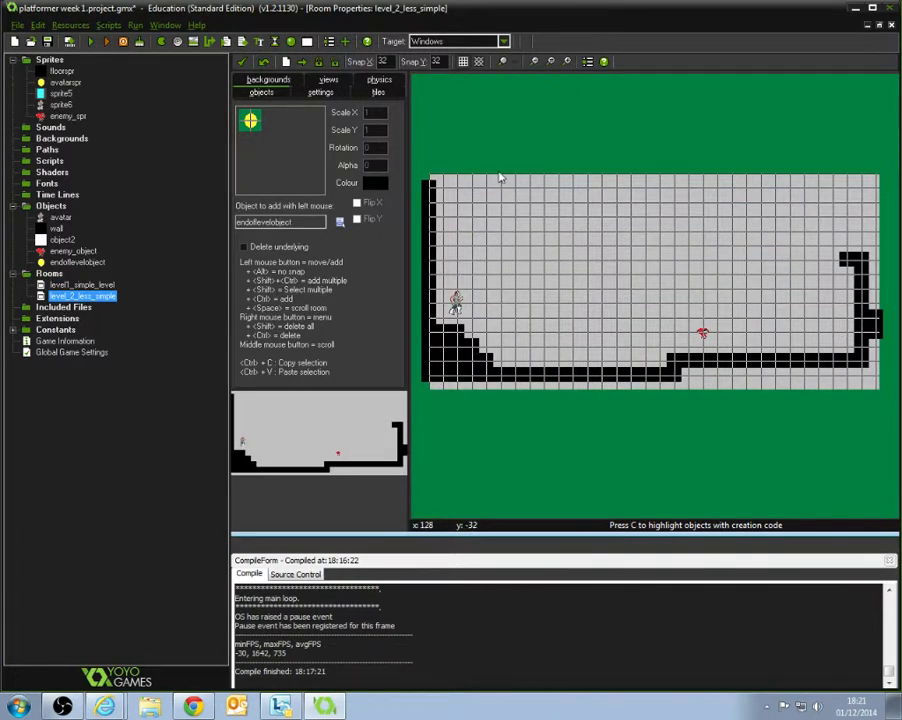
pyautogui.click(846, 334)
pyautogui.moveTo(850, 343); pyautogui.dragTo(857, 255)
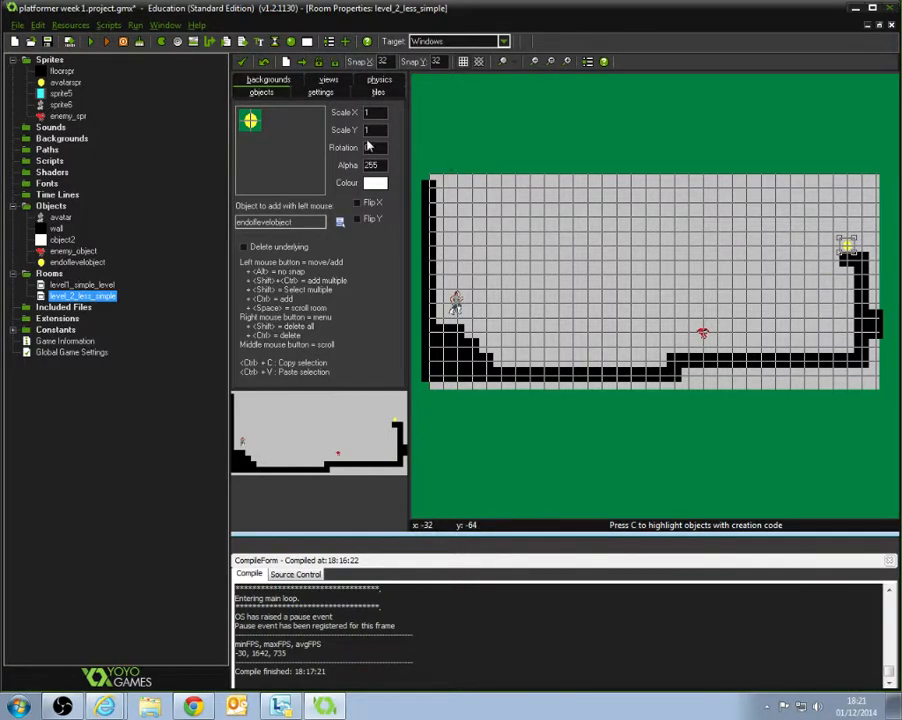
# Place floating wall blocks as steps descending leftward from just below the endoflevelobject's ledge.
pyautogui.click(56, 228)
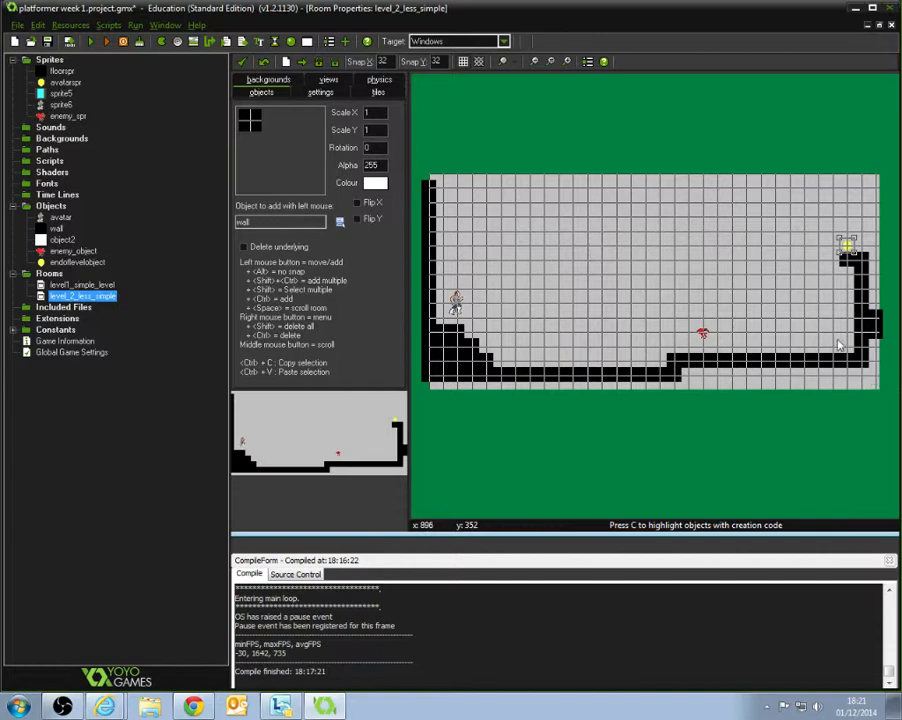
pyautogui.click(806, 334)
pyautogui.moveTo(818, 341); pyautogui.dragTo(824, 280)
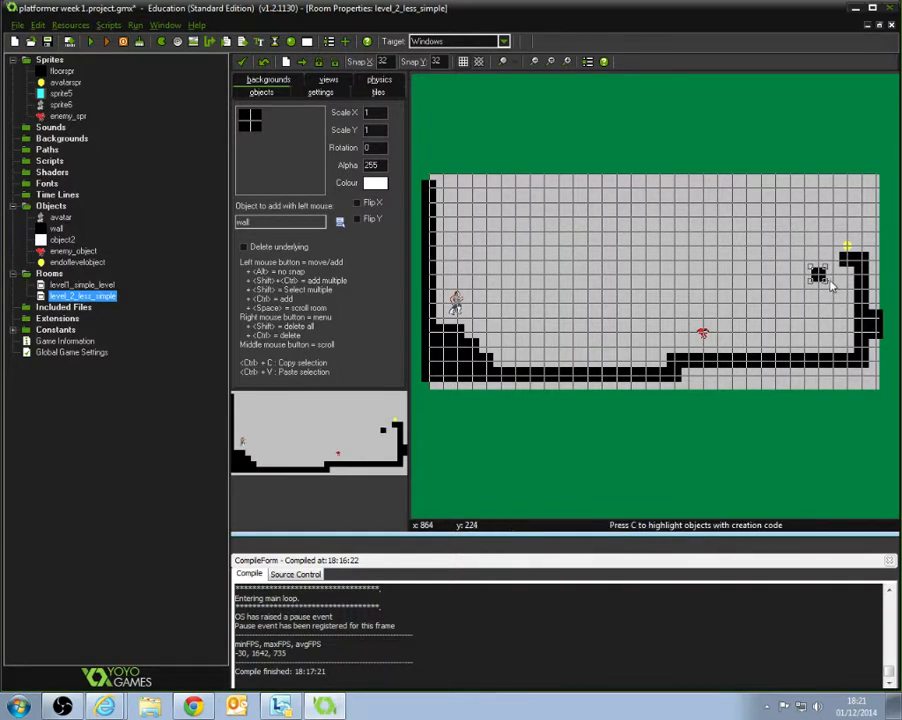
pyautogui.click(796, 306)
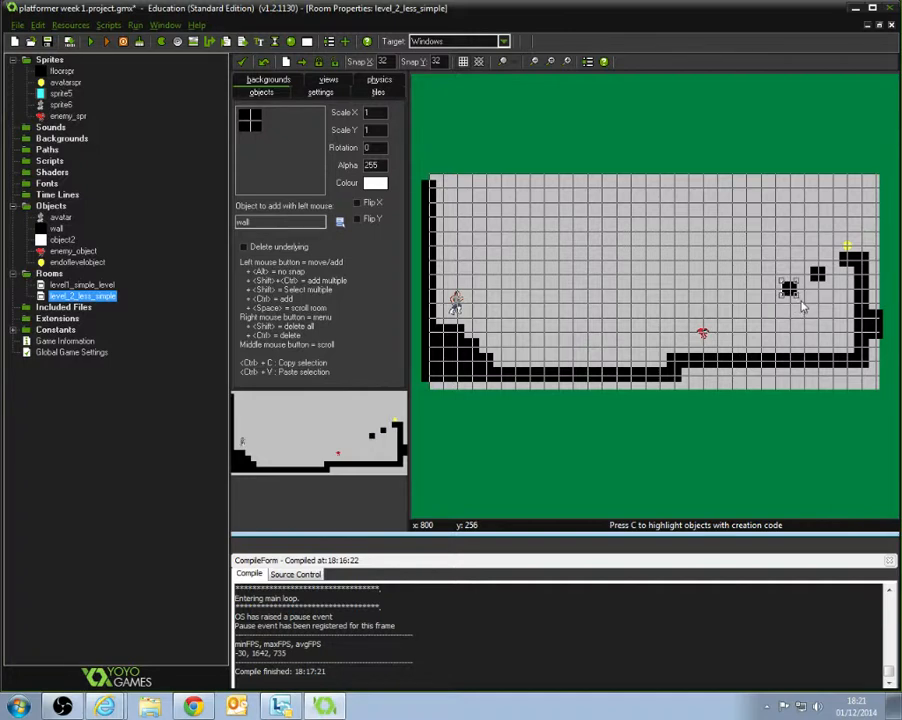
pyautogui.moveTo(806, 305); pyautogui.dragTo(809, 306)
pyautogui.click(776, 294)
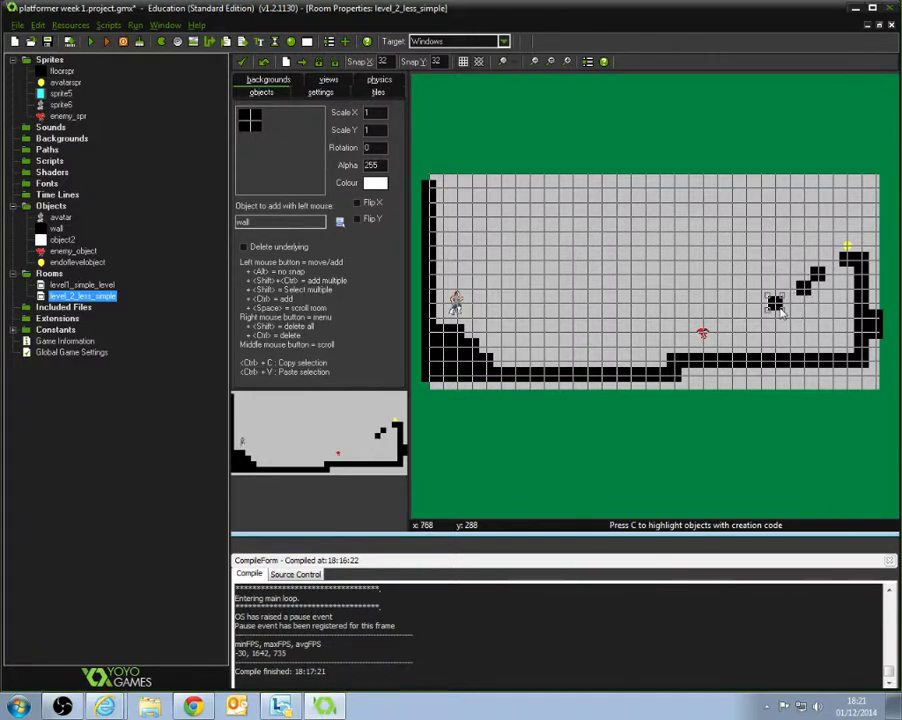
# Extend the wall-block staircase diagonally down to the raised floor beside the enemy, filling in its lower steps.
pyautogui.click(763, 309)
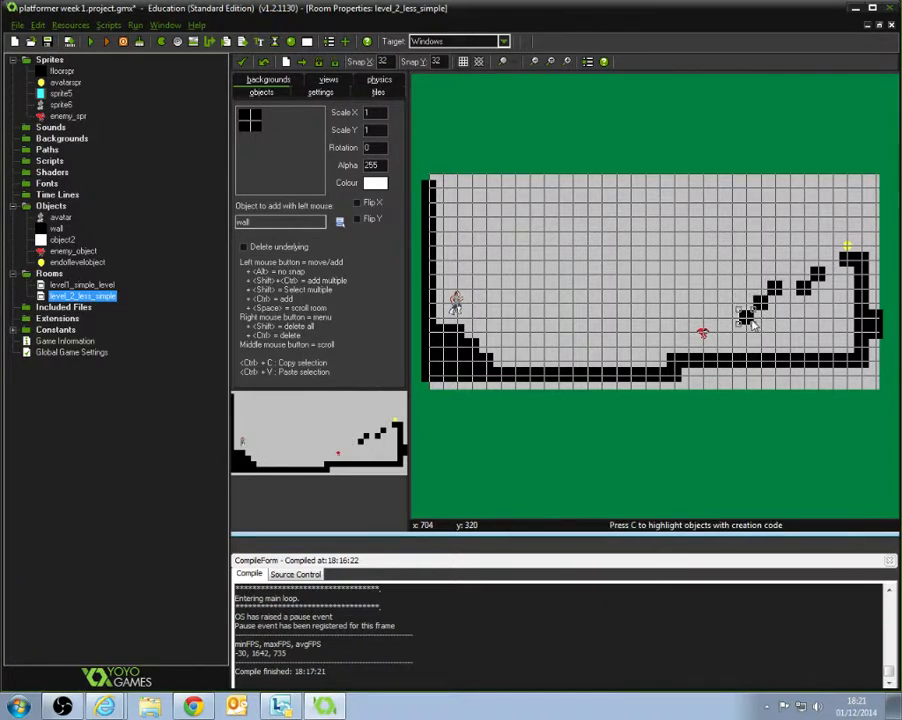
pyautogui.click(747, 322)
pyautogui.click(747, 337)
pyautogui.click(735, 352)
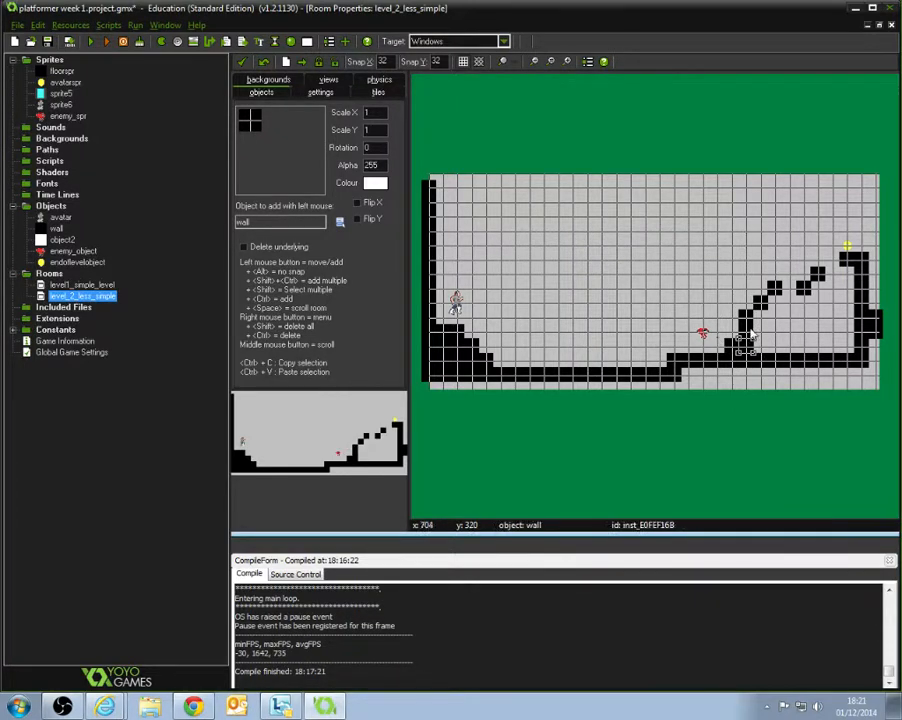
pyautogui.click(734, 331)
pyautogui.moveTo(731, 324); pyautogui.dragTo(726, 336)
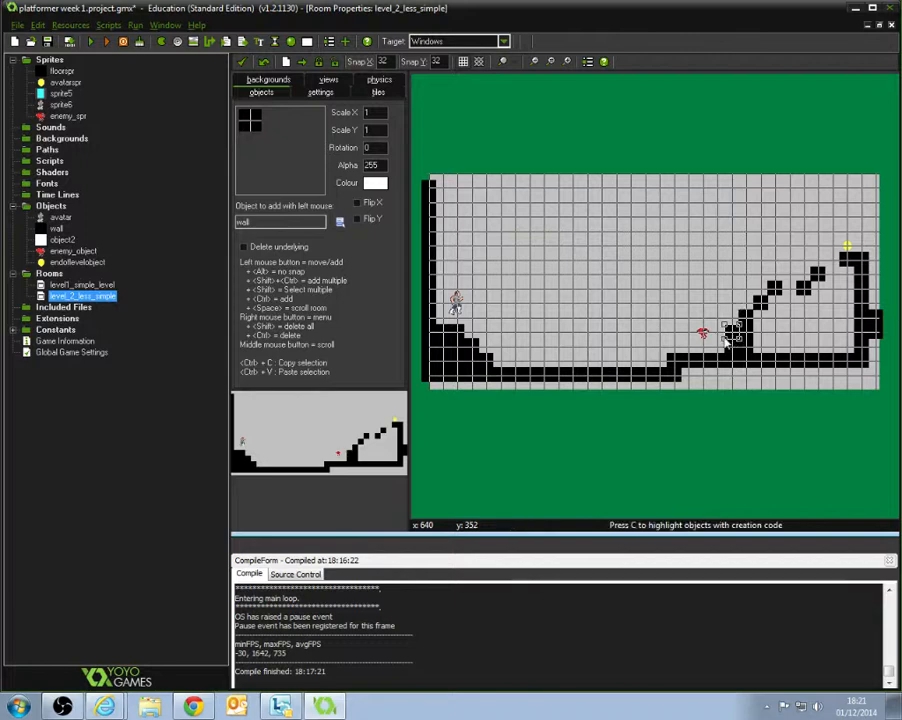
pyautogui.click(716, 350)
# Delete the enemy on the raised floor, place an enemy_object on the lower floor instead, and confirm the room.
pyautogui.rightClick(701, 336)
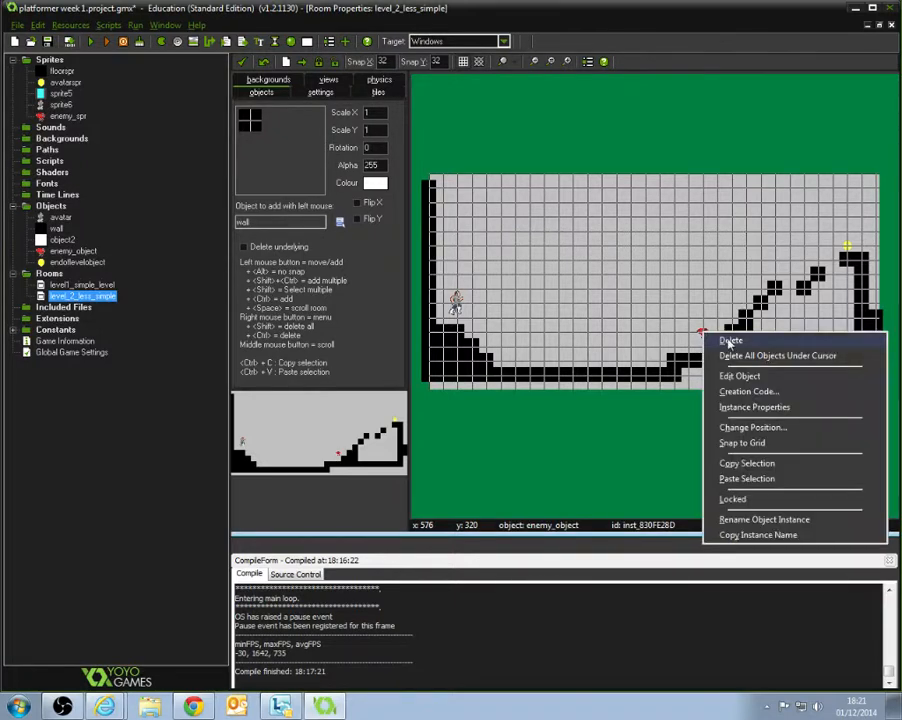
pyautogui.click(718, 342)
pyautogui.click(276, 148)
pyautogui.click(316, 205)
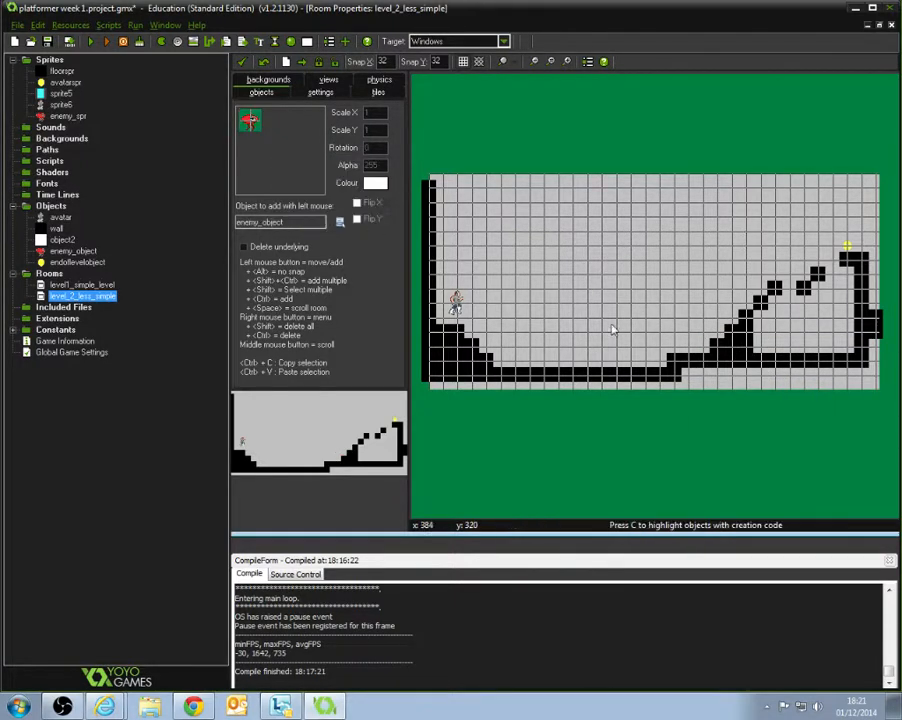
pyautogui.click(600, 357)
pyautogui.moveTo(602, 361); pyautogui.dragTo(602, 374)
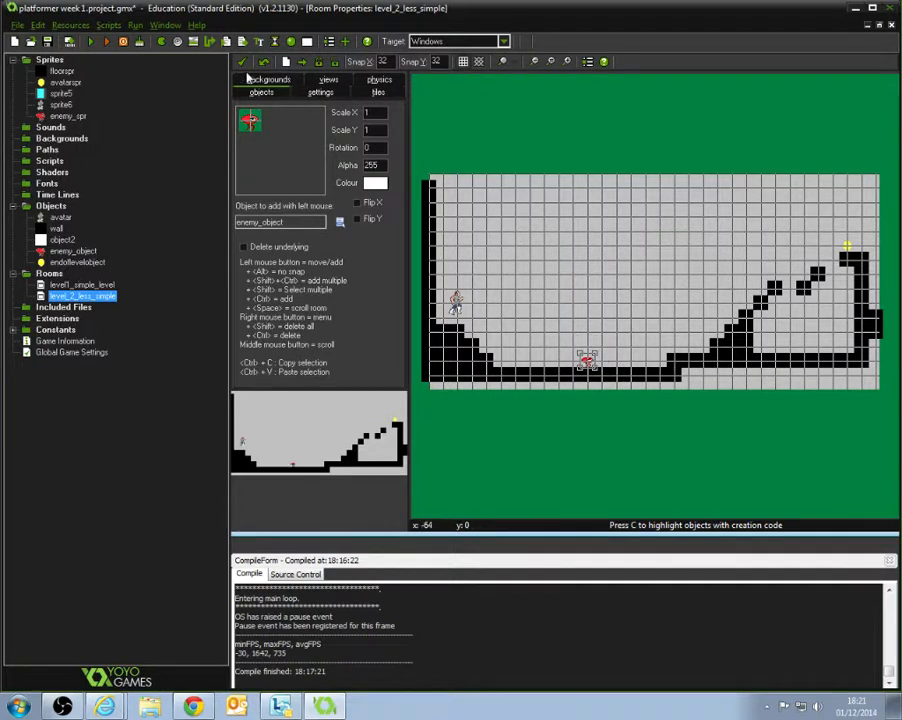
pyautogui.click(241, 61)
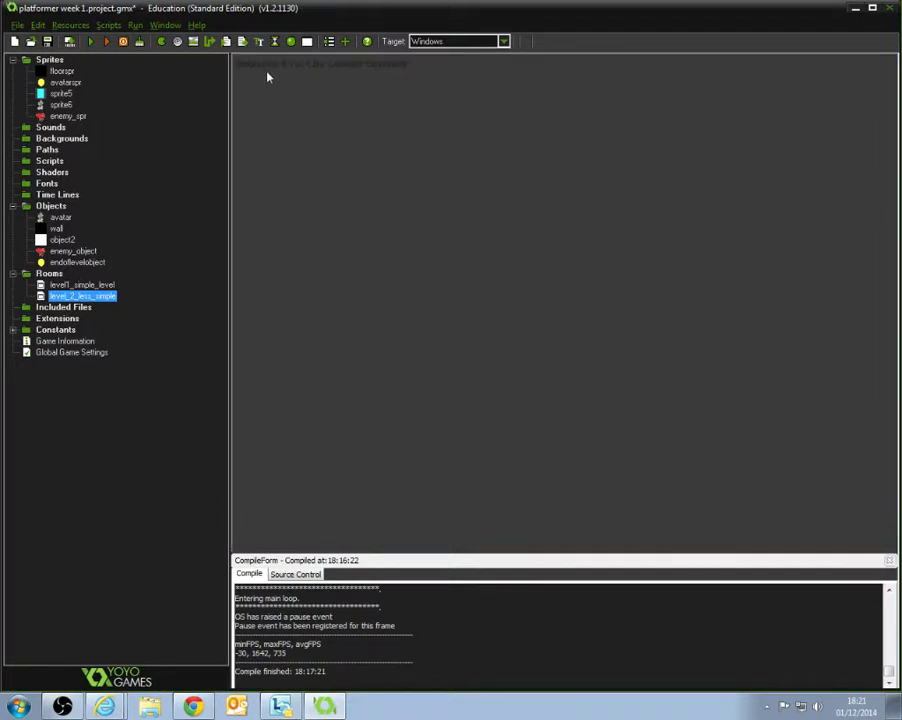
# Run the game and steer the avatar over the enemies and gaps of level 1 to the yellow end-of-level object, then close the game.
pyautogui.doubleClick(82, 285)
pyautogui.click(368, 192)
pyautogui.click(91, 42)
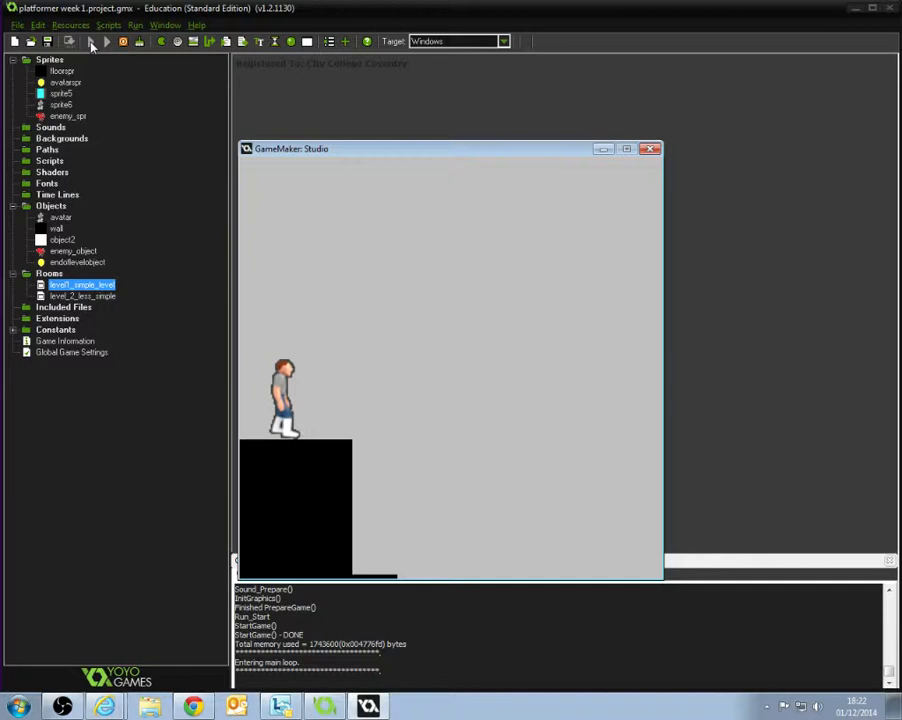
pyautogui.press('Right')
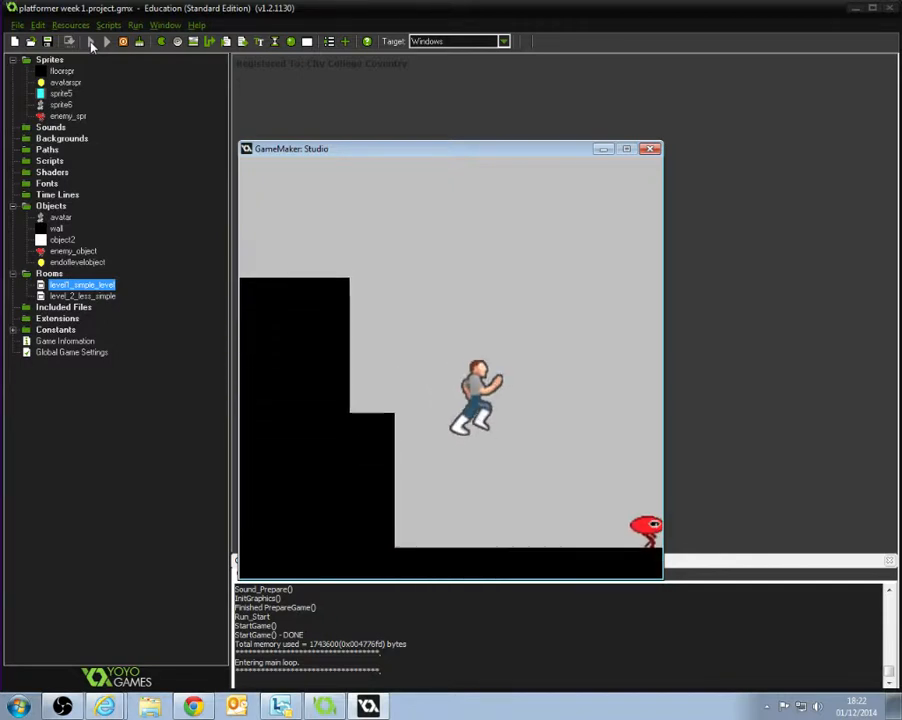
pyautogui.press('Right')
pyautogui.press('Up')
pyautogui.press('Up')
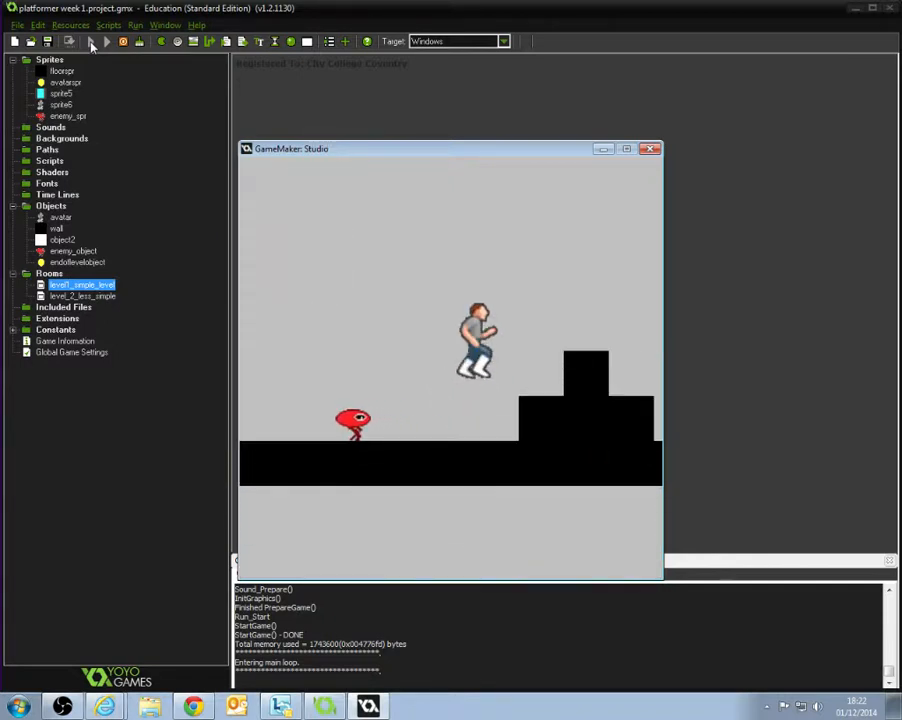
pyautogui.press('Right')
pyautogui.press('Up')
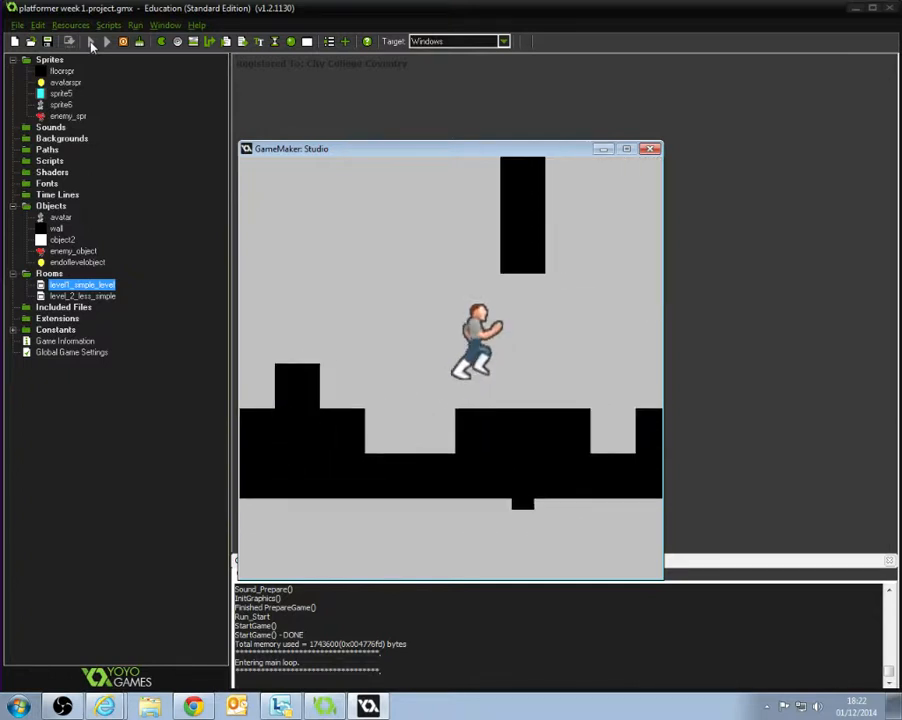
pyautogui.press('Right')
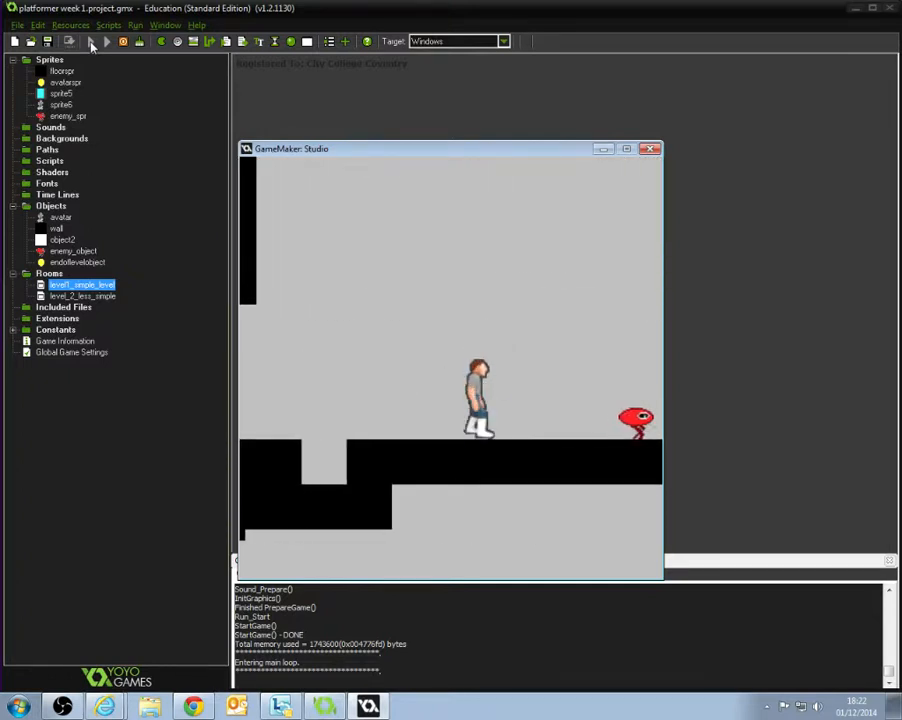
pyautogui.press('Right')
pyautogui.press('Up')
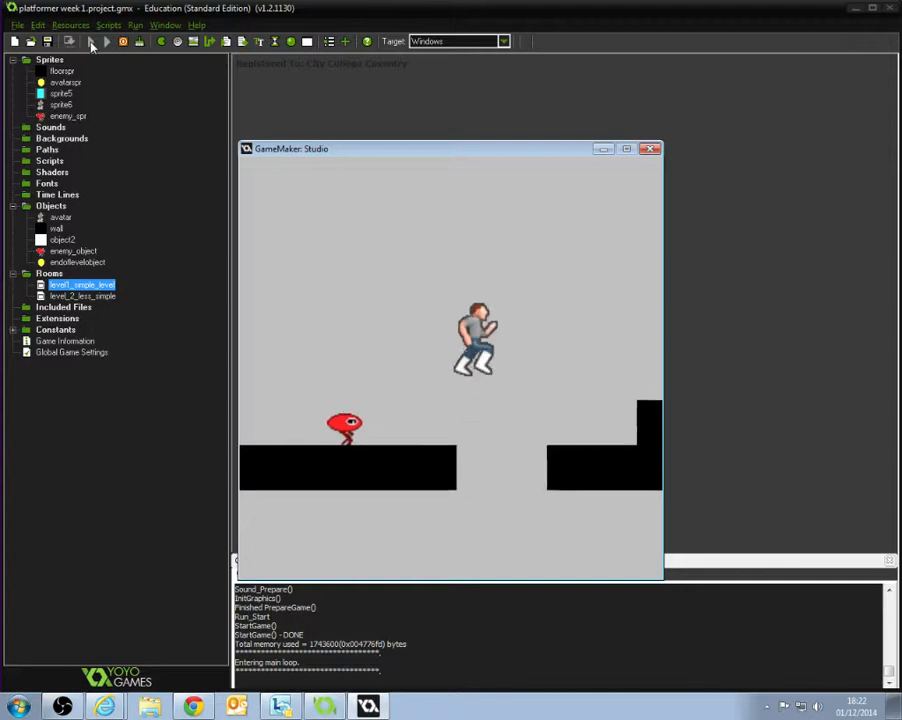
pyautogui.press('Right')
pyautogui.press('Up')
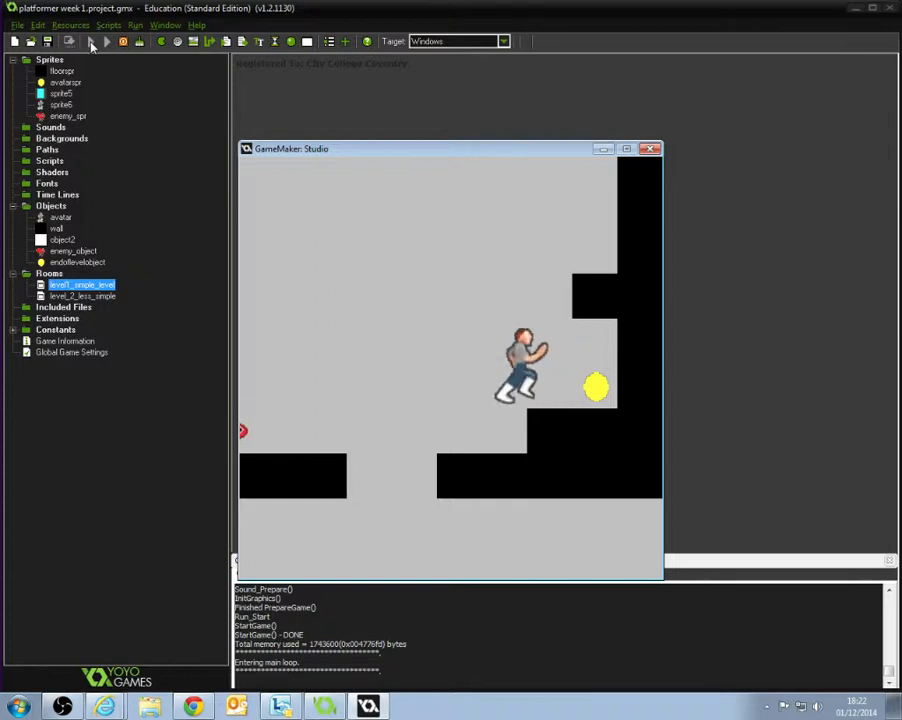
pyautogui.press('Left')
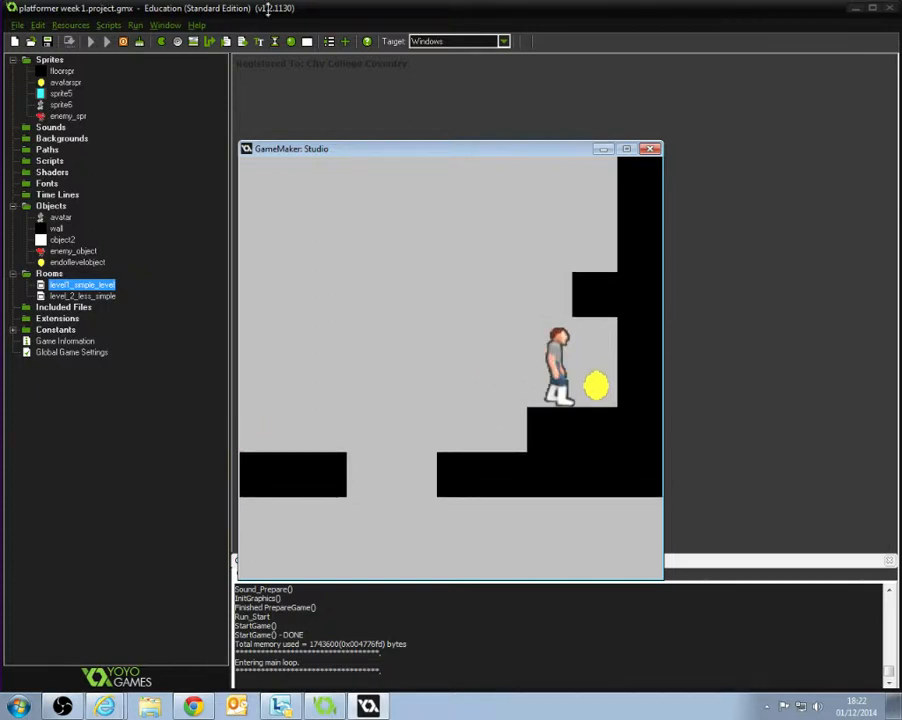
pyautogui.click(650, 150)
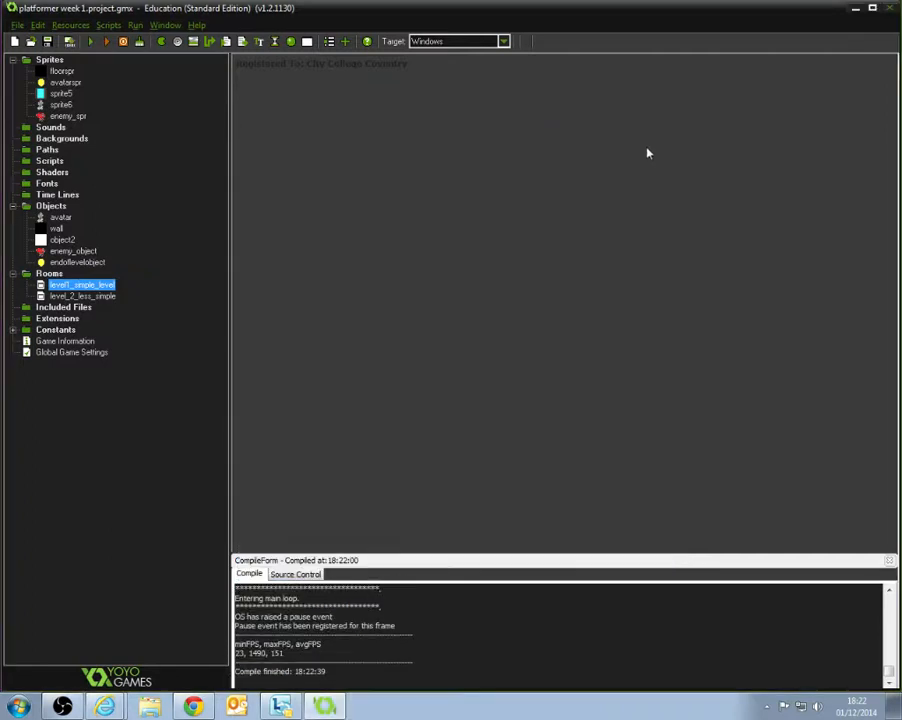
# Delete the wall block overhanging the endoflevelobject in level1_simple_level and confirm the room.
pyautogui.doubleClick(102, 287)
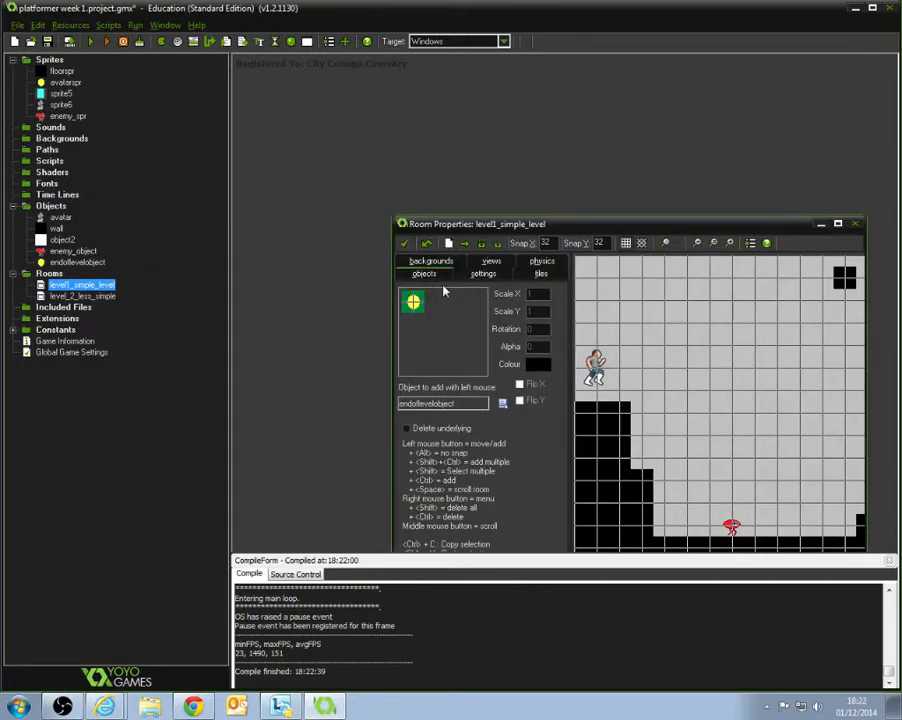
pyautogui.click(838, 223)
pyautogui.moveTo(705, 376); pyautogui.dragTo(525, 440, button='middle')
pyautogui.rightClick(798, 297)
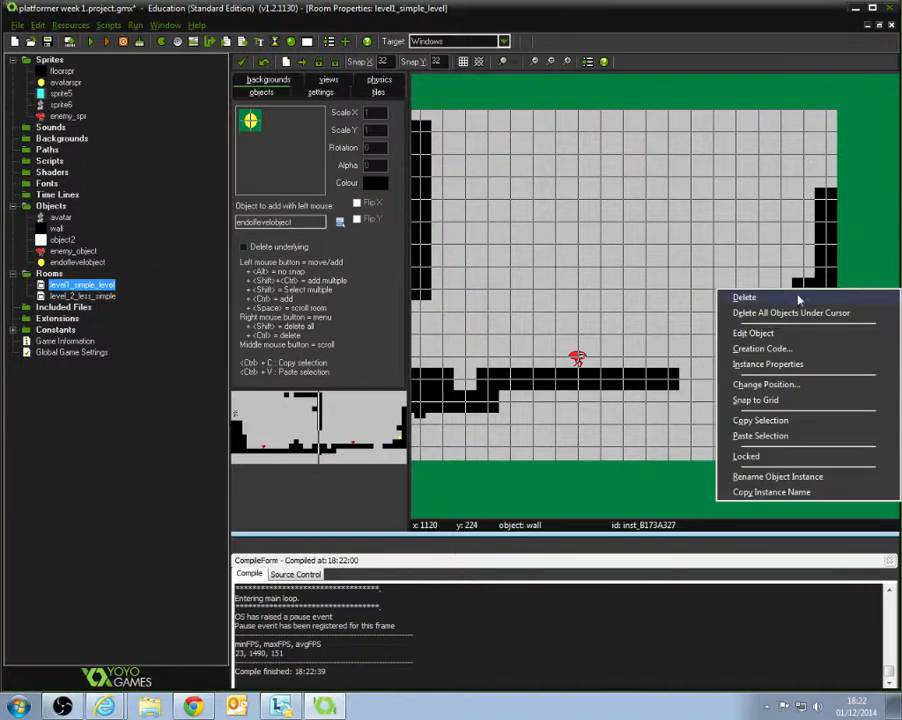
pyautogui.click(798, 297)
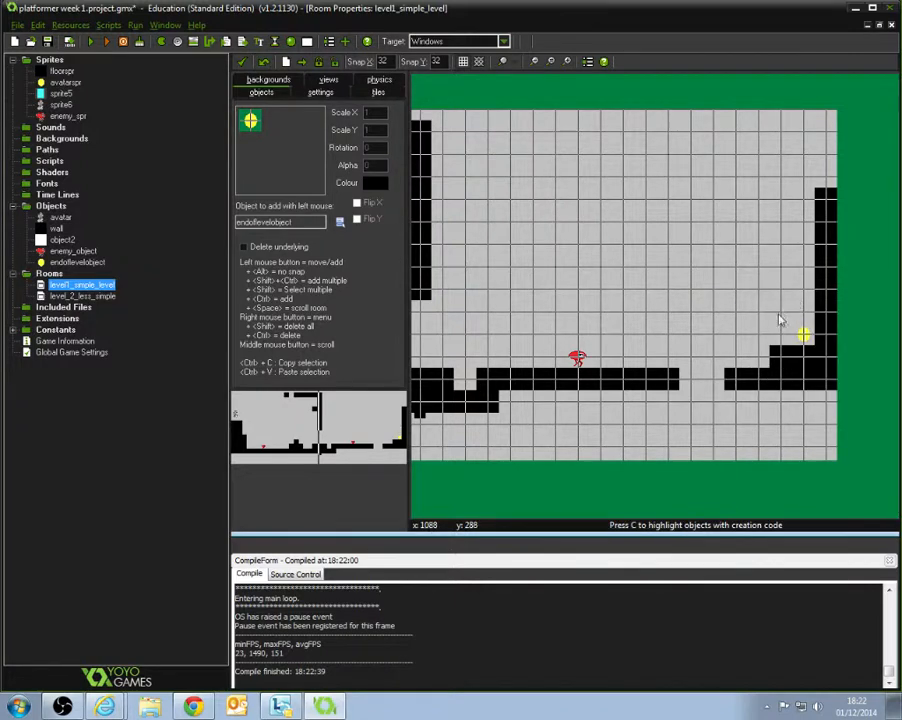
pyautogui.click(242, 62)
# Check the avatar's endoflevelobject collision action, the endoflevelobject's properties and the level1_simple_level room.
pyautogui.doubleClick(60, 217)
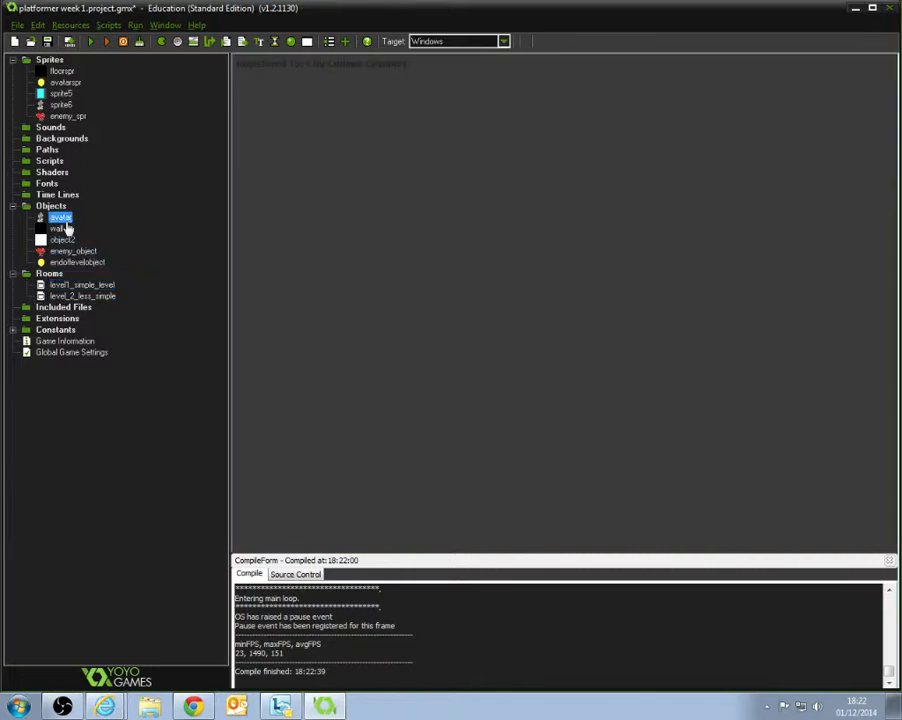
pyautogui.click(420, 316)
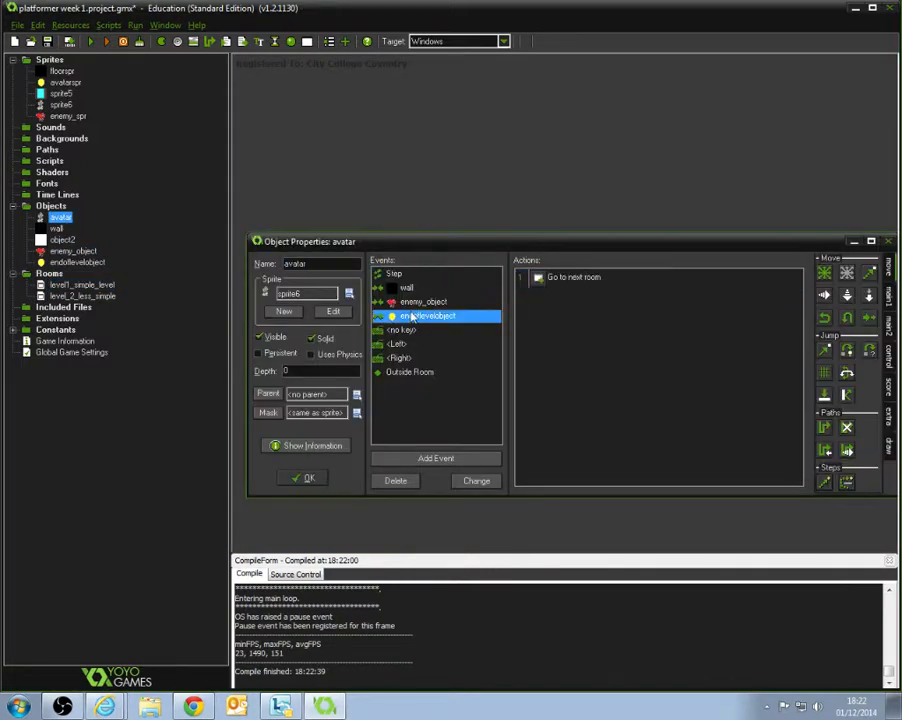
pyautogui.click(311, 479)
pyautogui.doubleClick(88, 263)
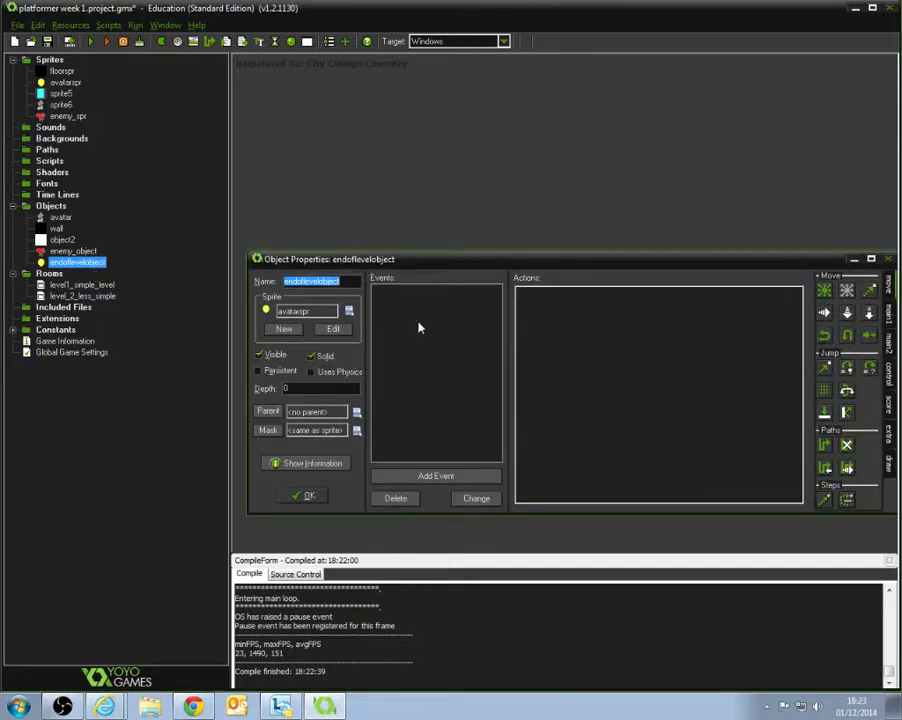
pyautogui.click(300, 497)
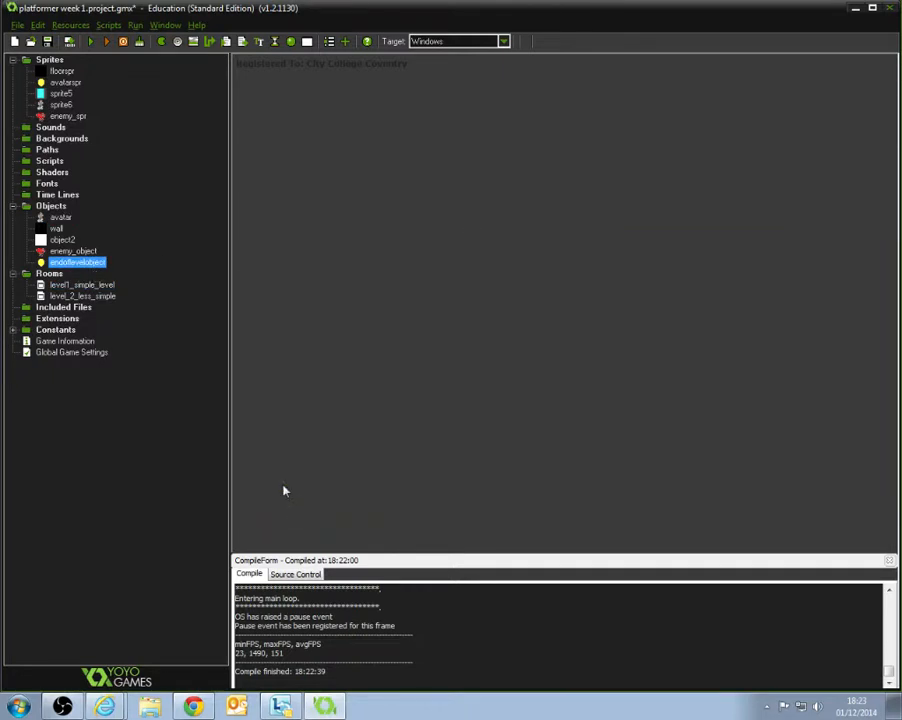
pyautogui.doubleClick(78, 287)
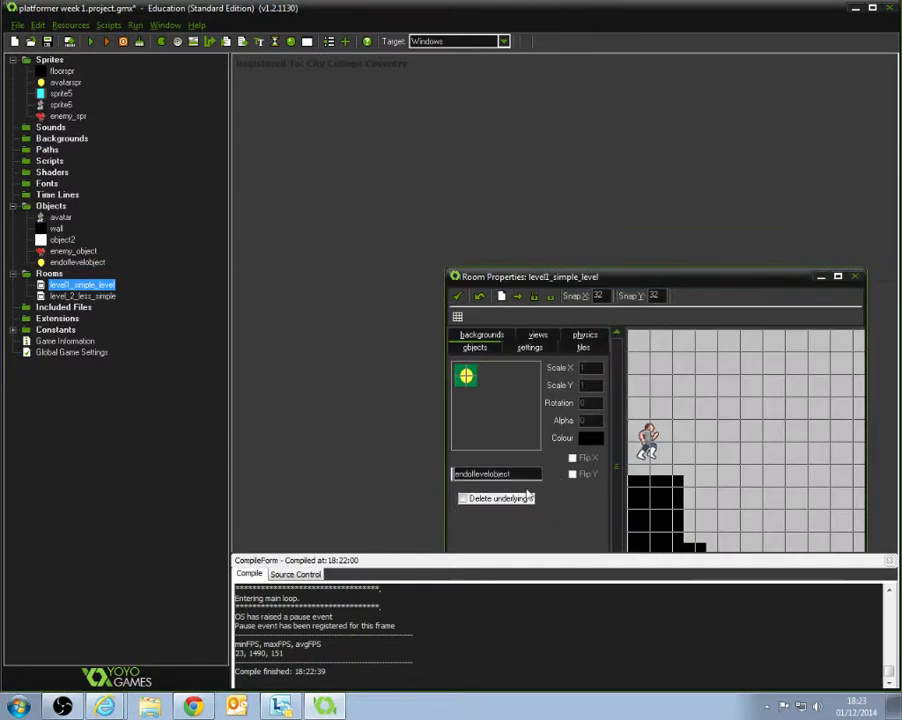
pyautogui.click(457, 296)
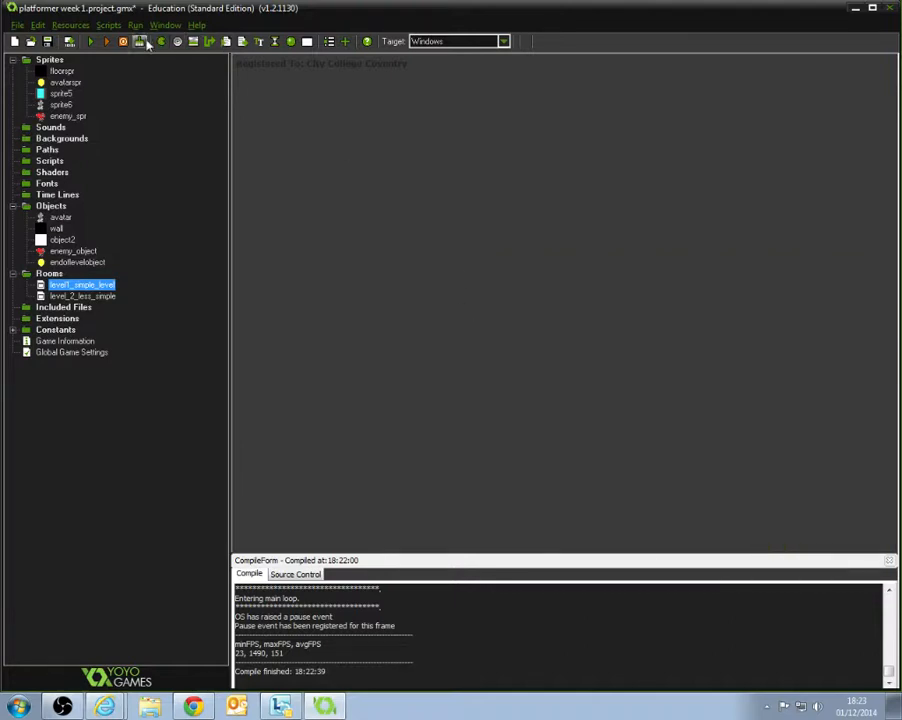
# Run the game and steer the avatar over level 1's enemies, blocks and gaps to the yellow end-of-level object.
pyautogui.click(91, 42)
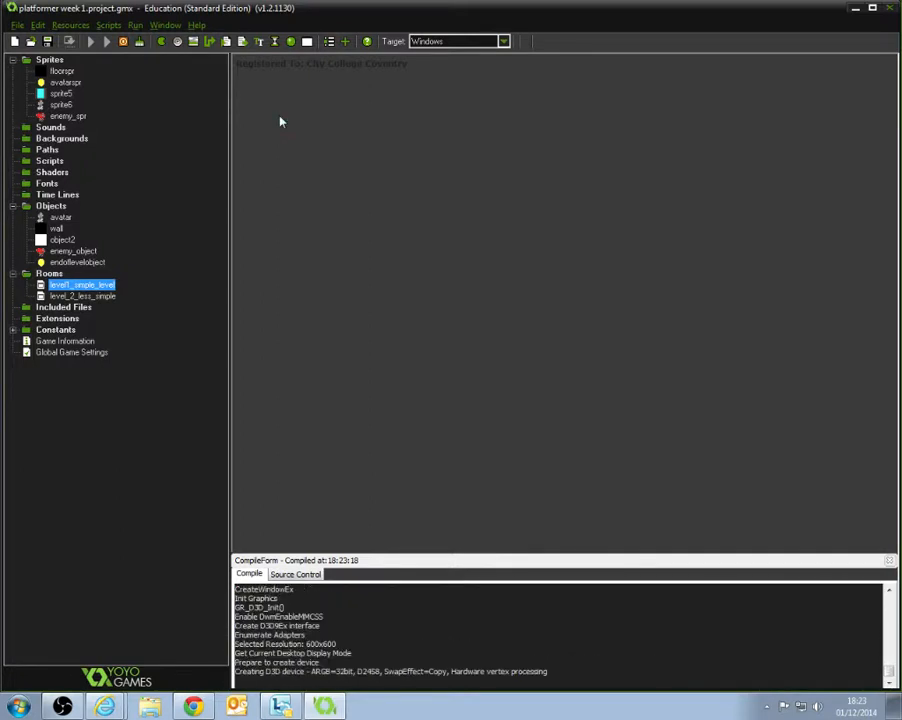
pyautogui.press('Right')
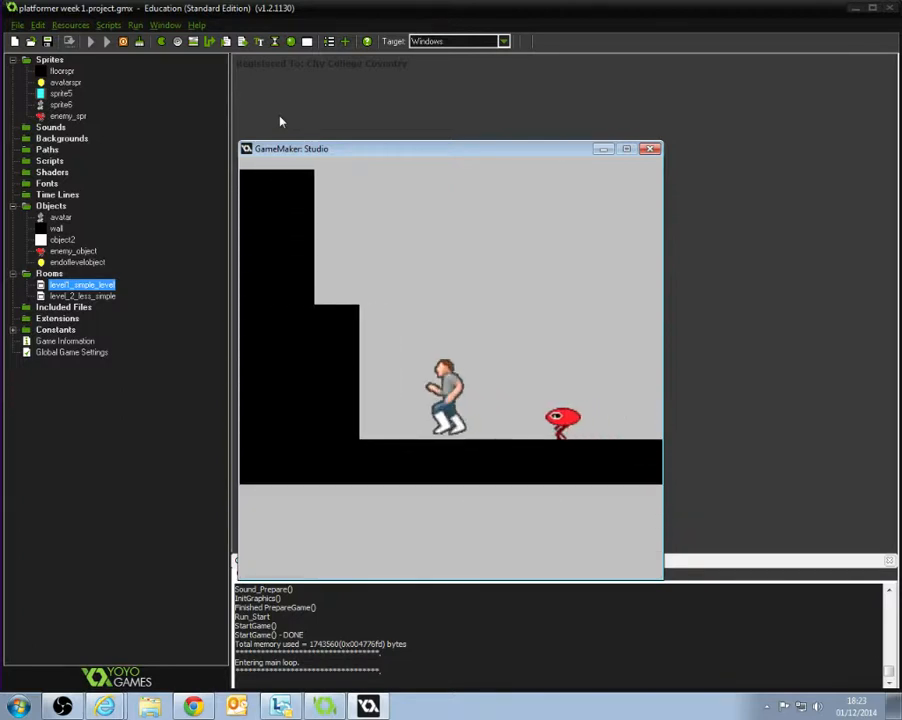
pyautogui.press('Right')
pyautogui.press('Right')
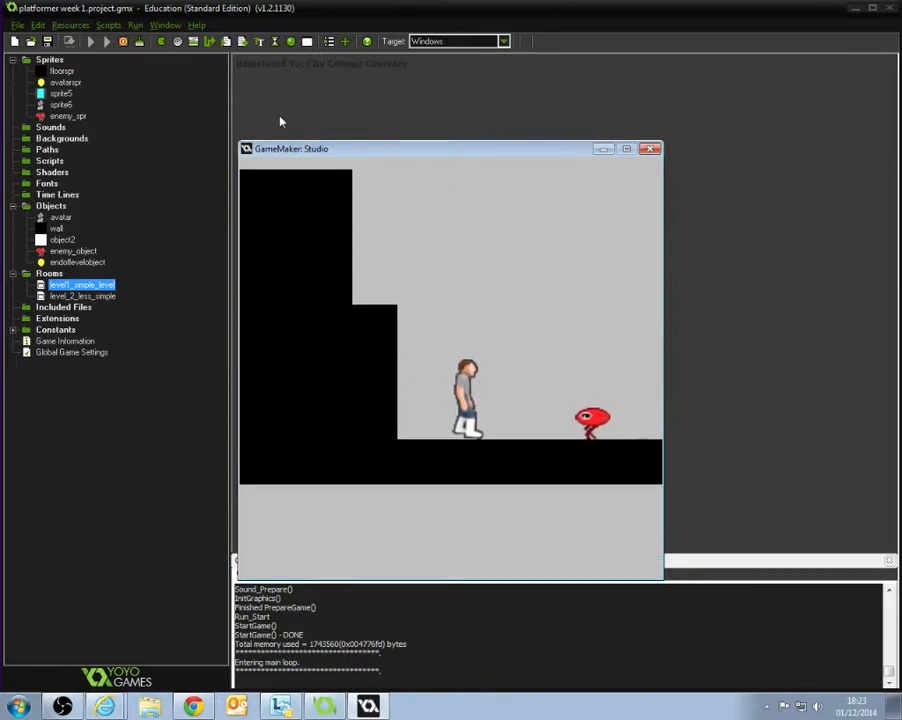
pyautogui.press('Right')
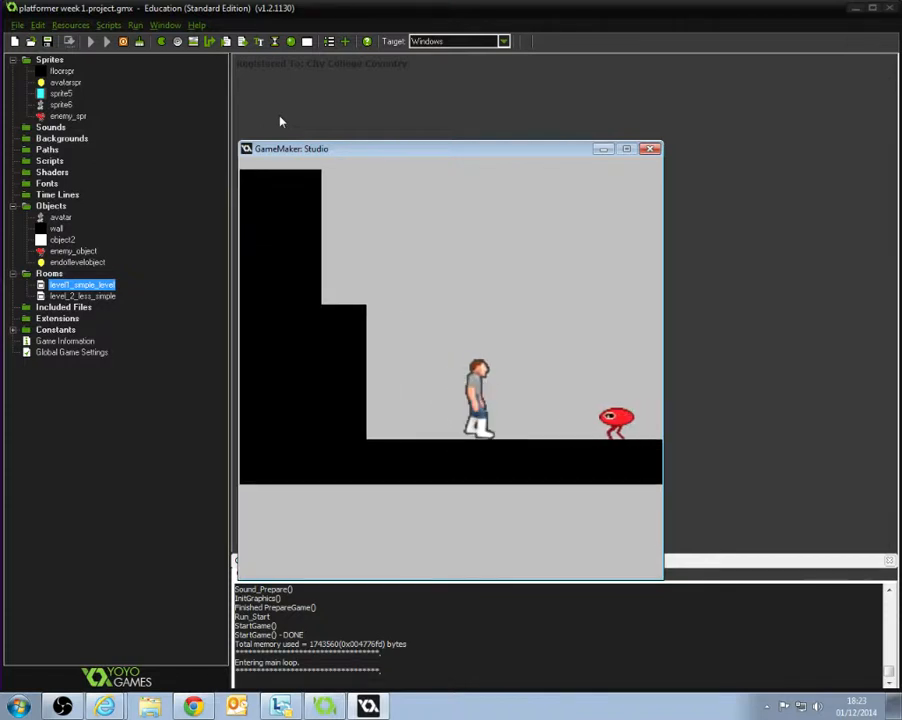
pyautogui.press('Right')
pyautogui.press('Up')
pyautogui.press('Up')
pyautogui.press('Right')
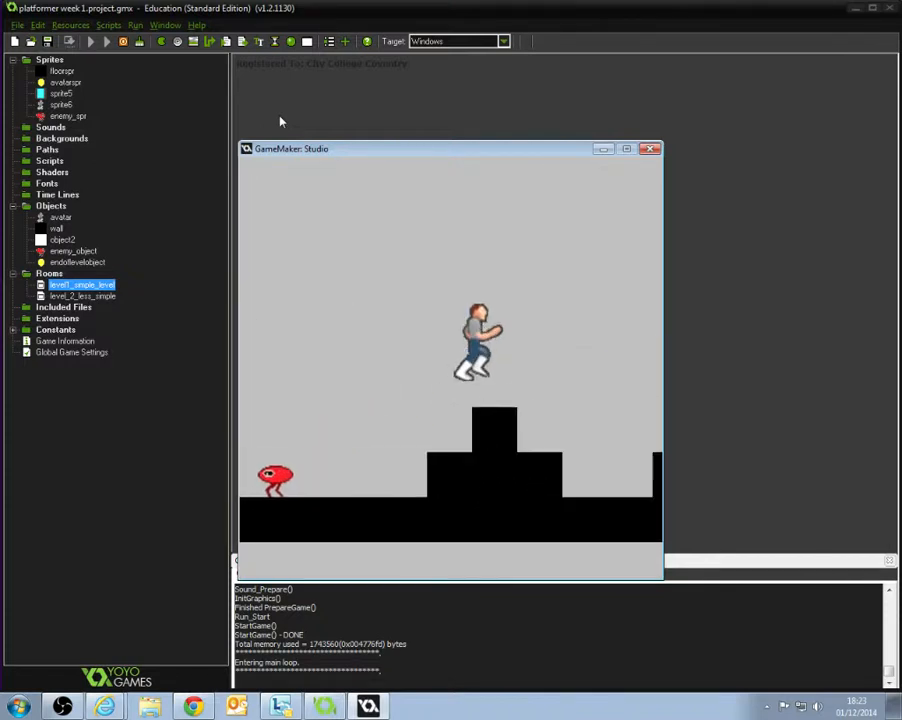
pyautogui.press('Right')
pyautogui.press('Up')
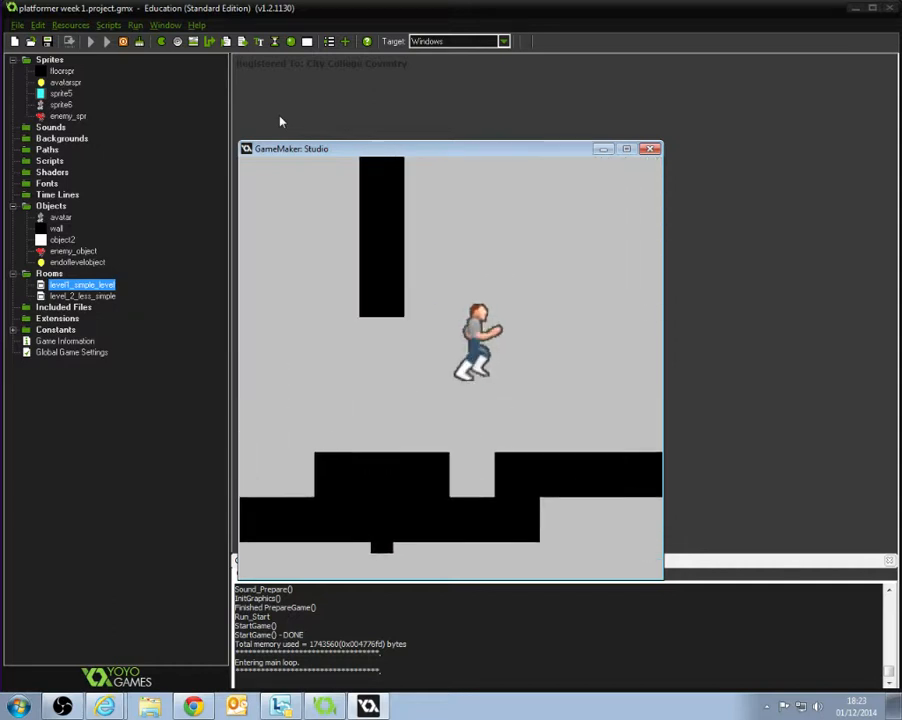
pyautogui.press('Up')
pyautogui.press('Right')
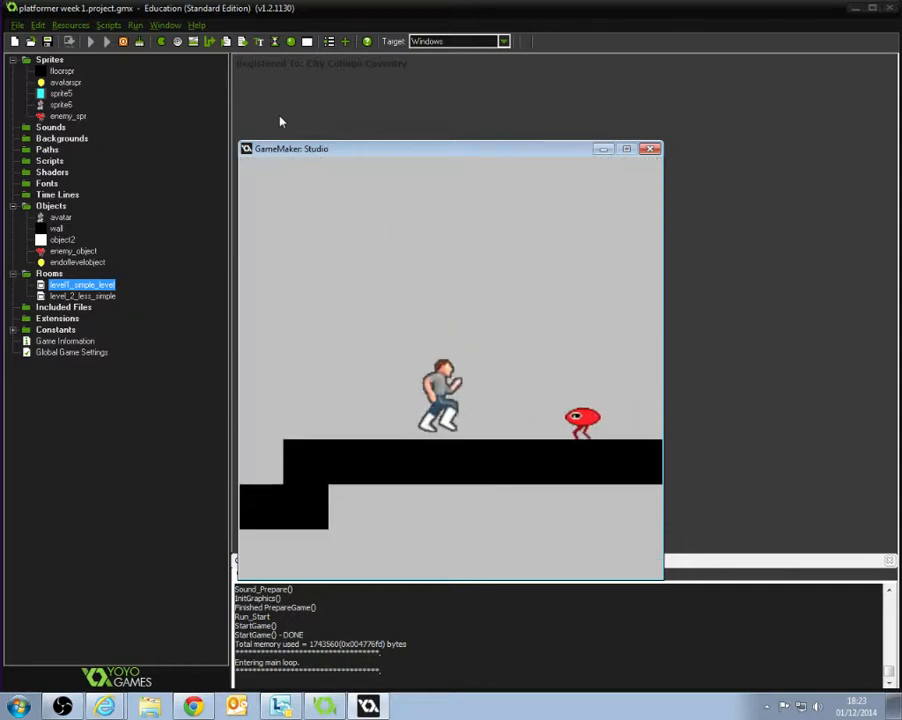
pyautogui.press('Up')
pyautogui.press('Up')
pyautogui.press('Right')
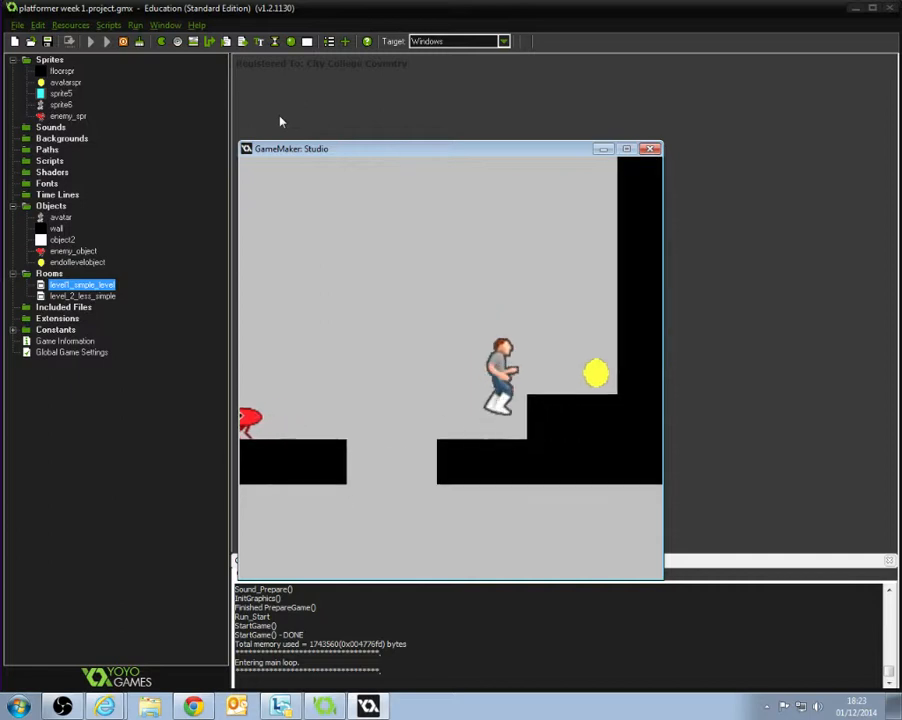
pyautogui.press('Right')
pyautogui.press('Up')
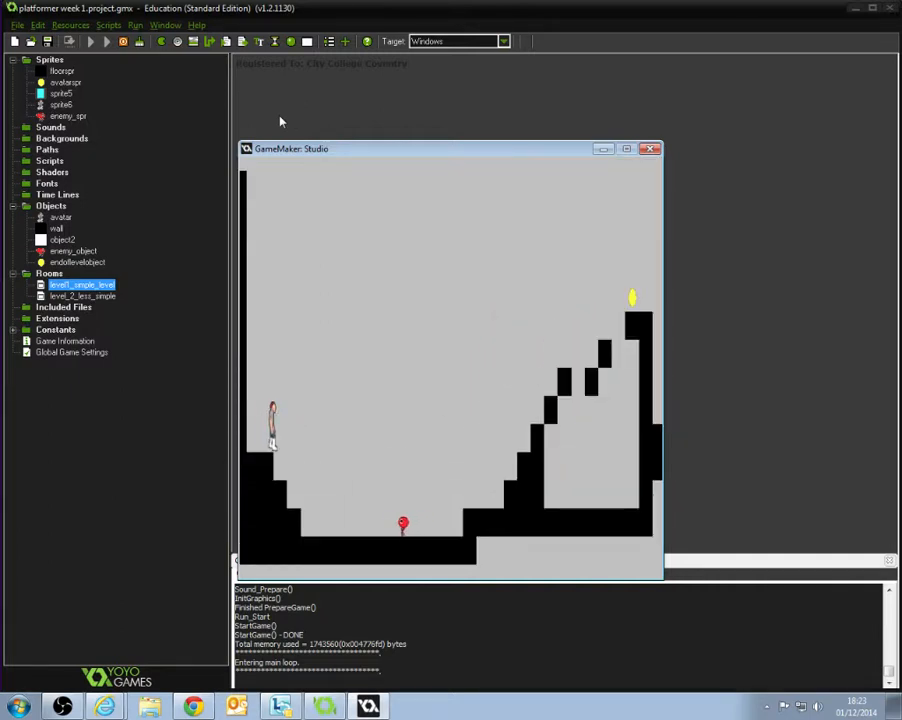
# Steer the avatar down level 2's starting steps, over the red enemy and onto the staircase beyond it.
pyautogui.press('Right')
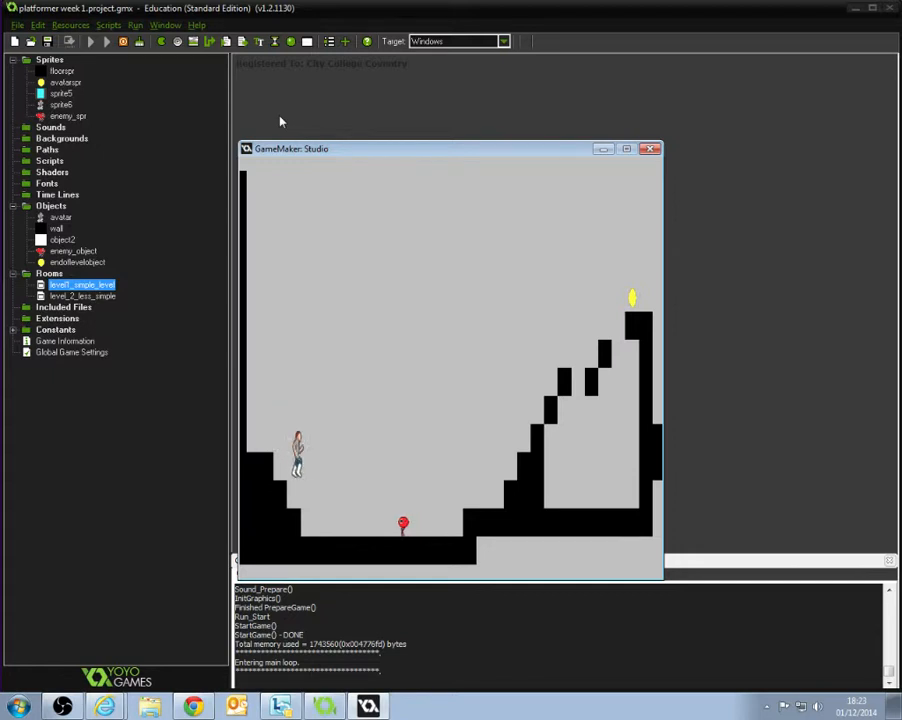
pyautogui.press('Right')
pyautogui.press('Right')
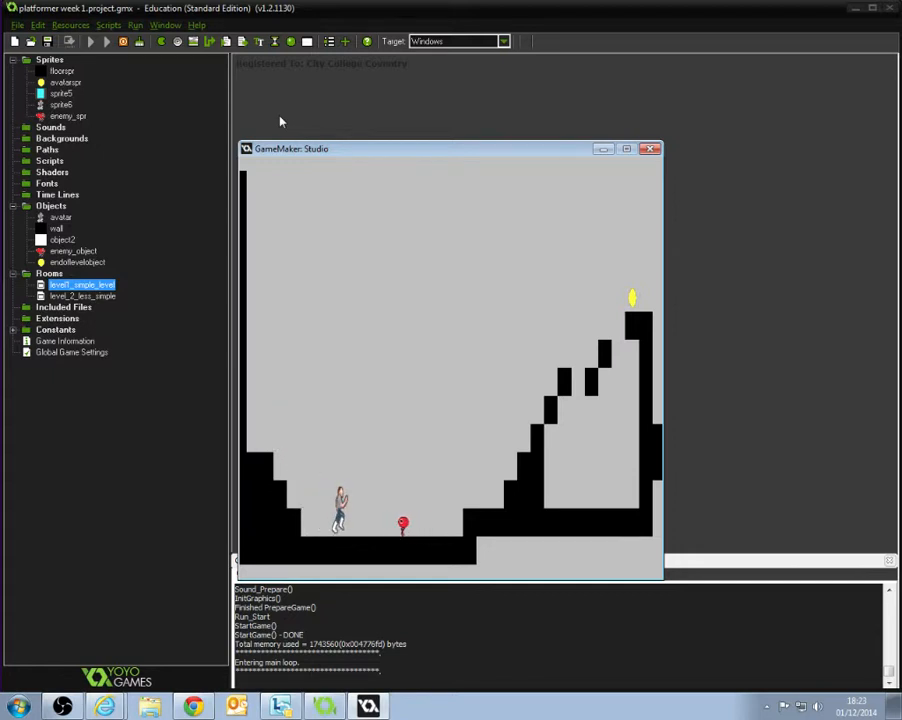
pyautogui.press('Up')
pyautogui.press('Left')
pyautogui.press('Right')
pyautogui.press('Up')
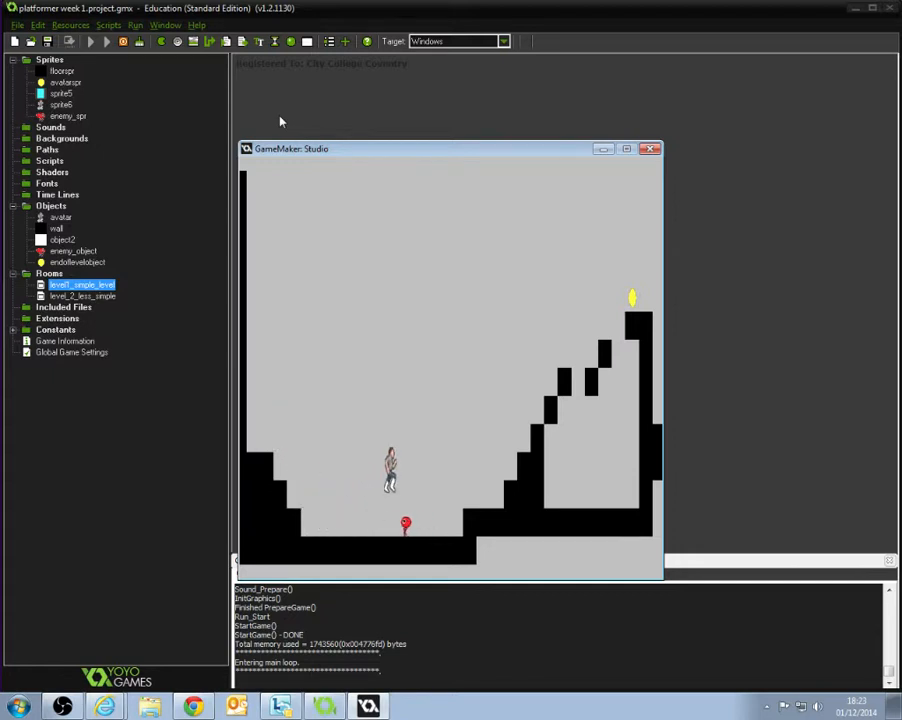
pyautogui.press('Up')
pyautogui.press('Right')
pyautogui.press('Up')
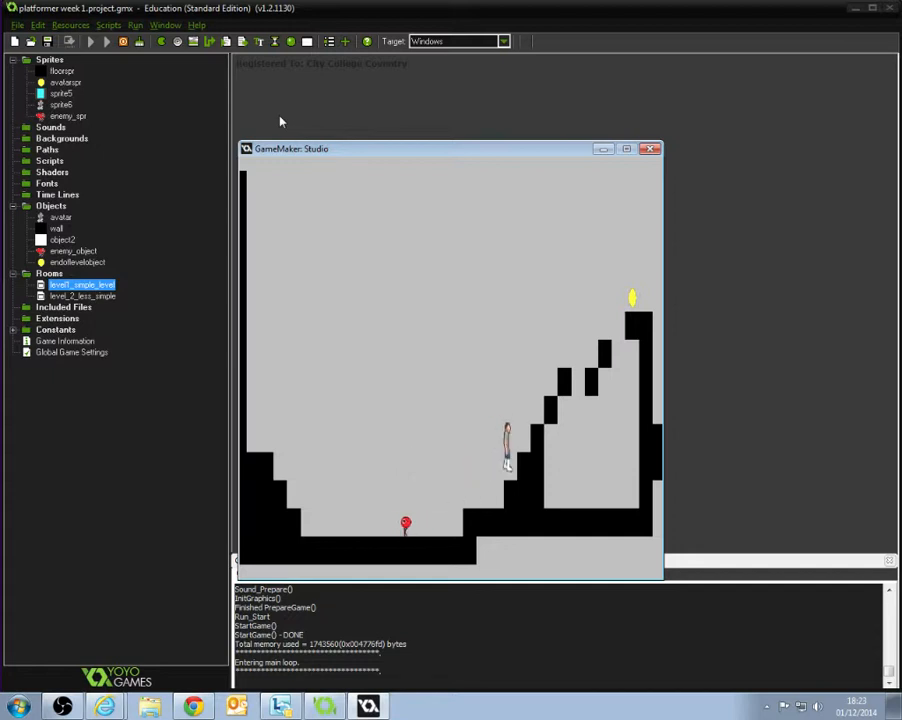
# Guide the avatar up level 2's staircase and floating blocks to the yellow end-of-level object, and abort the game at the code error.
pyautogui.press('Up')
pyautogui.press('Right')
pyautogui.press('Up')
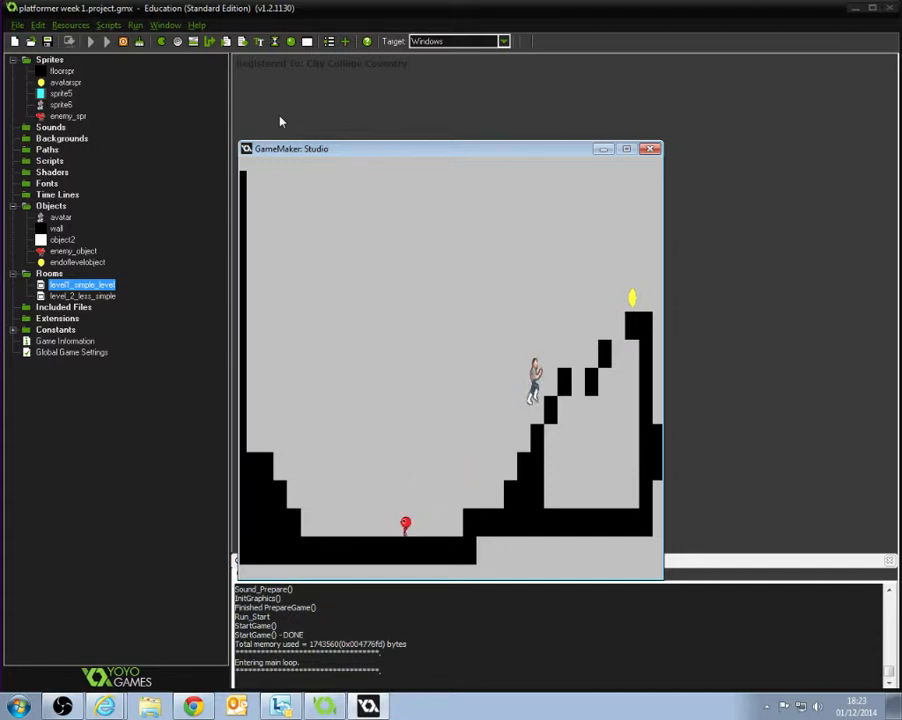
pyautogui.press('Up')
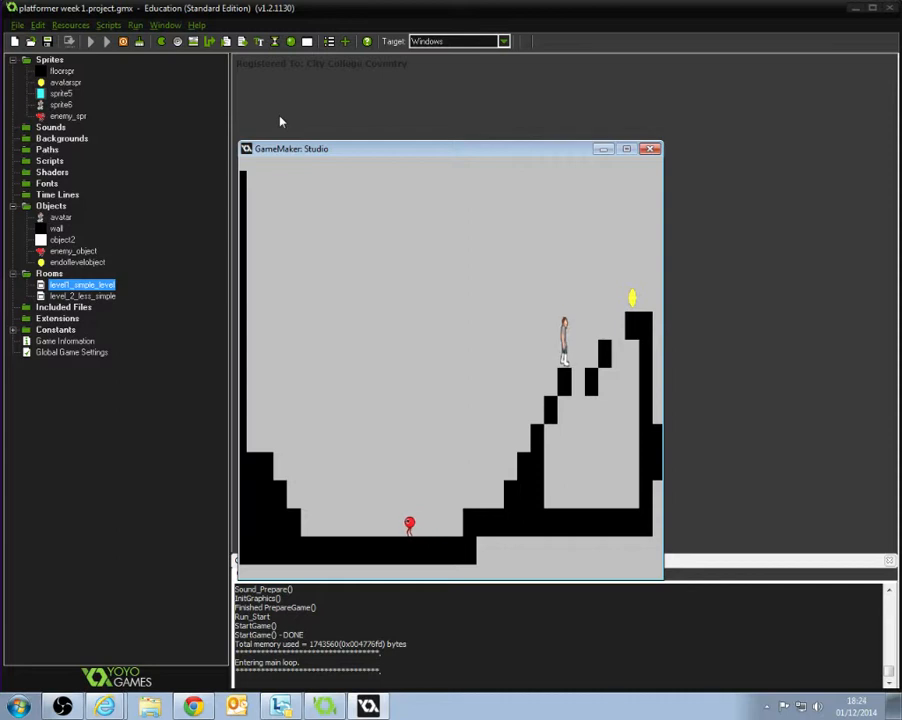
pyautogui.press('Up')
pyautogui.press('Right')
pyautogui.press('Up')
pyautogui.press('Right')
pyautogui.press('Left')
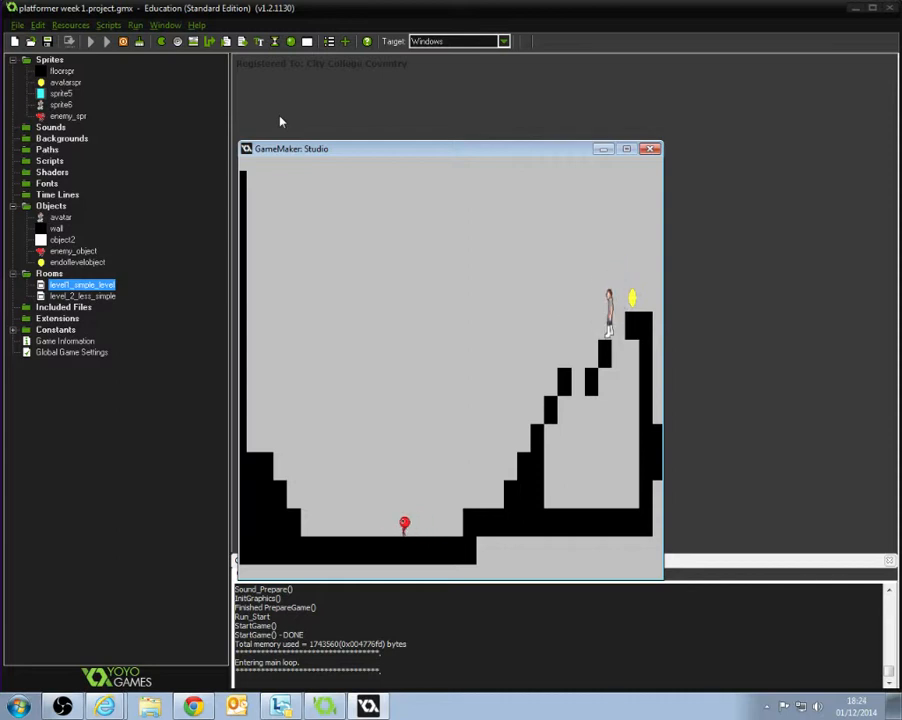
pyautogui.press('Up')
pyautogui.press('Right')
pyautogui.press('Up')
pyautogui.press('Right')
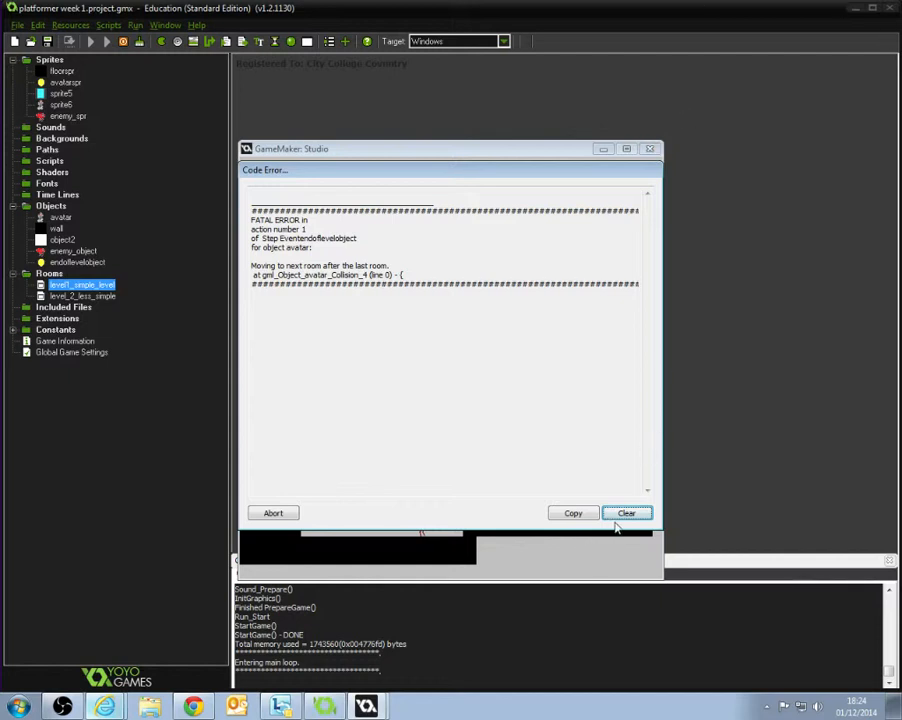
pyautogui.click(275, 513)
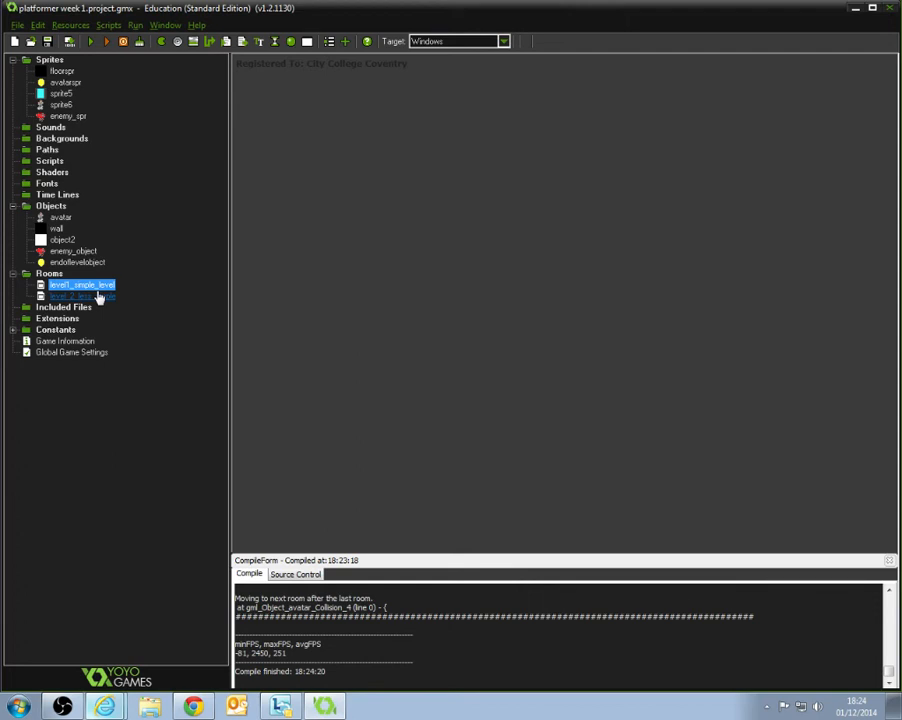
pyautogui.click(62, 706)
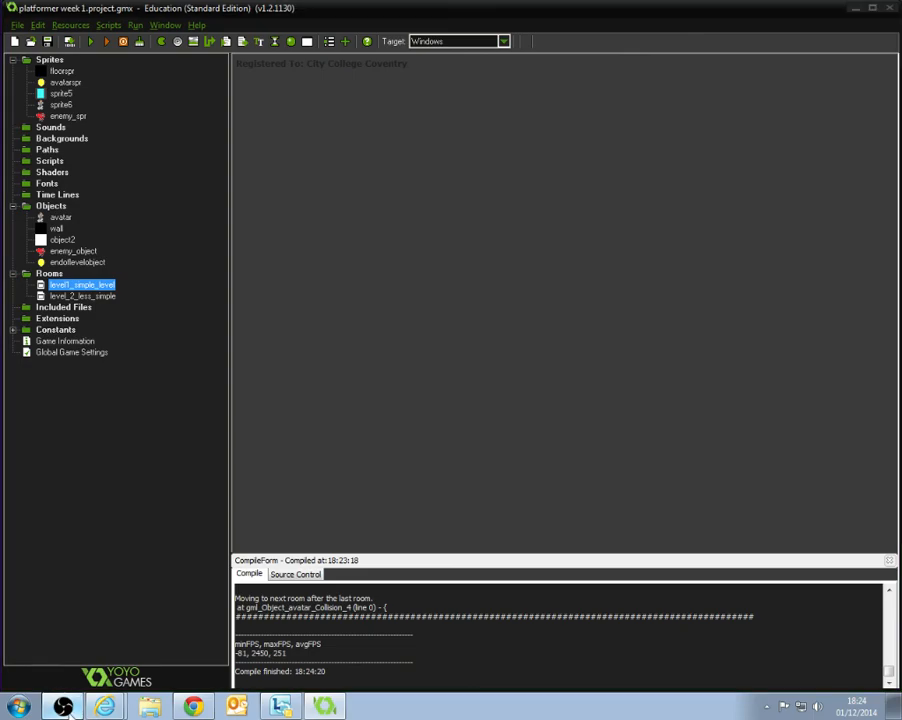